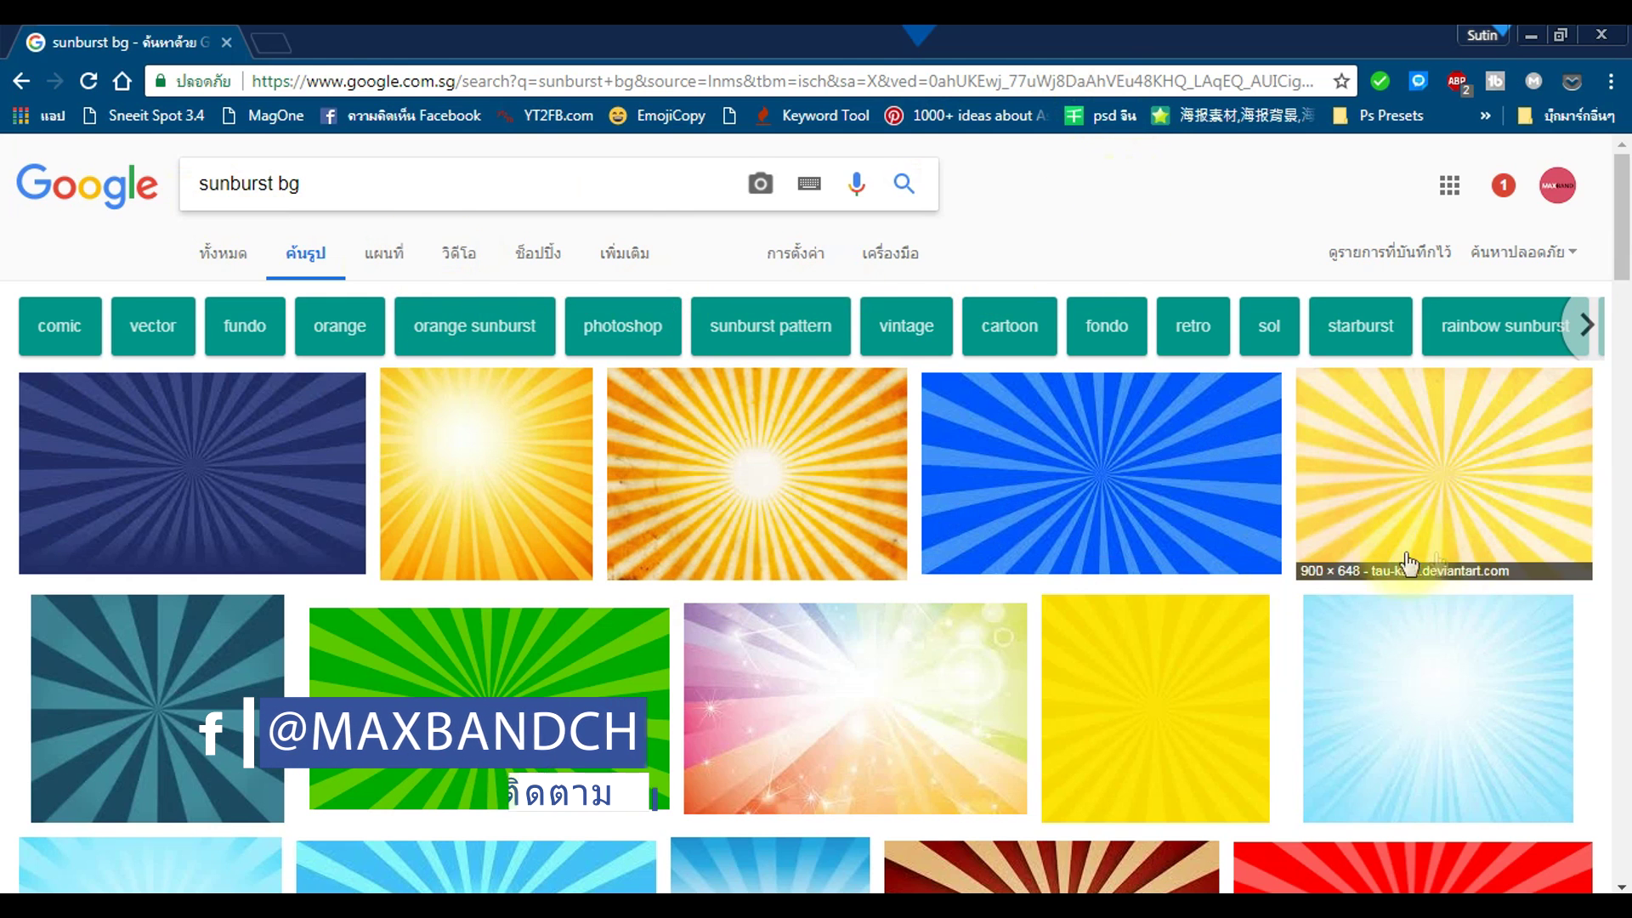
Step: Review the 'sunburst bg' query in the Google Images search box
{"action": "left_click", "coordinate": [337, 186]}
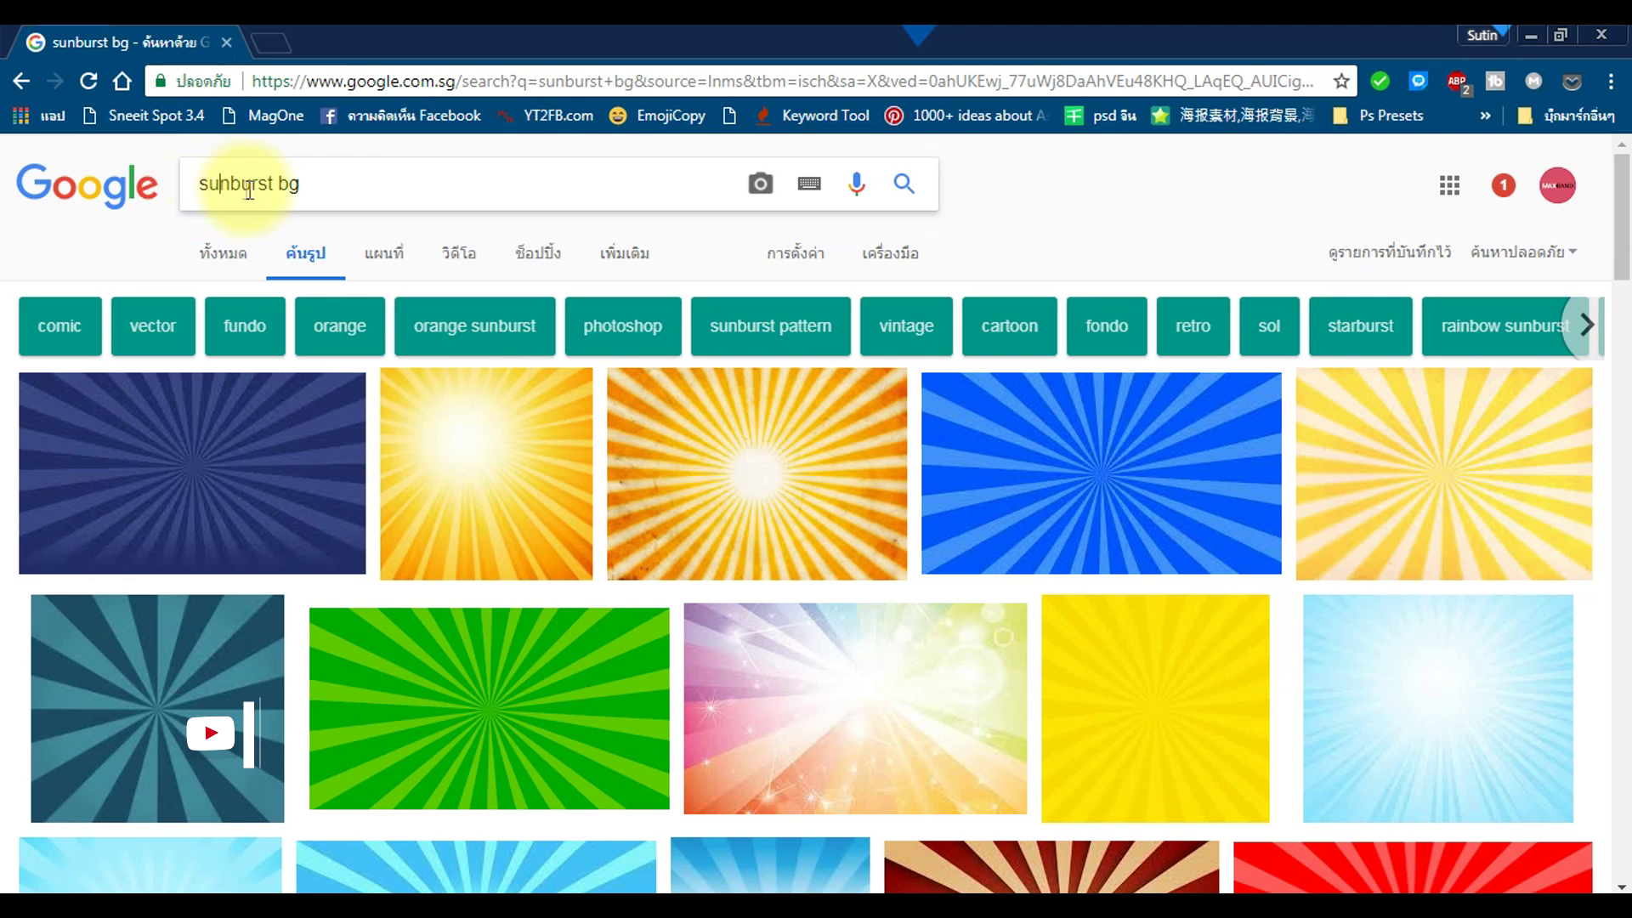
{"action": "left_click_drag", "start_coordinate": [220, 189], "coordinate": [323, 188]}
{"action": "left_click", "coordinate": [374, 193]}
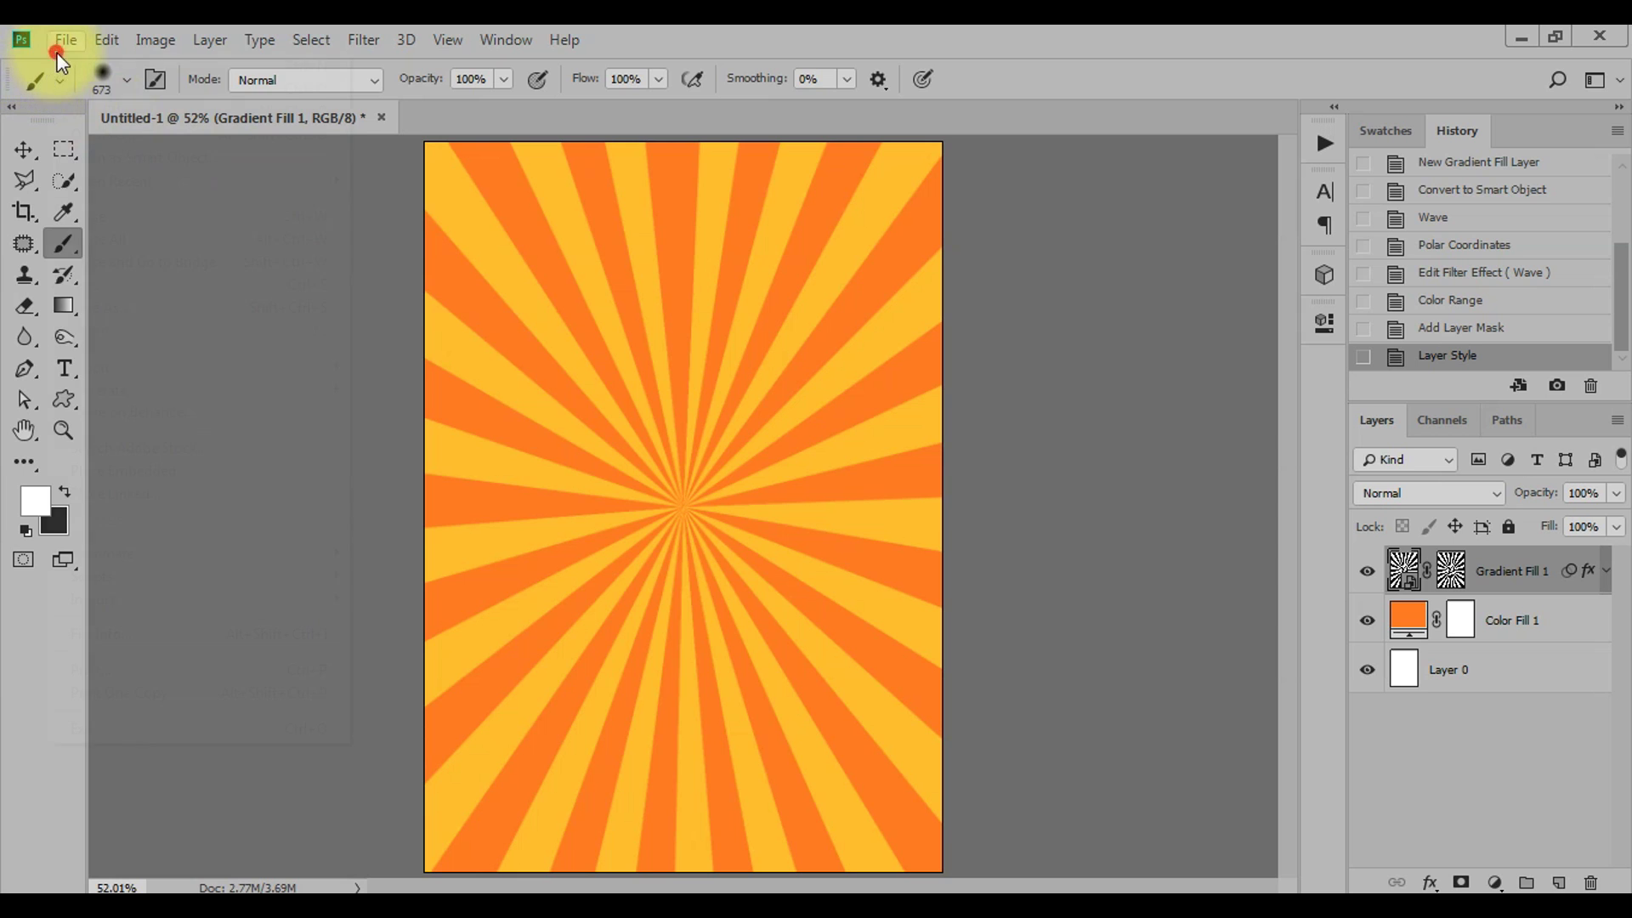
Step: Start a new document from the Print A4 preset, portrait, at 100 ppi
{"action": "key", "text": "Escape"}
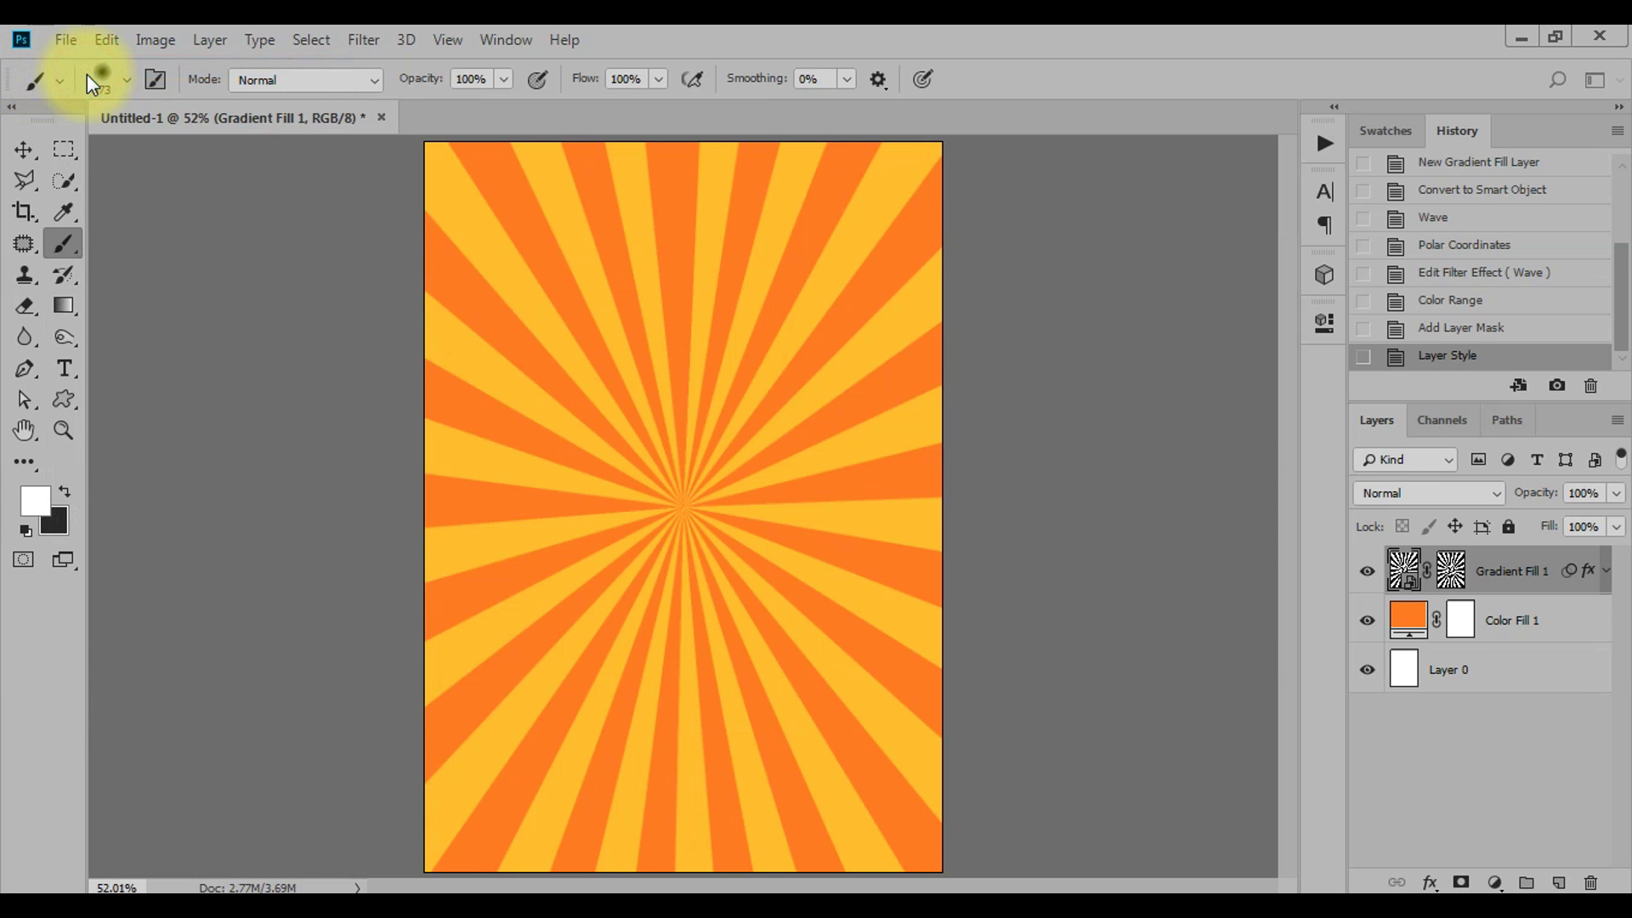
{"action": "key", "text": "ctrl+n"}
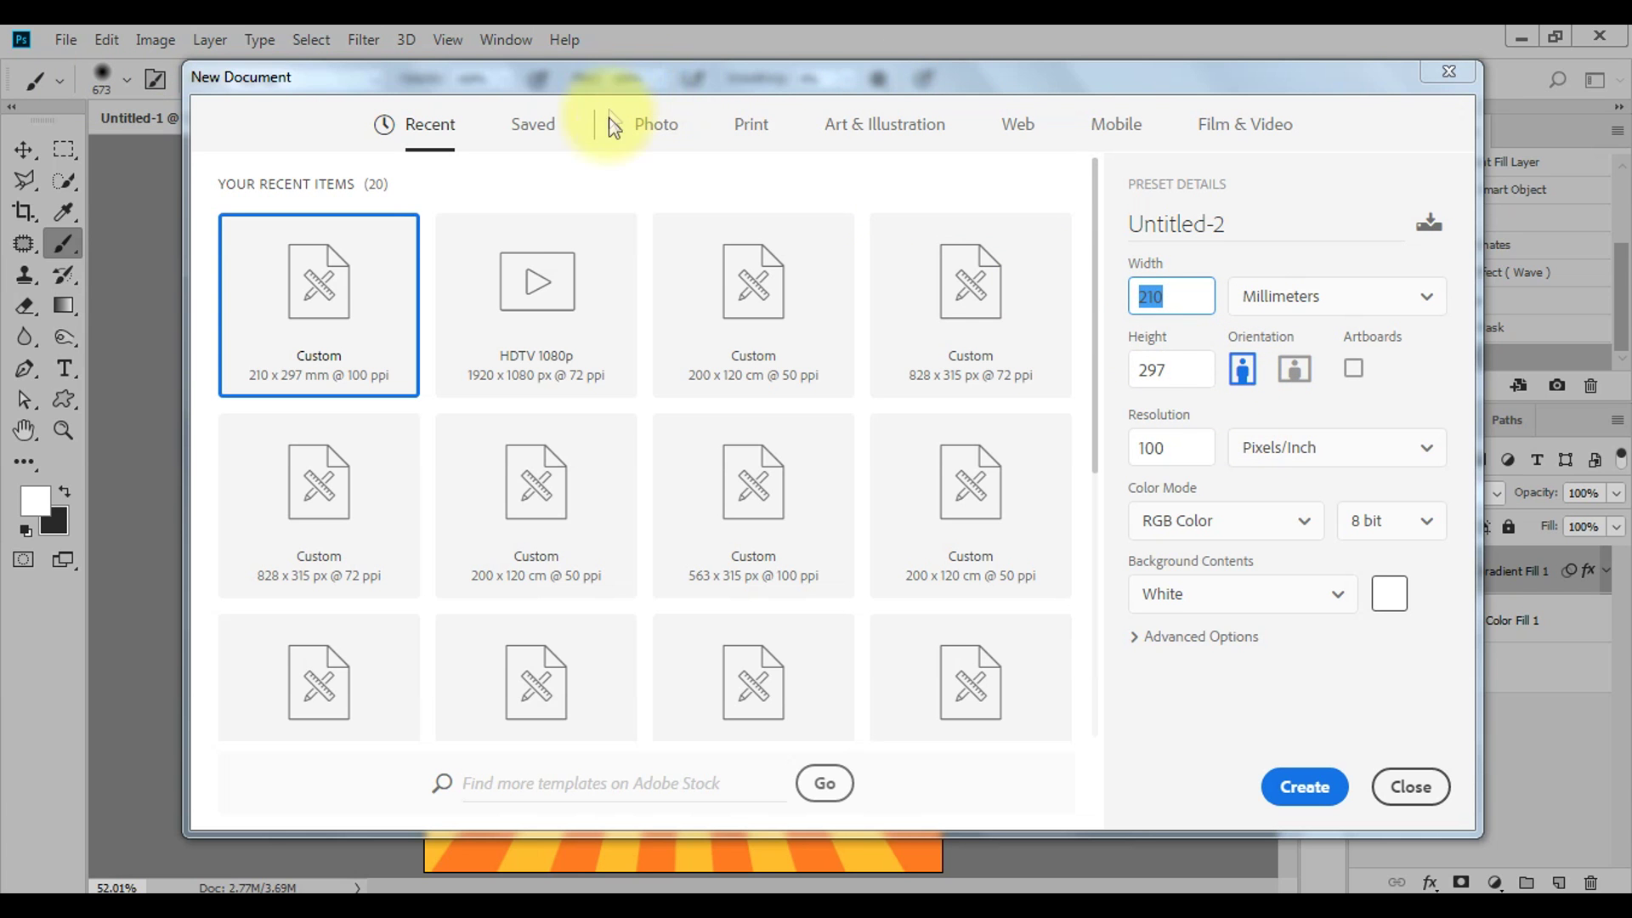
{"action": "left_click", "coordinate": [754, 125]}
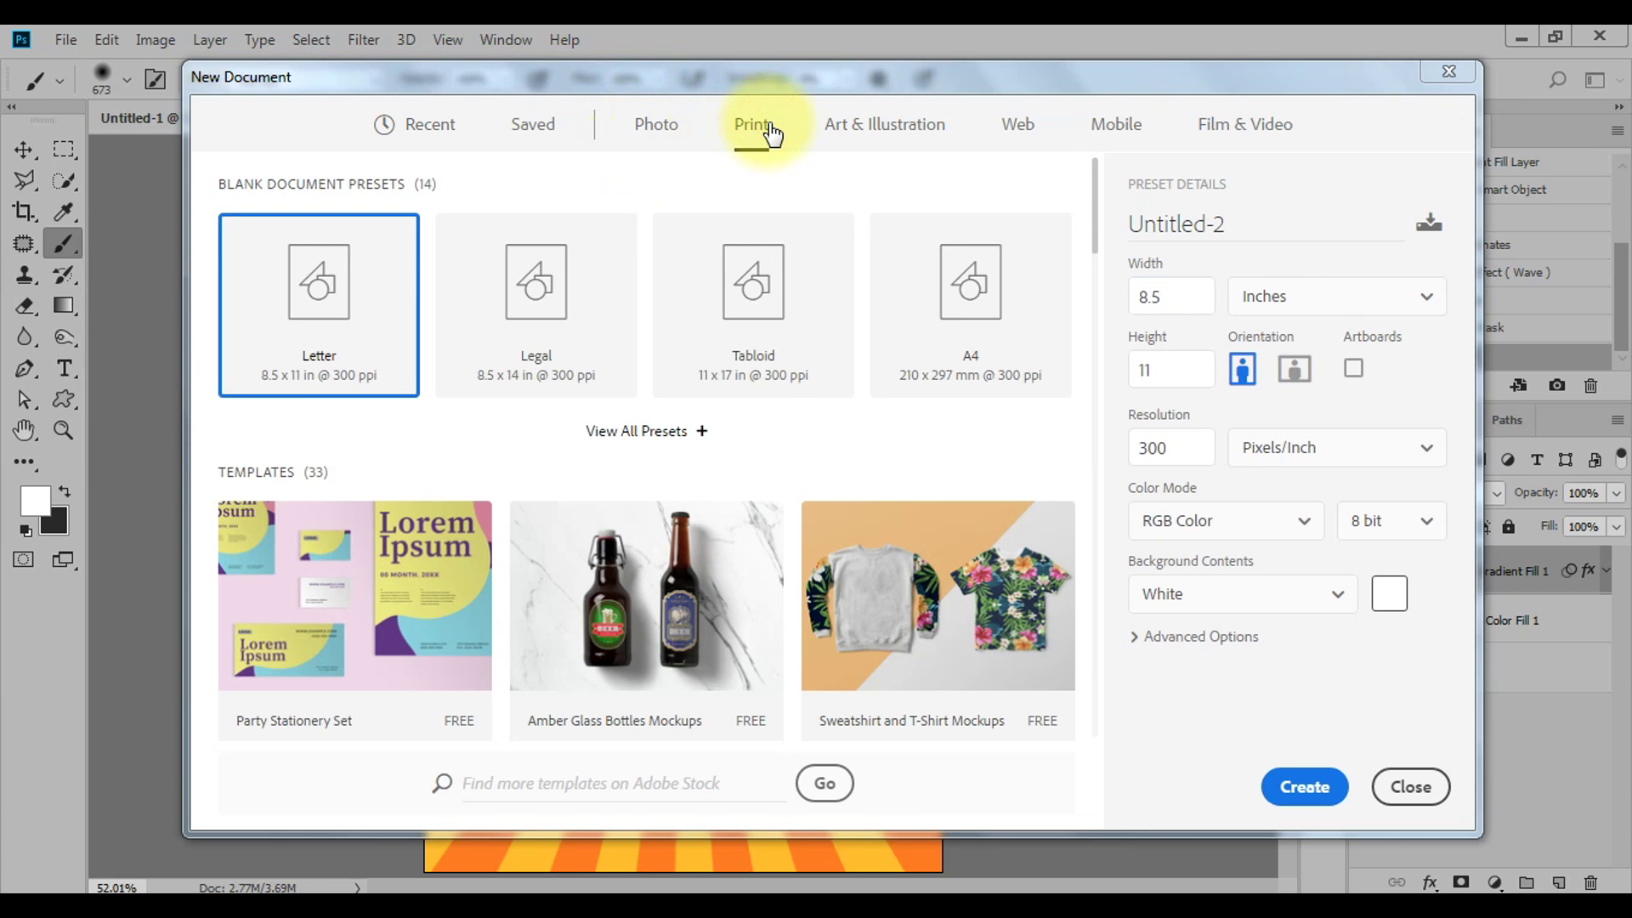
{"action": "left_click", "coordinate": [926, 308]}
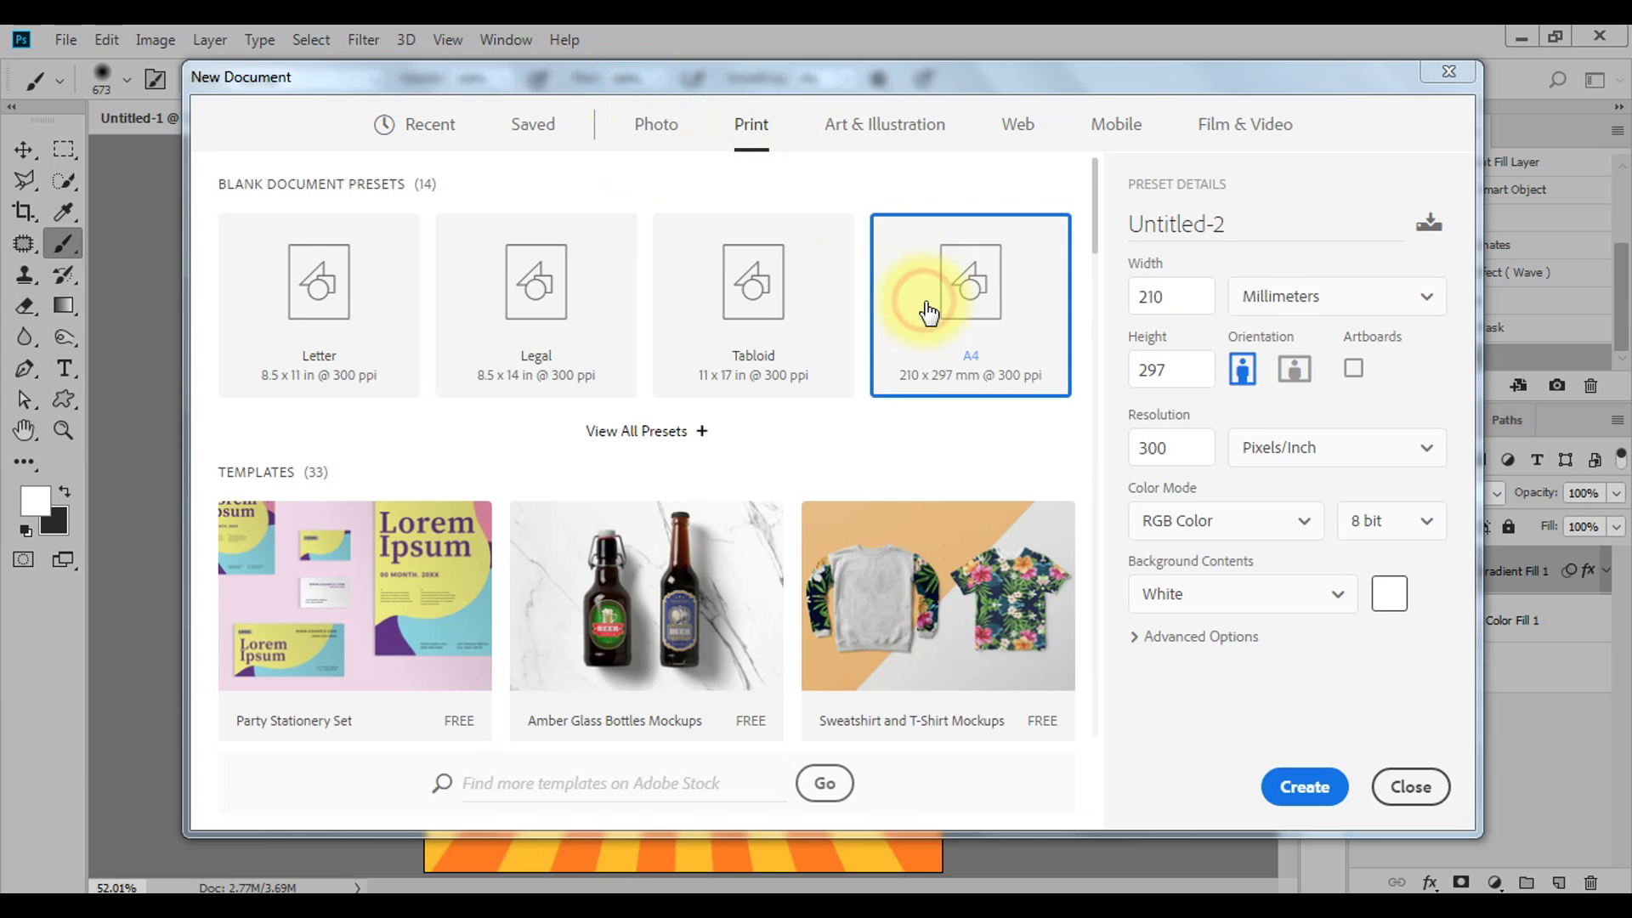
{"action": "left_click", "coordinate": [1243, 370]}
{"action": "double_click", "coordinate": [1183, 448]}
{"action": "type", "text": "100"}
{"action": "mouse_move", "coordinate": [1098, 80]}
{"action": "left_mouse_down"}
{"action": "mouse_move", "coordinate": [1160, 87]}
{"action": "mouse_move", "coordinate": [1140, 88]}
{"action": "left_mouse_up"}
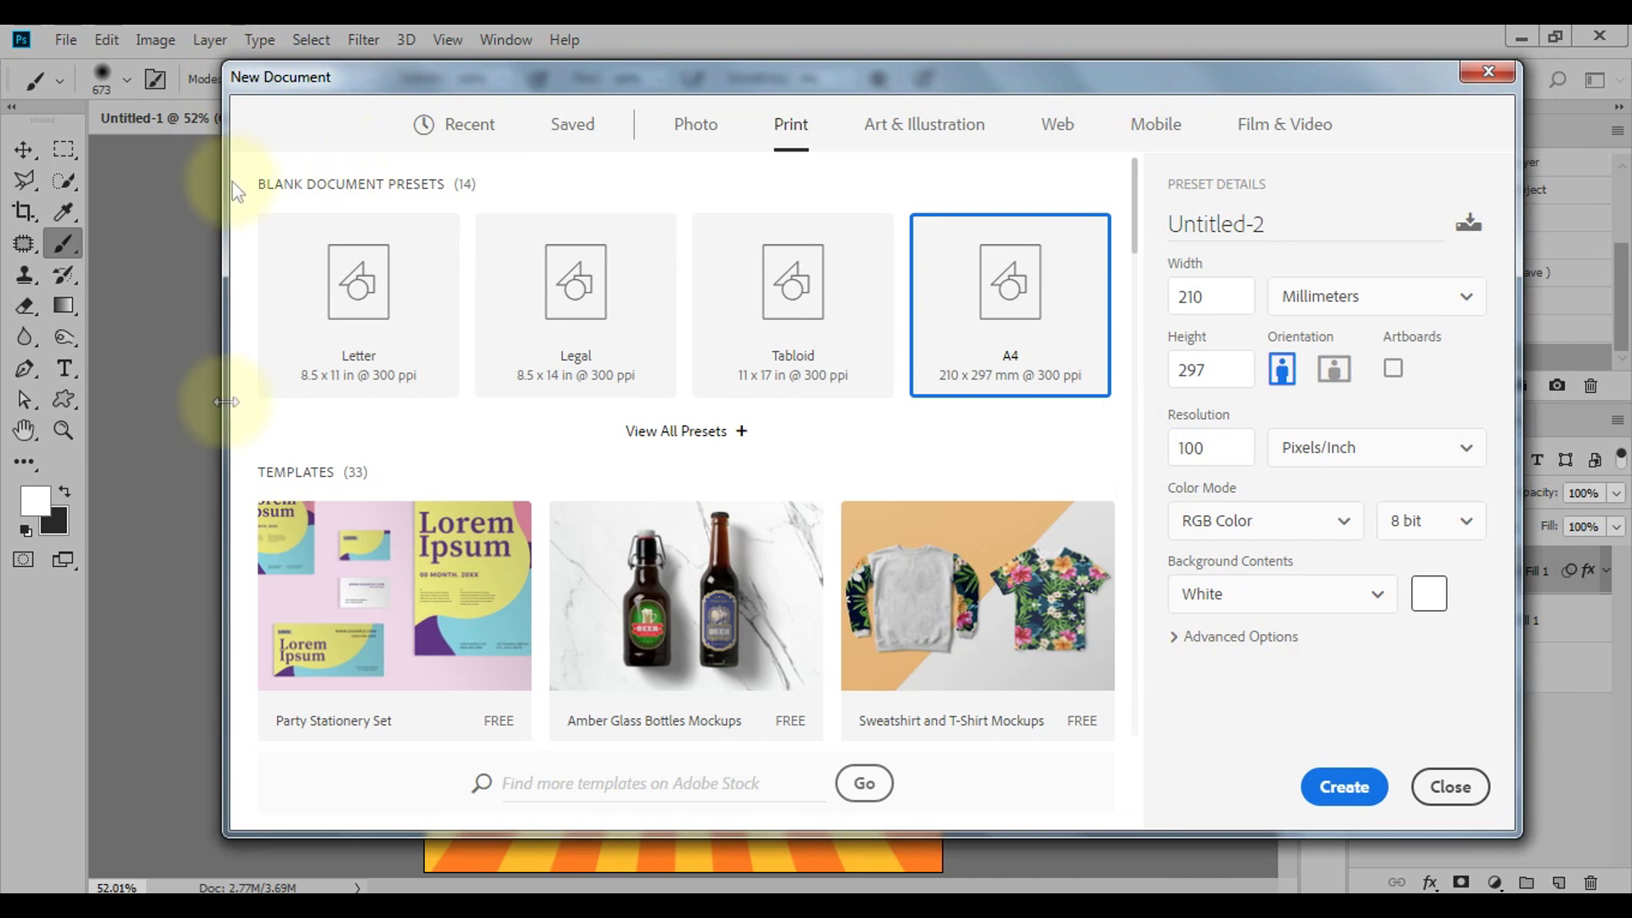
Step: Check the 210 × 297 mm size in millimetres and create the document
{"action": "double_click", "coordinate": [1216, 295]}
{"action": "left_click", "coordinate": [1347, 297]}
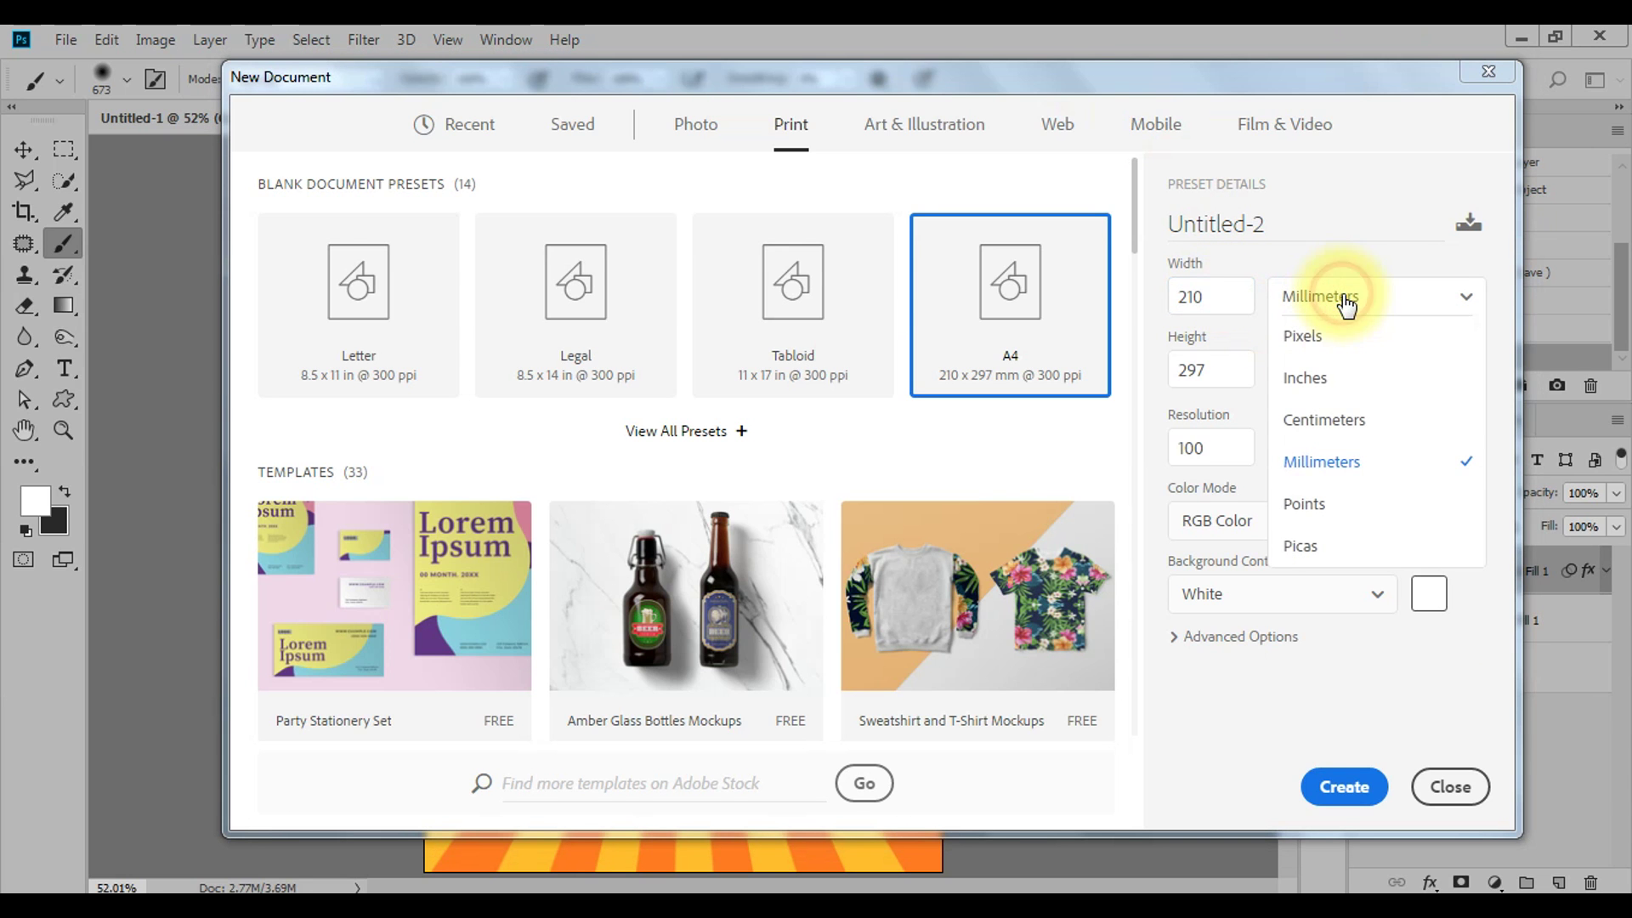
{"action": "left_click", "coordinate": [1352, 463]}
{"action": "double_click", "coordinate": [1212, 292]}
{"action": "double_click", "coordinate": [1232, 385]}
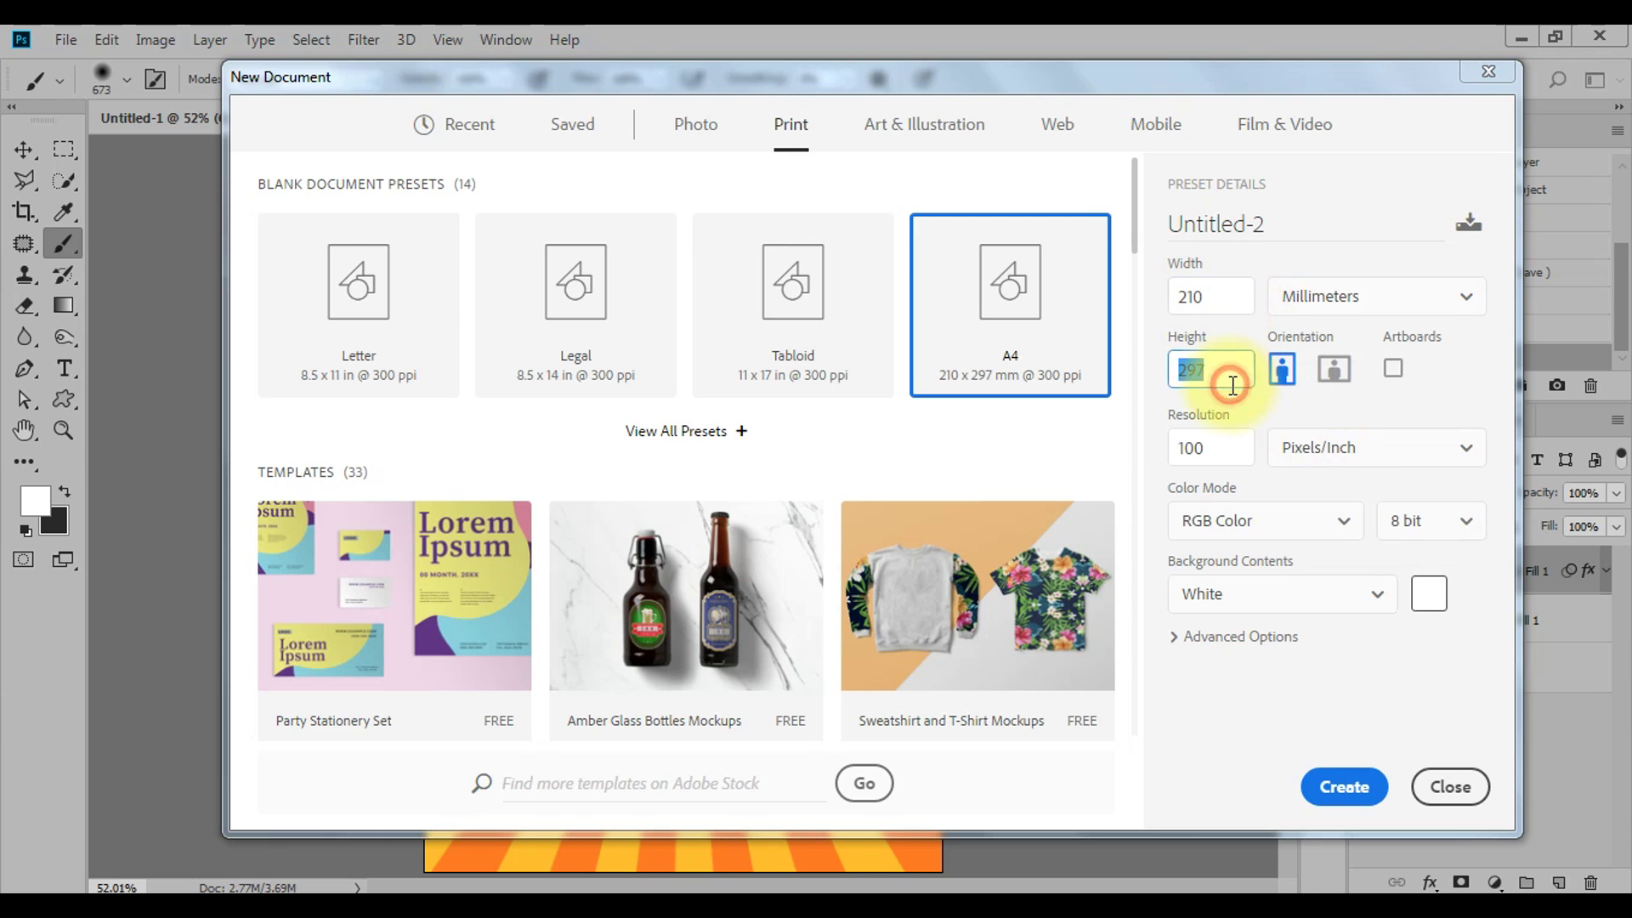
{"action": "double_click", "coordinate": [1225, 448]}
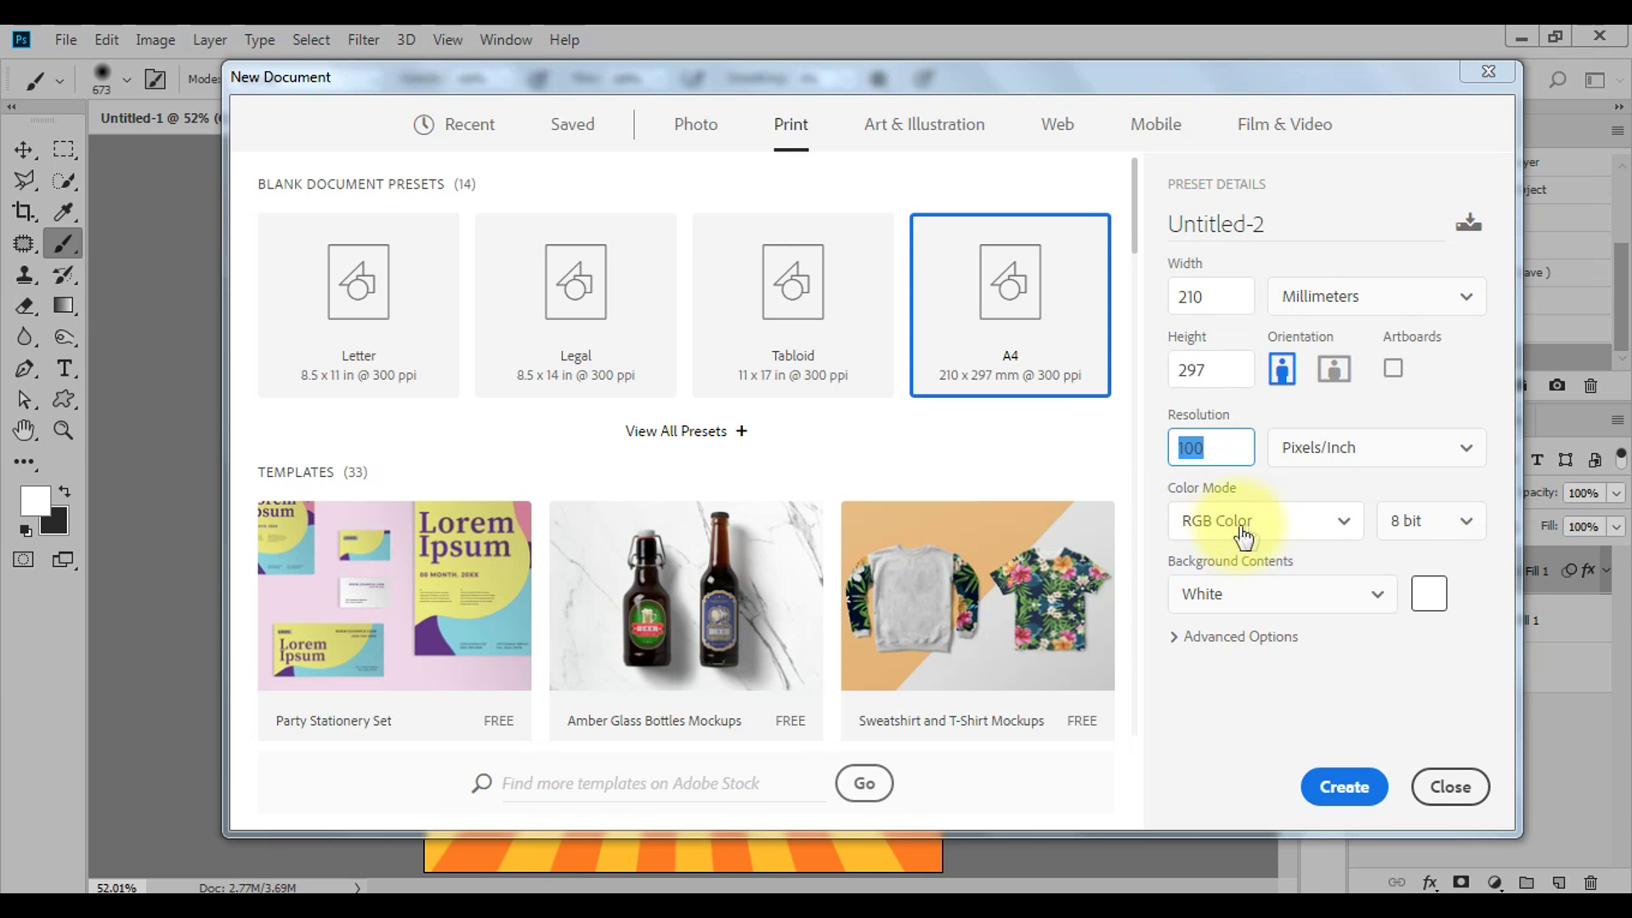
{"action": "left_click", "coordinate": [1344, 788]}
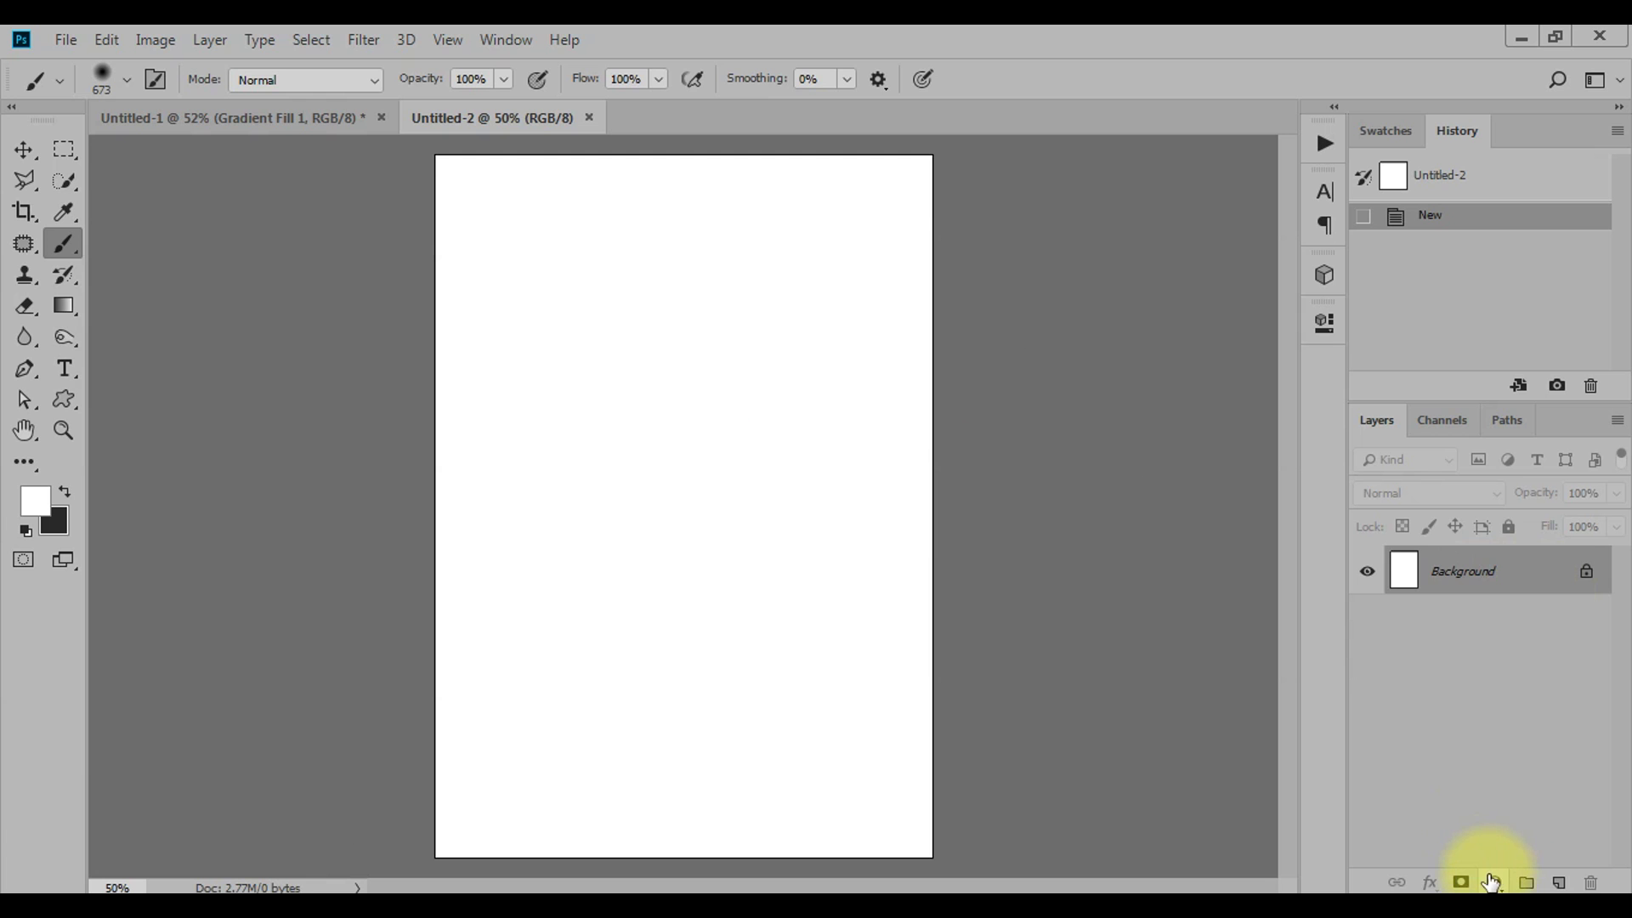
Step: Add a Solid Color fill layer in bright orange (#ff8400)
{"action": "left_click", "coordinate": [1491, 883]}
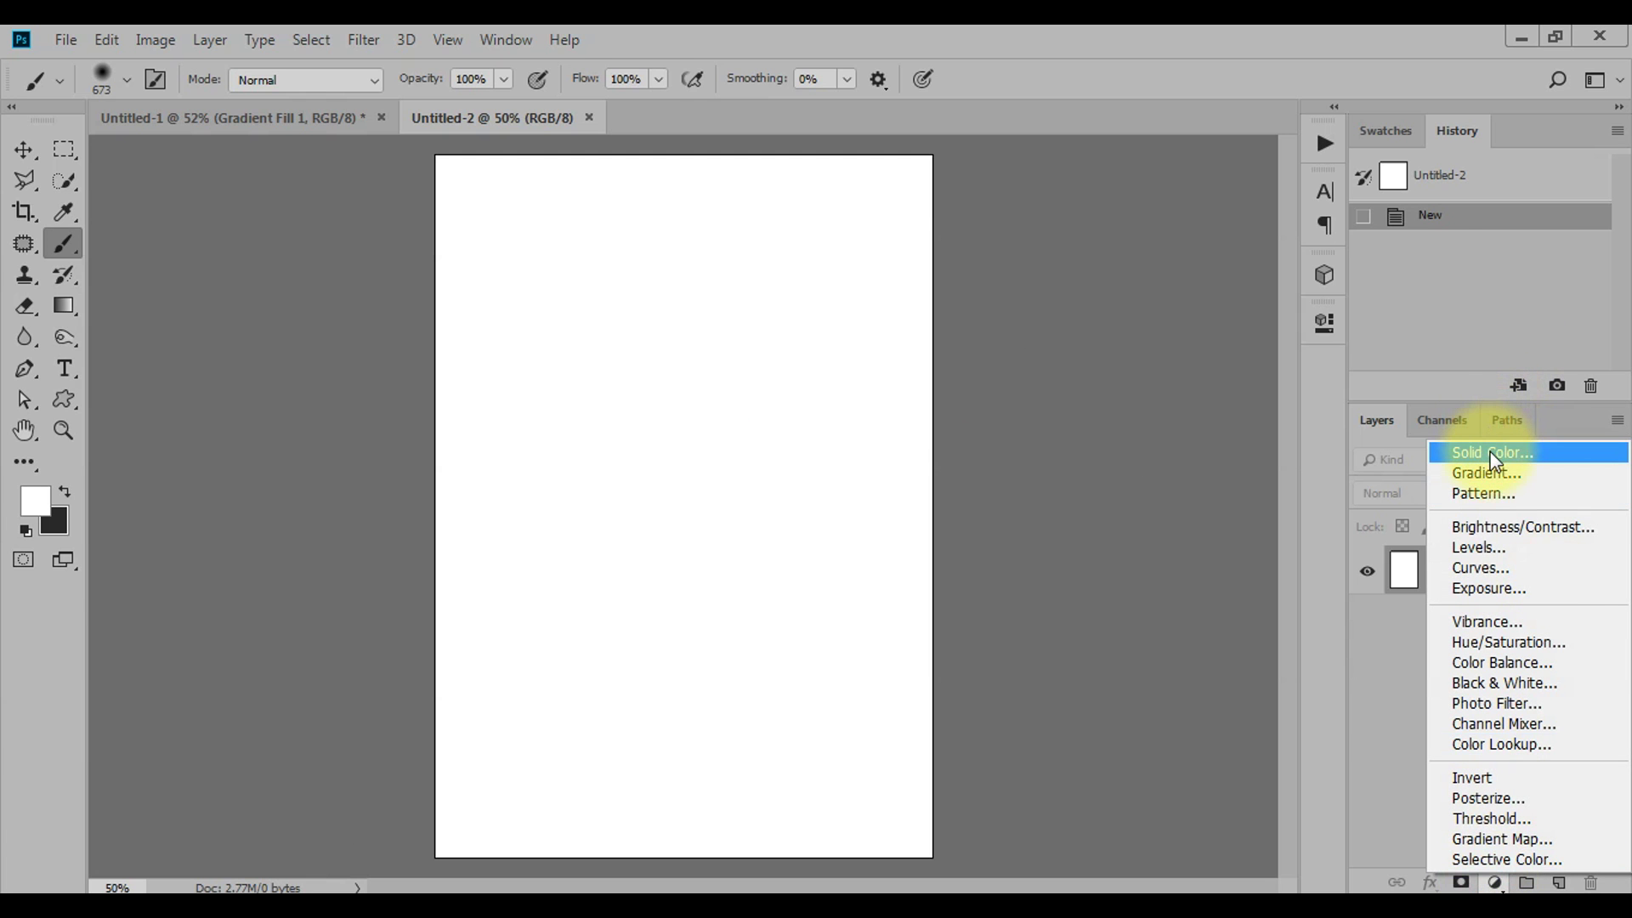
{"action": "left_click", "coordinate": [1494, 459]}
{"action": "left_click", "coordinate": [1150, 594]}
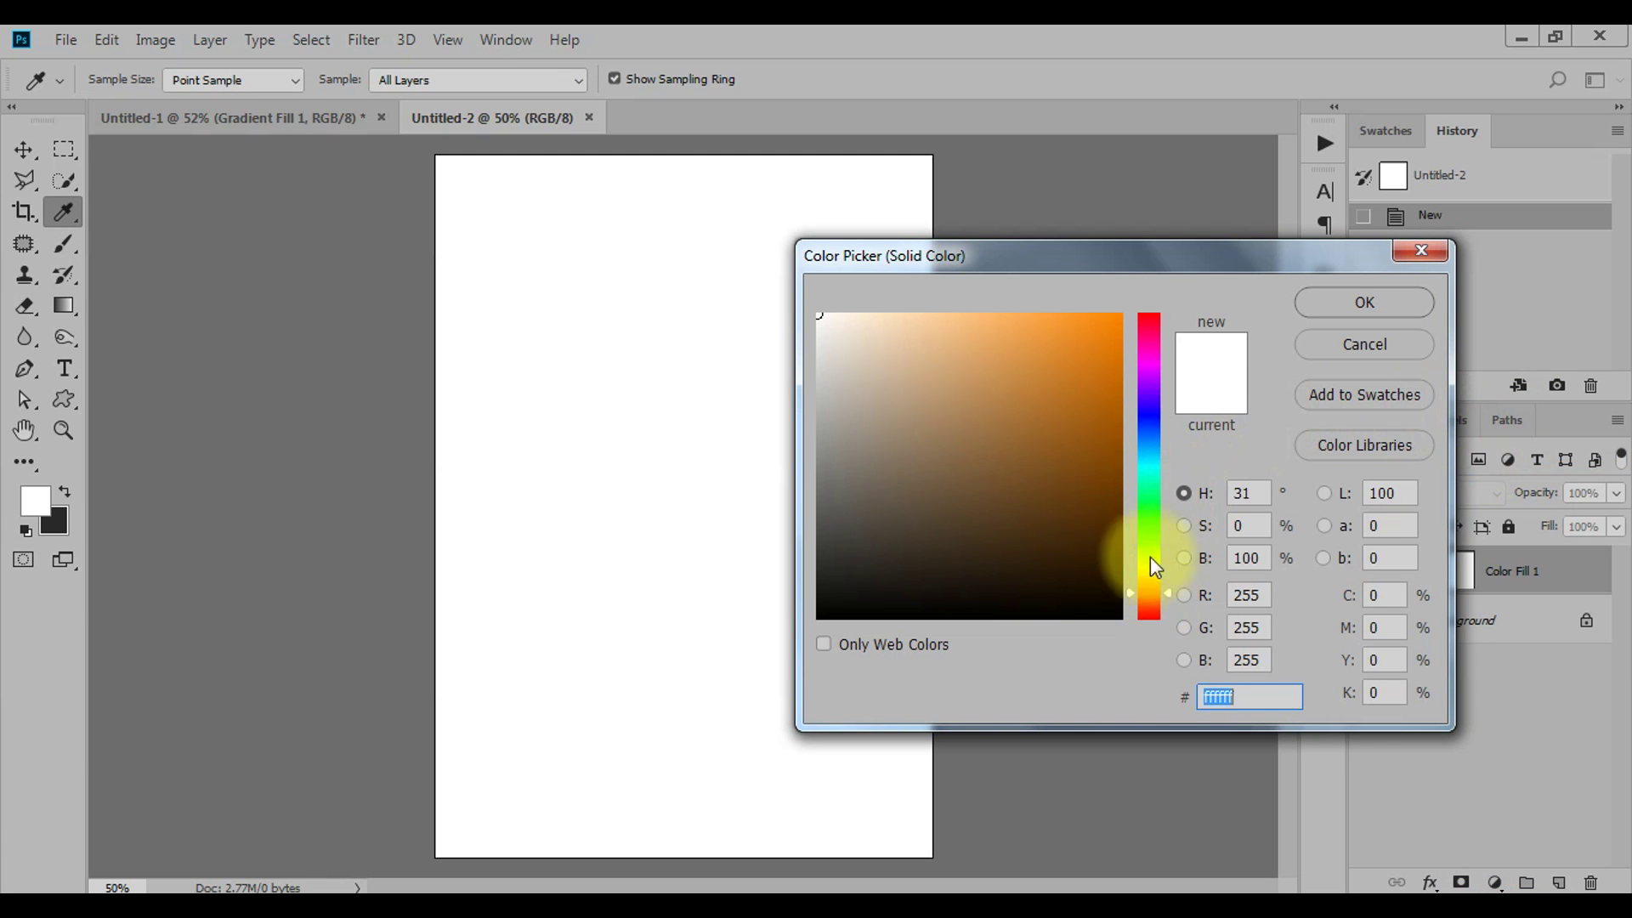
{"action": "left_click_drag", "start_coordinate": [1057, 382], "coordinate": [1097, 293]}
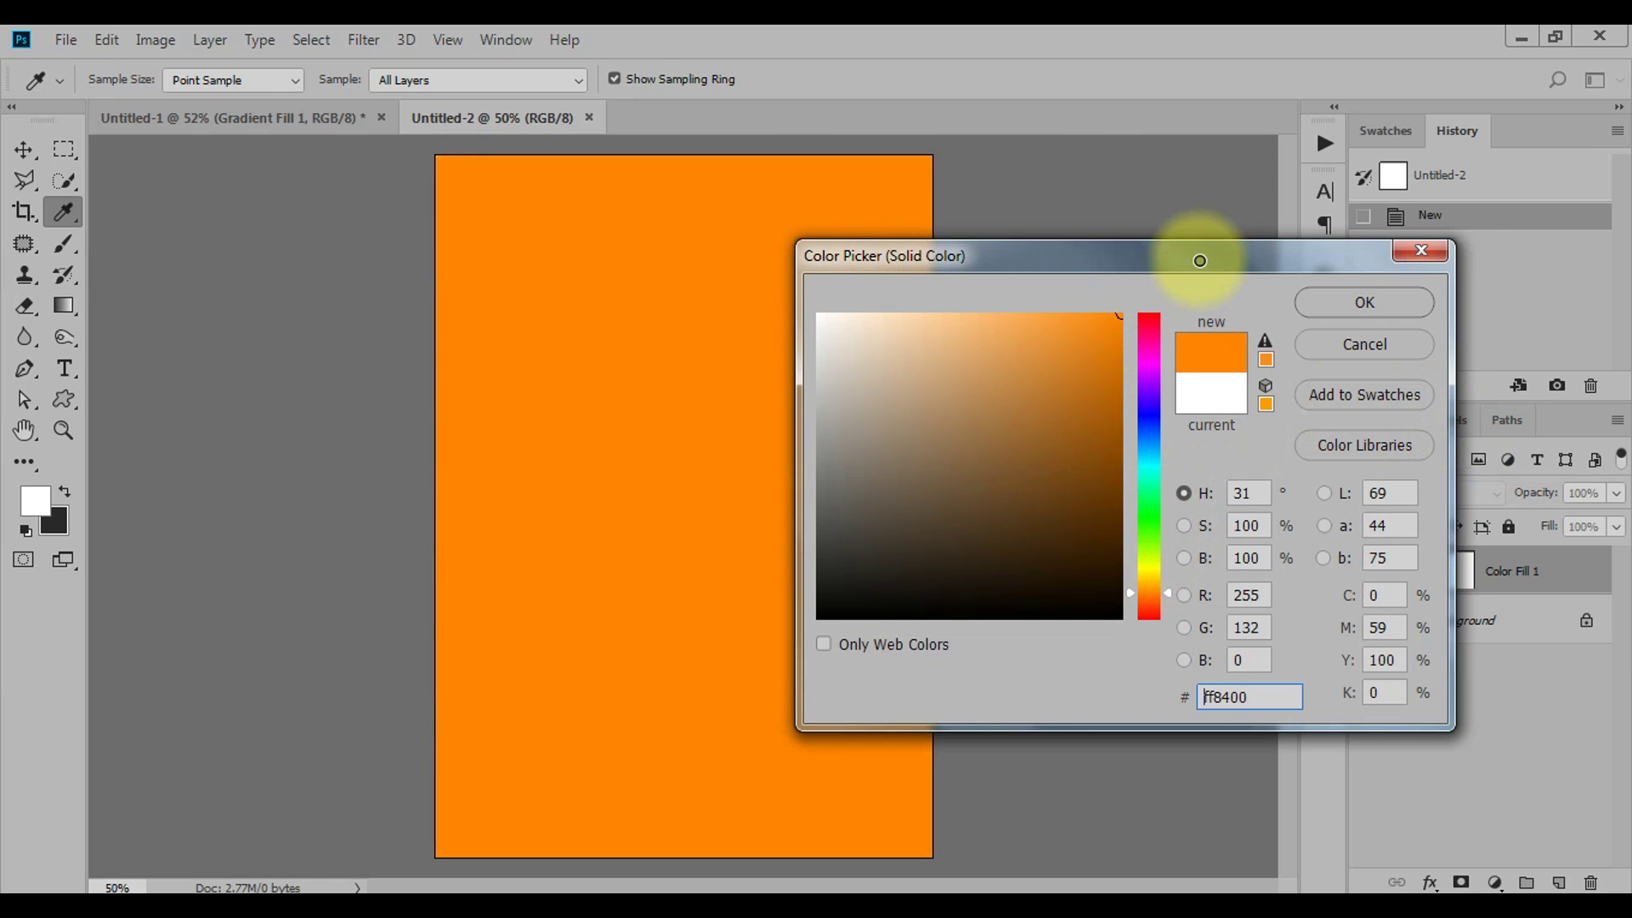
{"action": "left_click", "coordinate": [1326, 304]}
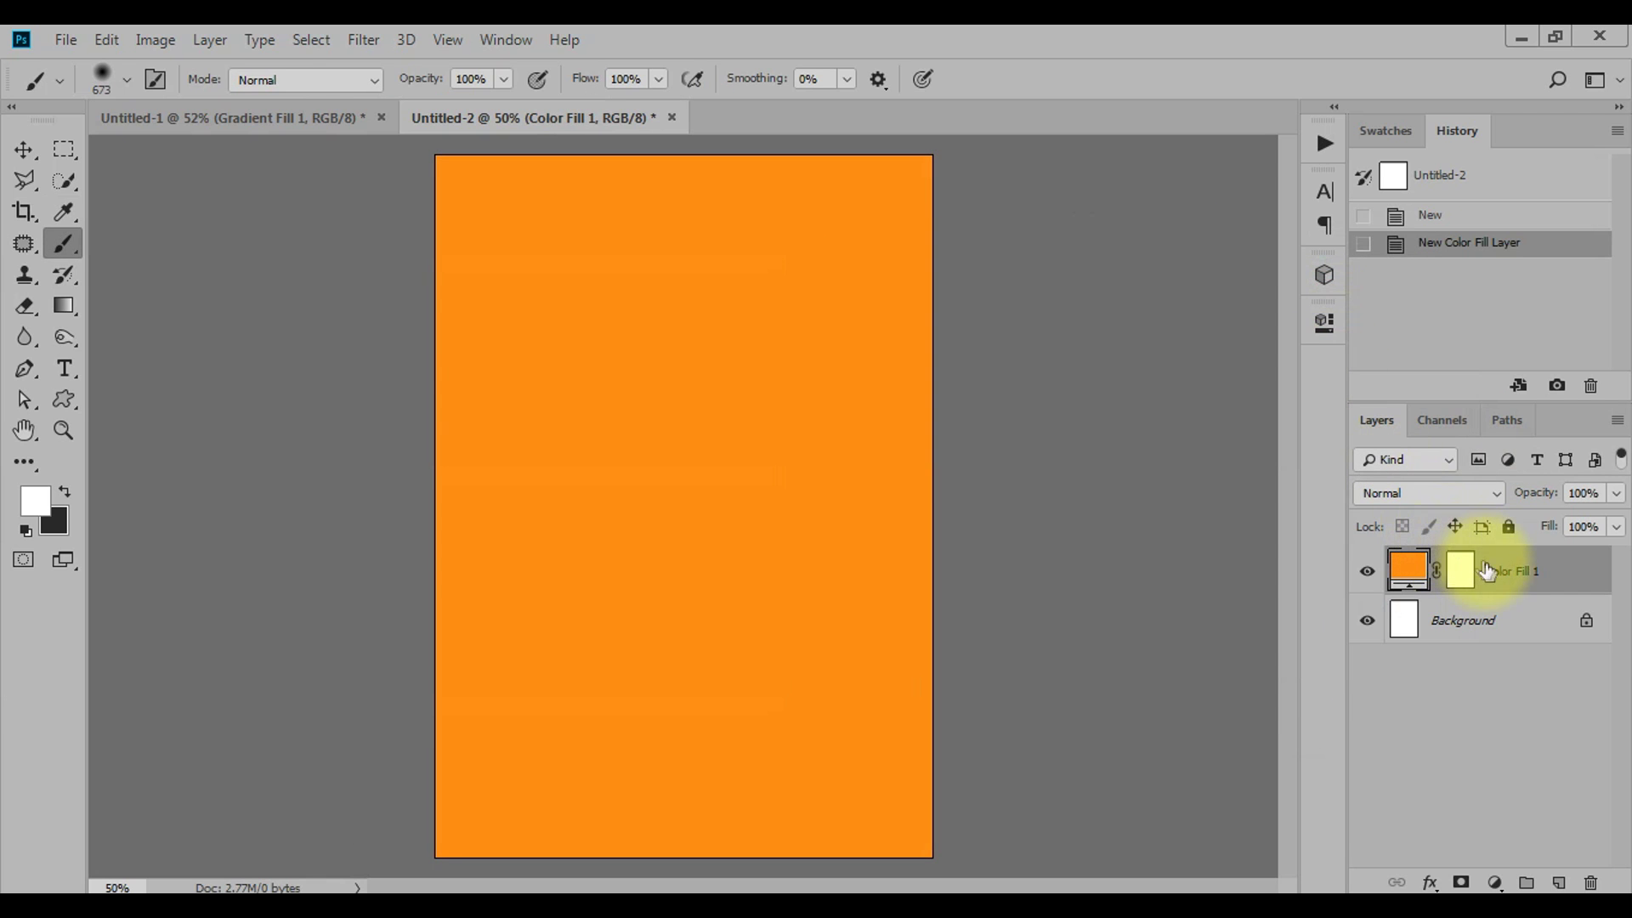
Step: Add a Gradient fill layer based on the Black, White gradient preset
{"action": "left_click", "coordinate": [1496, 883]}
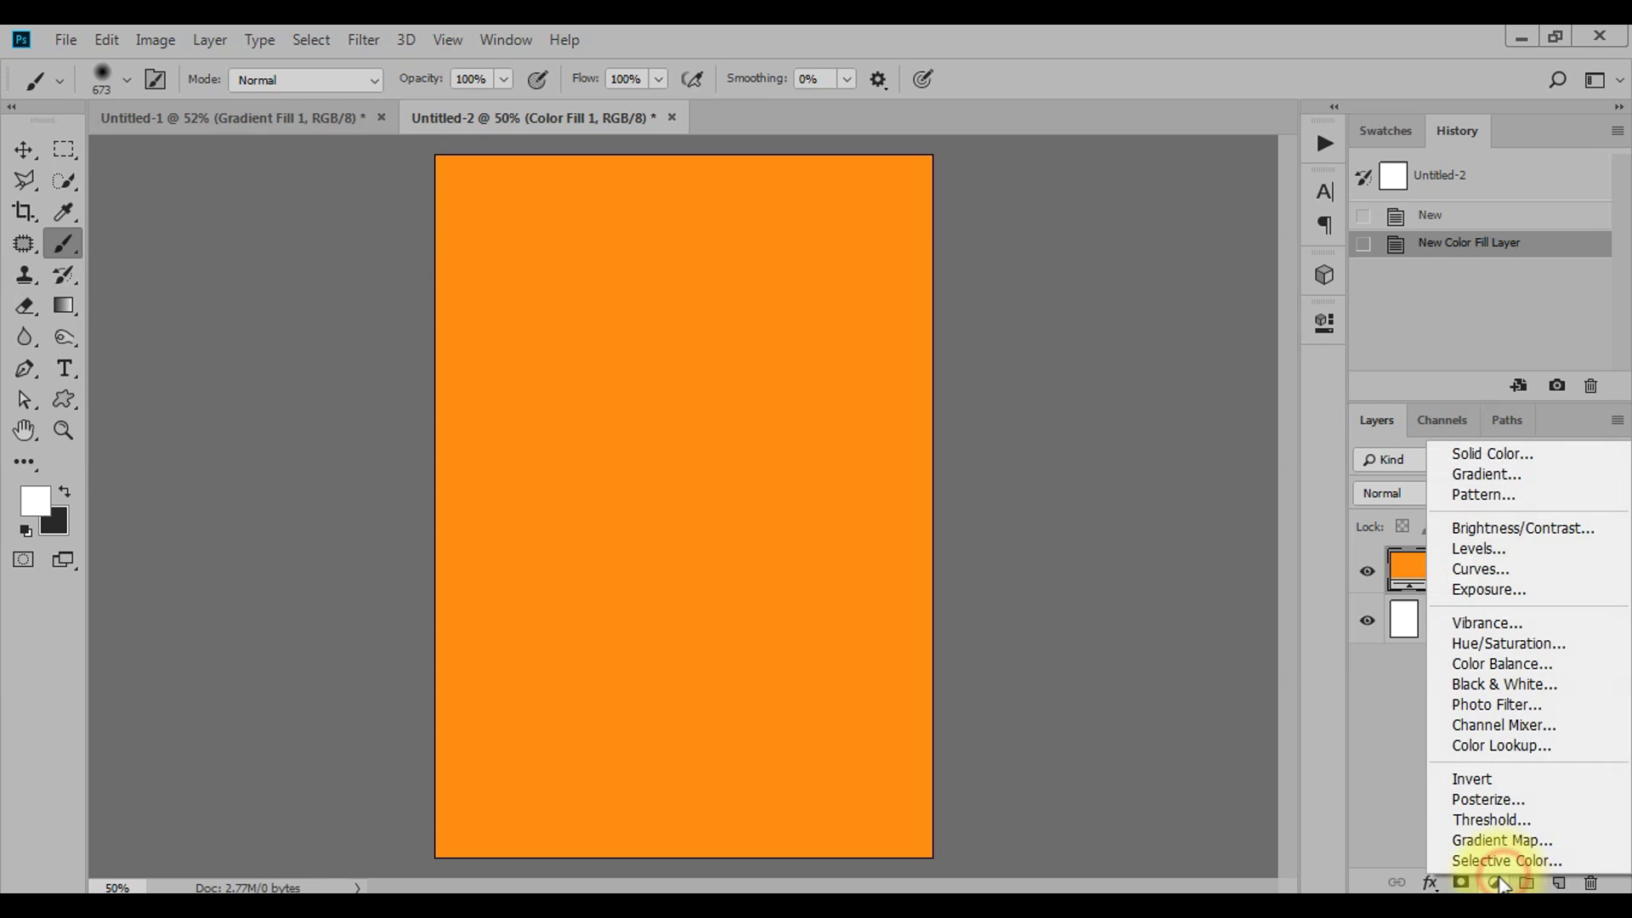
{"action": "left_click", "coordinate": [1488, 474]}
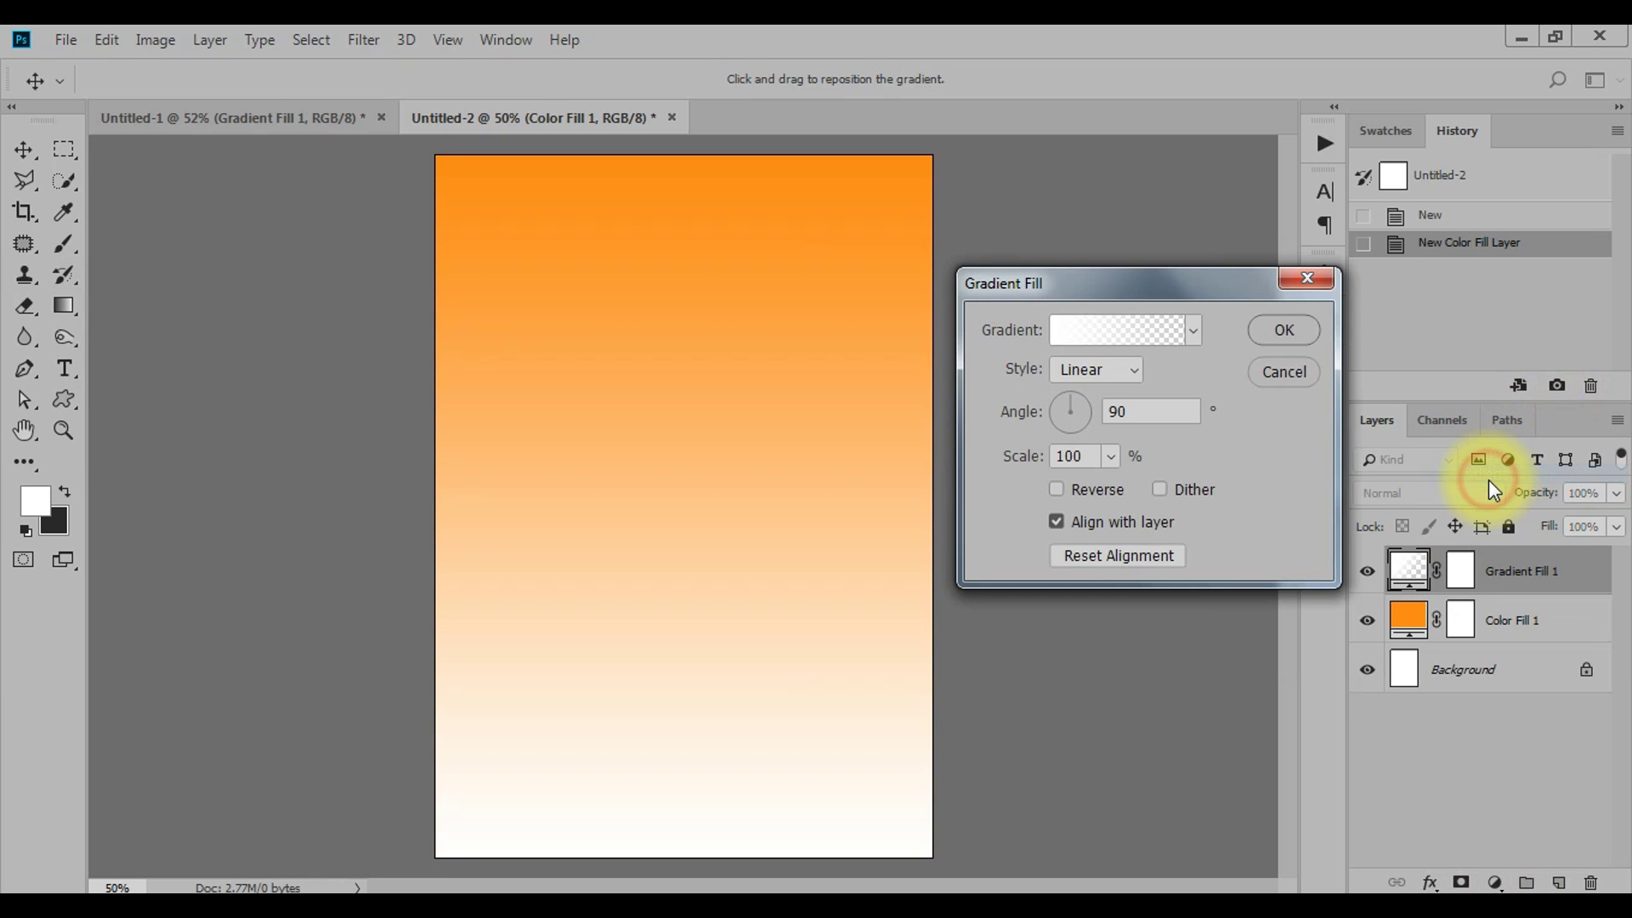
{"action": "mouse_move", "coordinate": [1149, 285]}
{"action": "left_mouse_down"}
{"action": "mouse_move", "coordinate": [1059, 350]}
{"action": "mouse_move", "coordinate": [1094, 340]}
{"action": "left_mouse_up"}
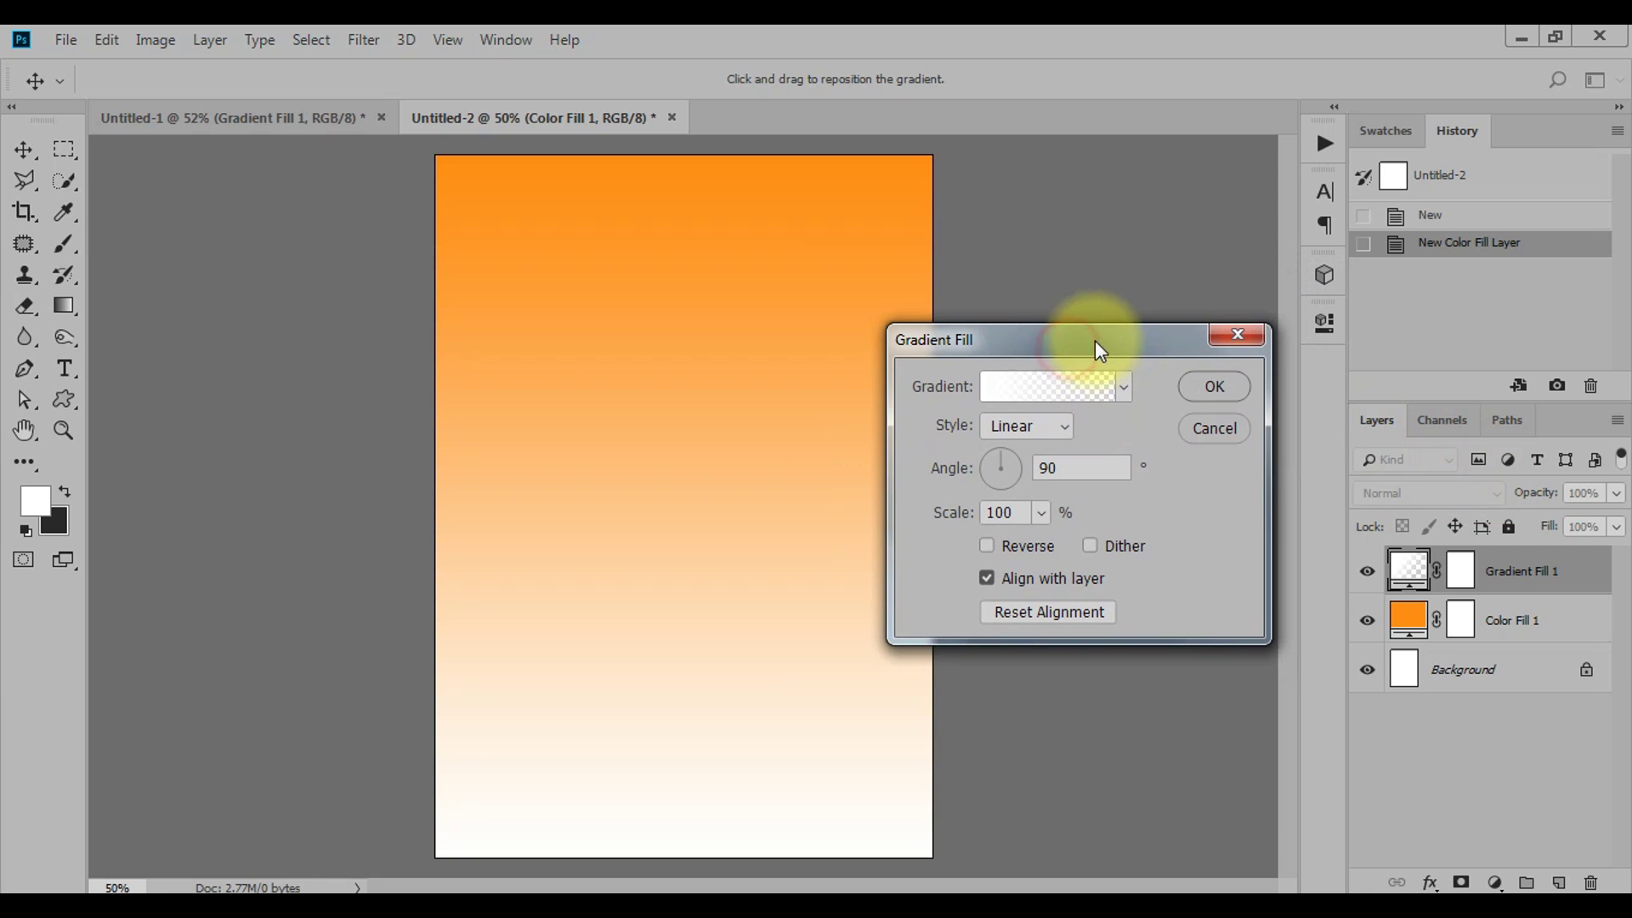
{"action": "left_click", "coordinate": [1007, 389]}
{"action": "left_click", "coordinate": [799, 206]}
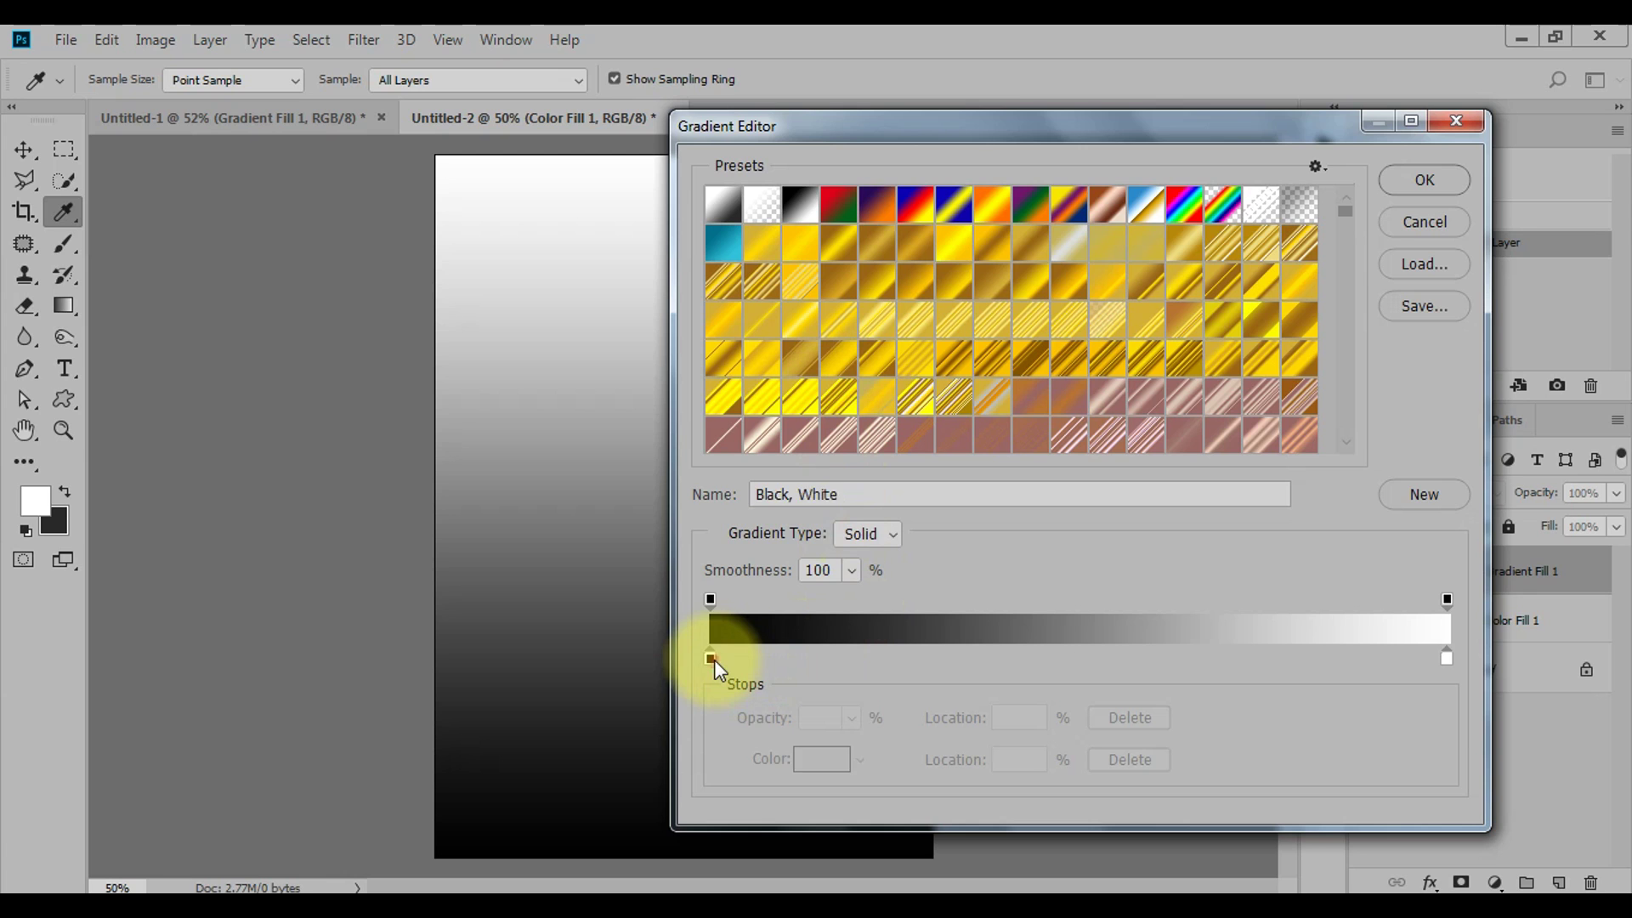
Step: Set both gradient stops to 50% for a hard black-white split and confirm
{"action": "left_click", "coordinate": [713, 659]}
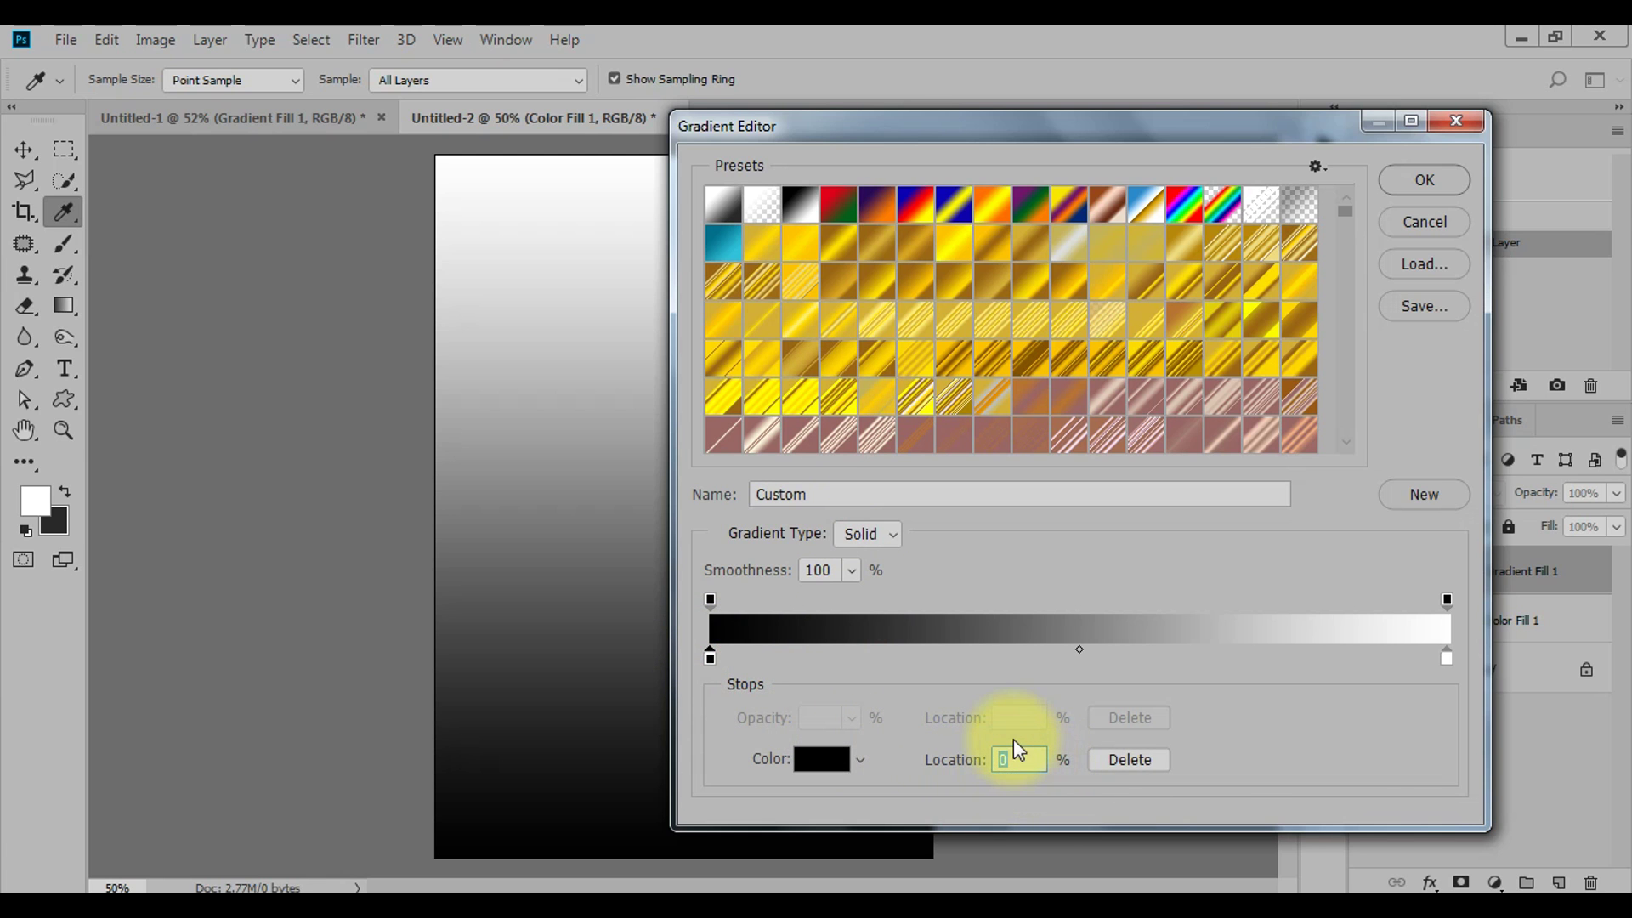
{"action": "type", "text": "50"}
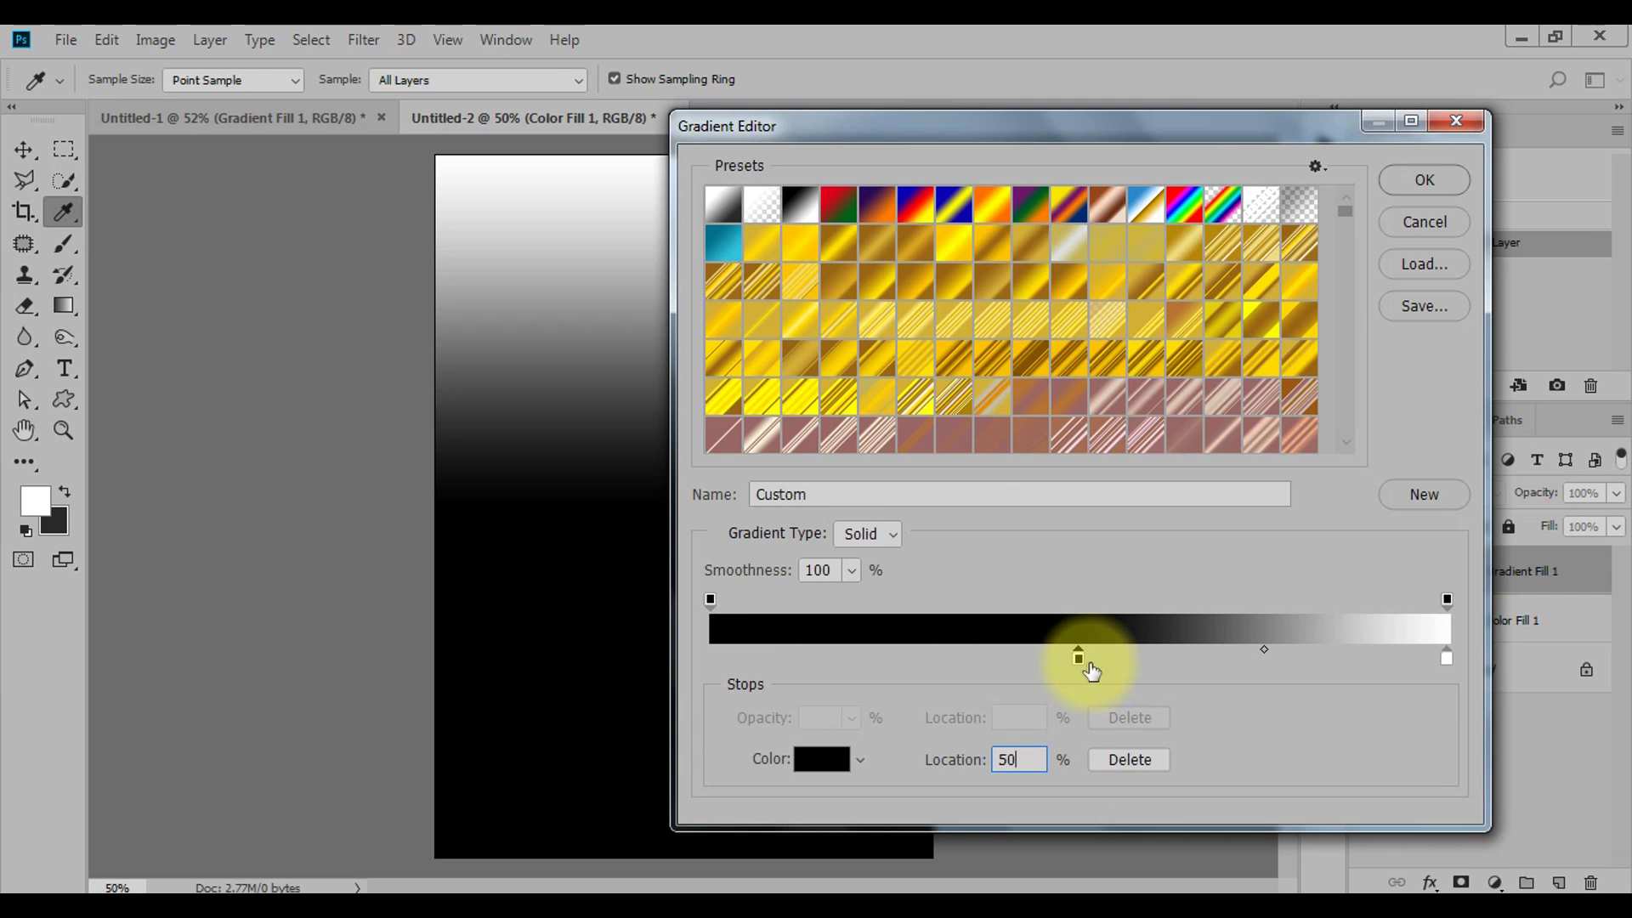
{"action": "left_click", "coordinate": [1446, 659]}
{"action": "double_click", "coordinate": [1018, 759]}
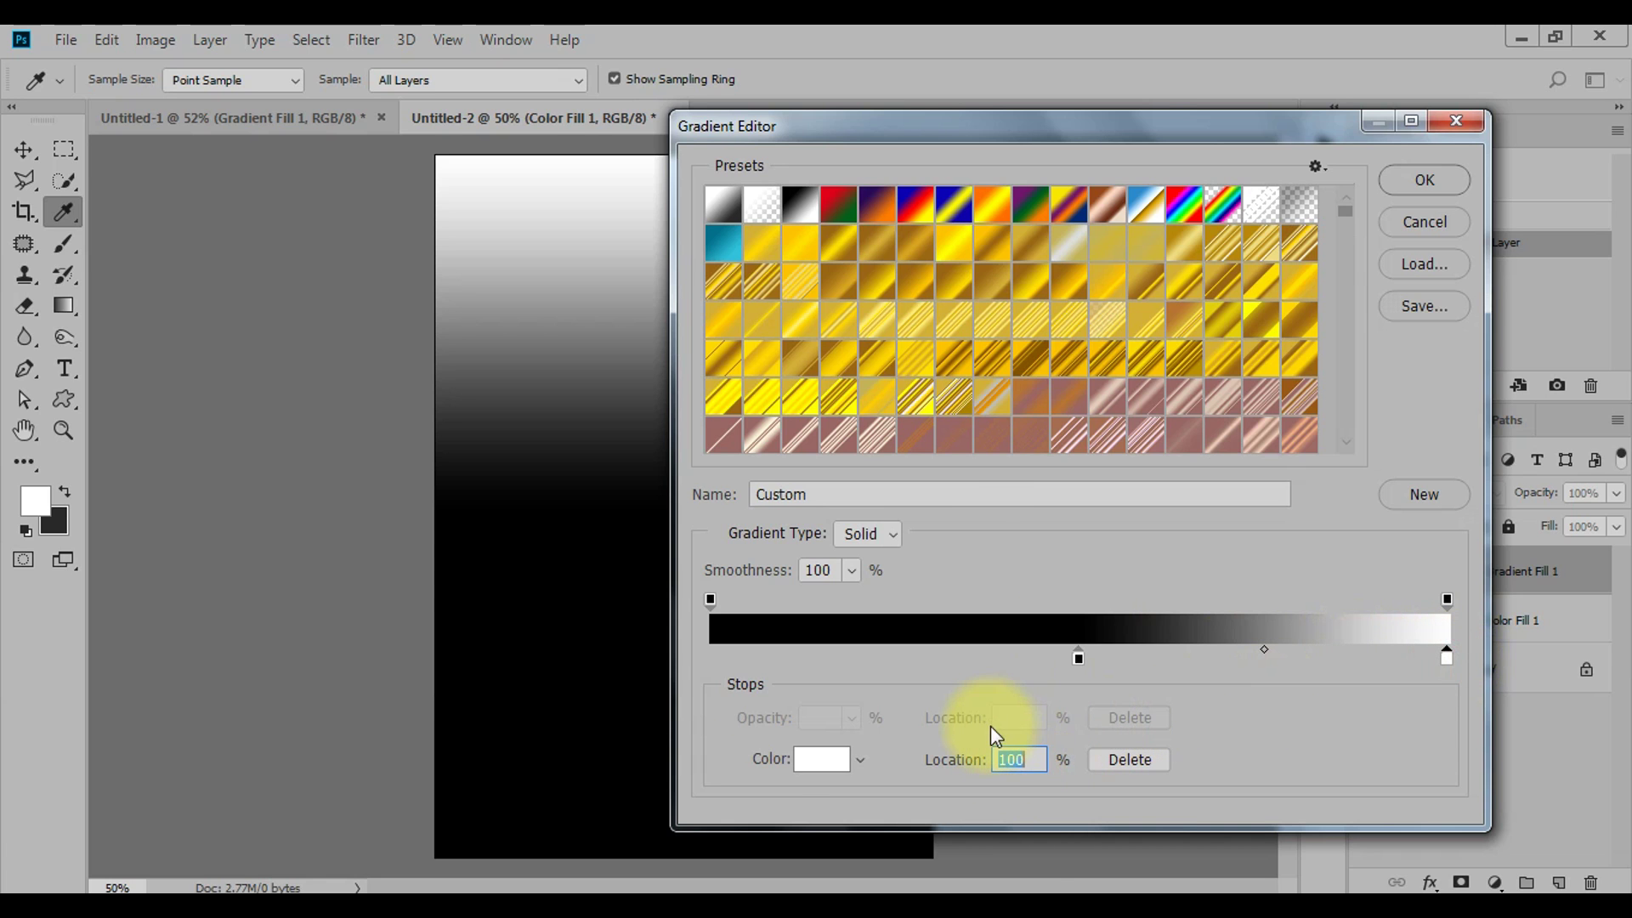
{"action": "type", "text": "0"}
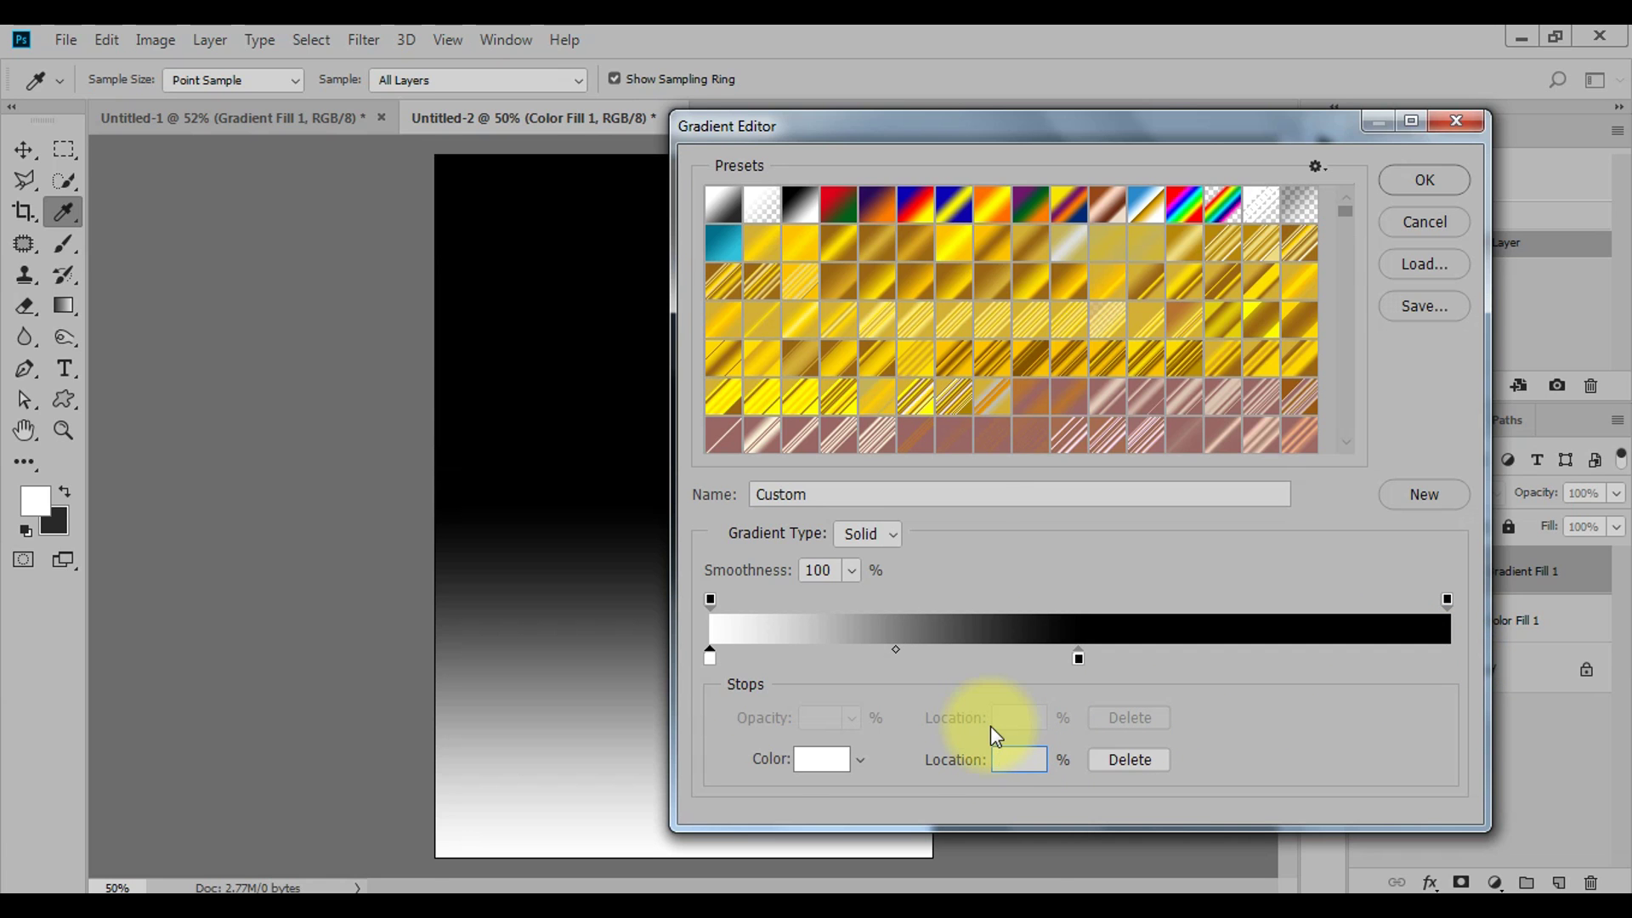
{"action": "type", "text": "50"}
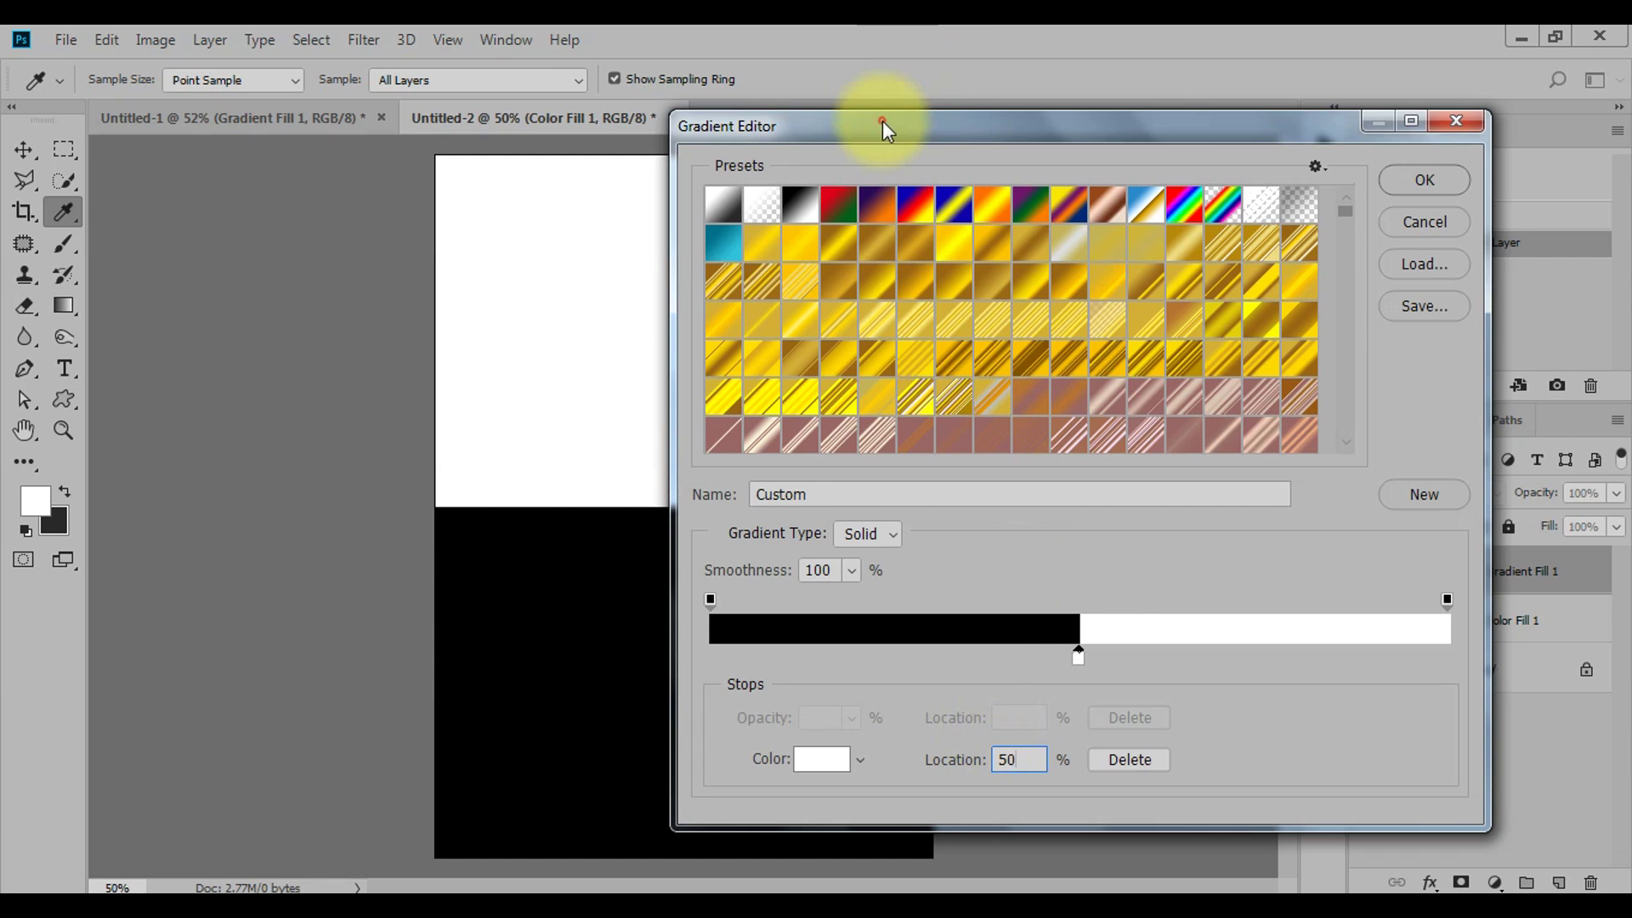
{"action": "left_click_drag", "start_coordinate": [880, 120], "coordinate": [890, 100]}
{"action": "left_click", "coordinate": [1416, 155]}
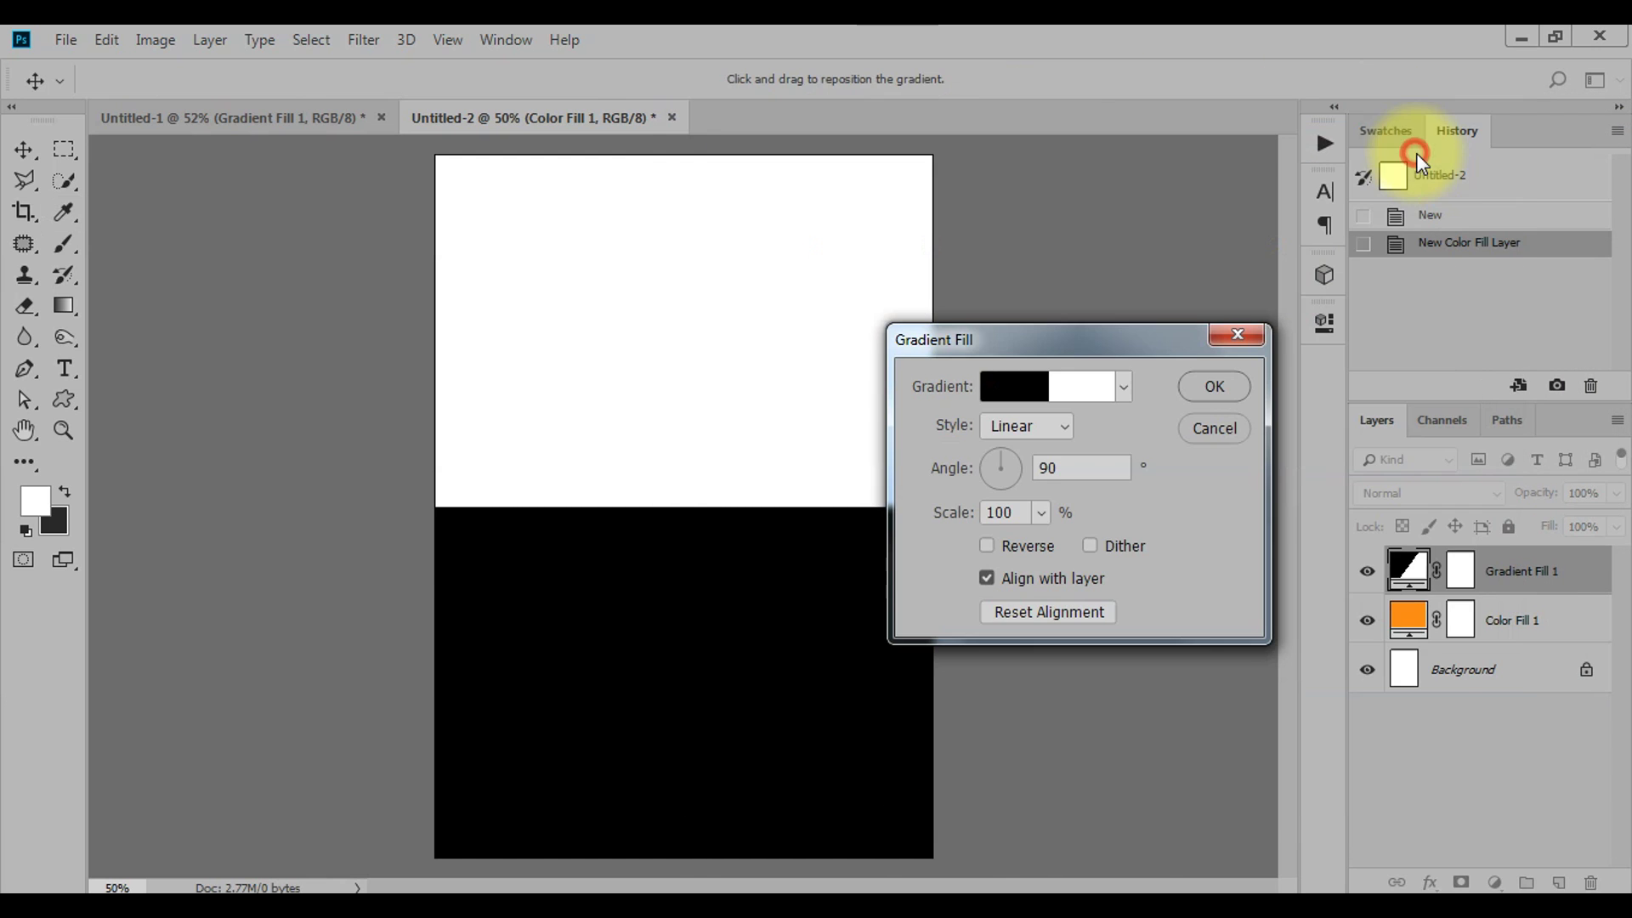
{"action": "left_click", "coordinate": [1216, 387]}
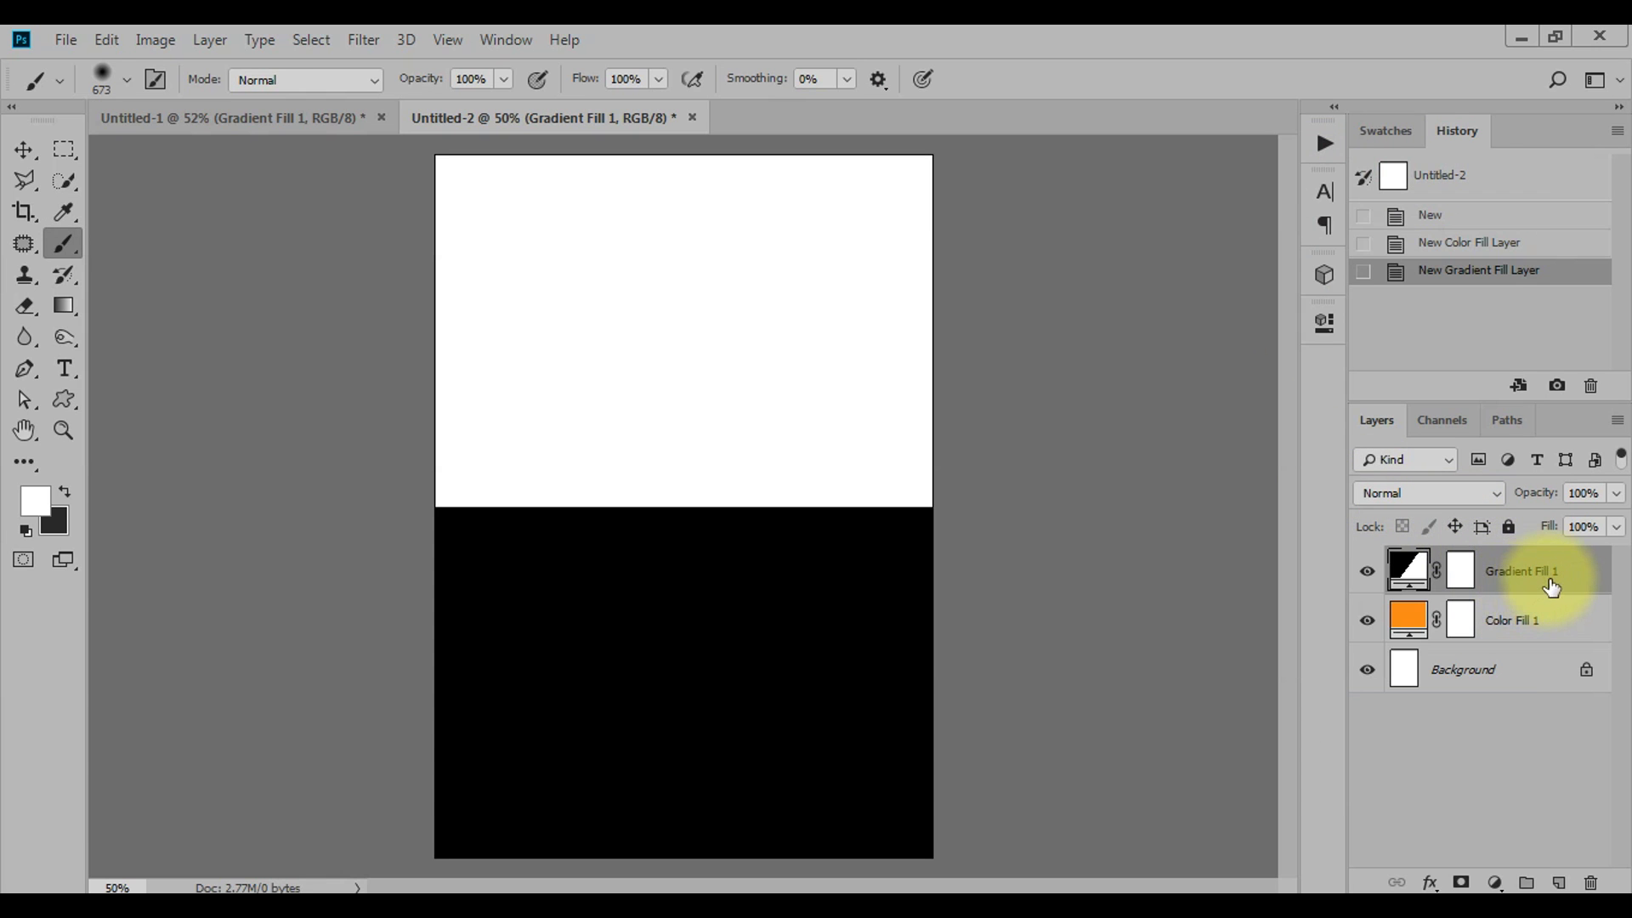
Step: Convert Gradient Fill 1 into a smart object
{"action": "right_click", "coordinate": [1549, 582]}
{"action": "left_click", "coordinate": [1589, 566]}
{"action": "right_click", "coordinate": [1552, 566]}
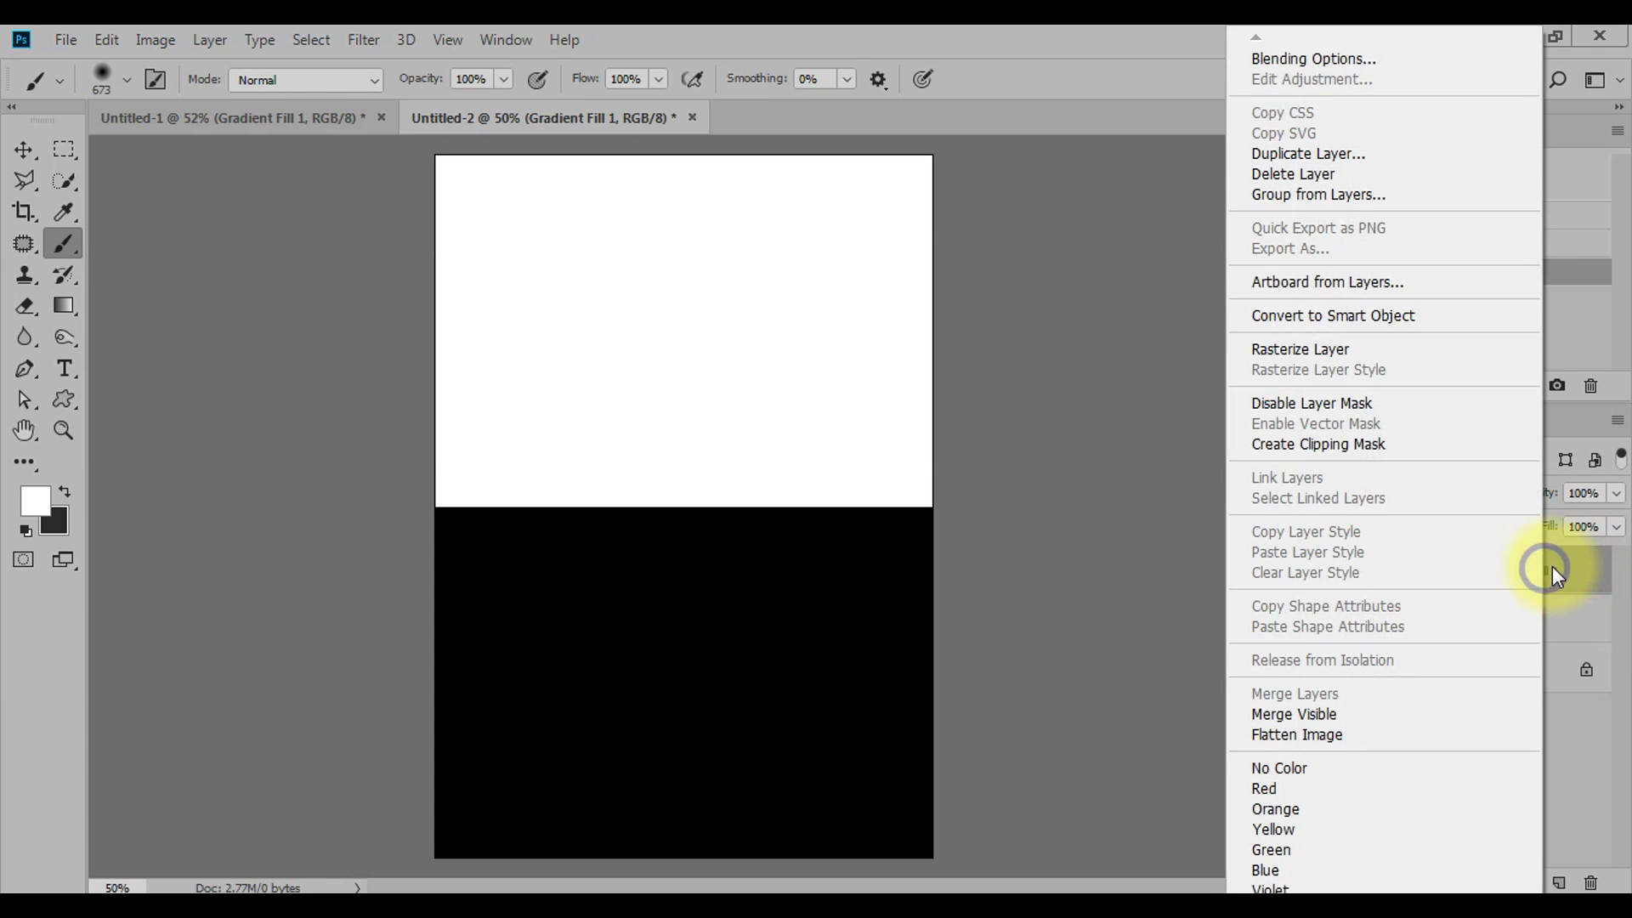
{"action": "left_click", "coordinate": [1377, 317]}
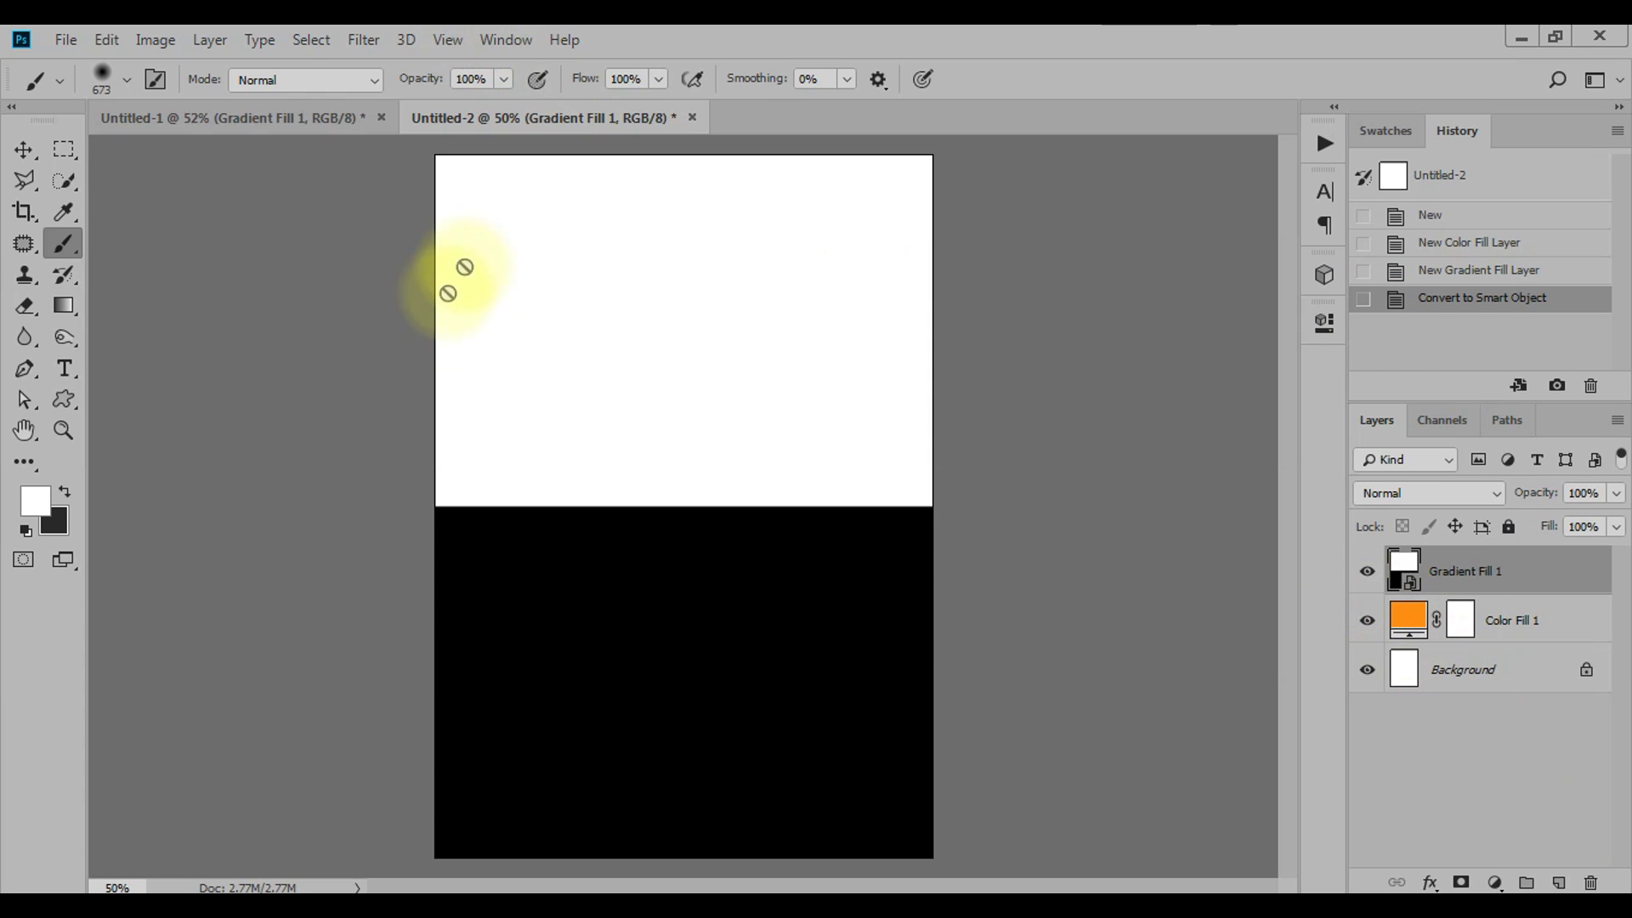
Step: Open the Wave filter with 60 generators and set Wavelength Min to 50
{"action": "left_click", "coordinate": [357, 40]}
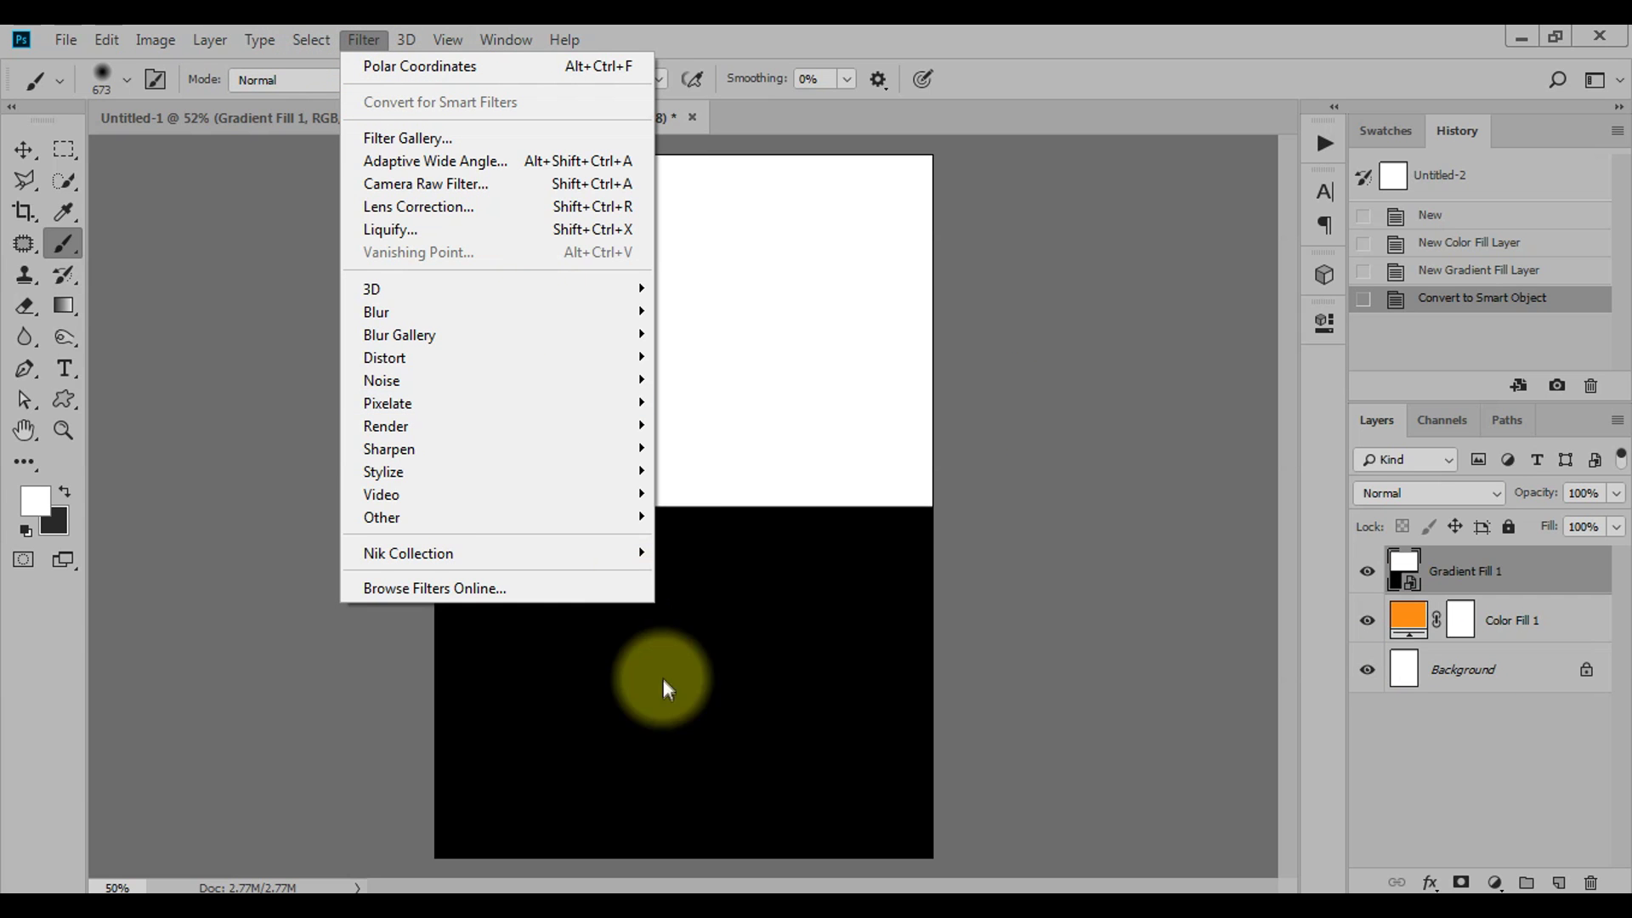
{"action": "mouse_move", "coordinate": [385, 357]}
{"action": "left_click", "coordinate": [717, 517]}
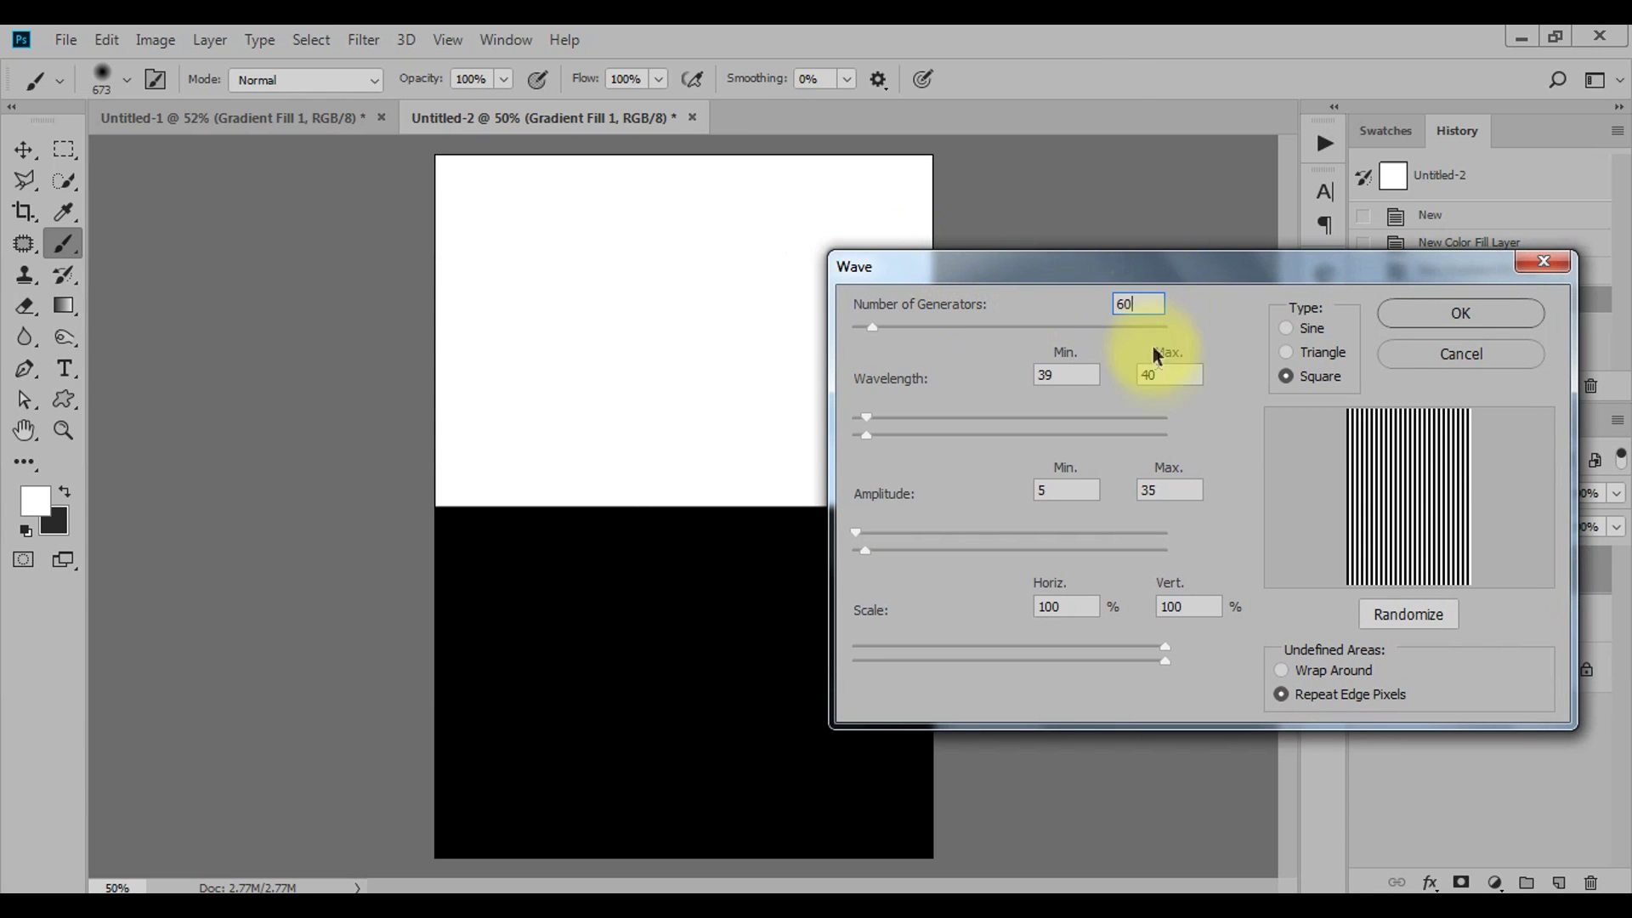
{"action": "left_click", "coordinate": [1158, 304]}
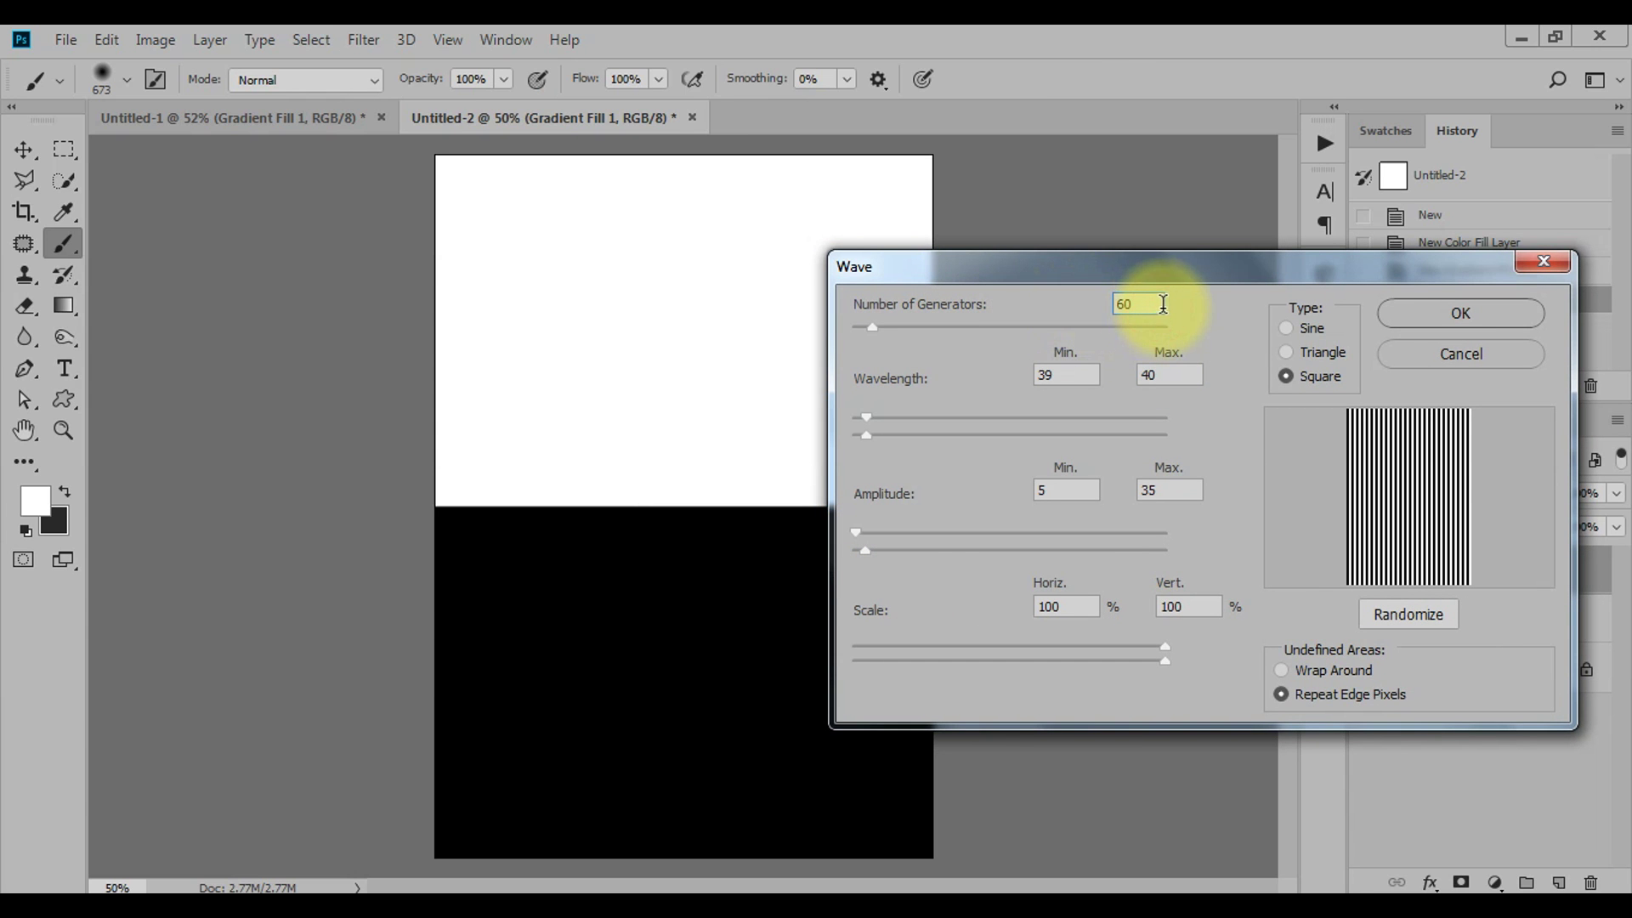
{"action": "left_click_drag", "start_coordinate": [1163, 304], "coordinate": [1049, 309]}
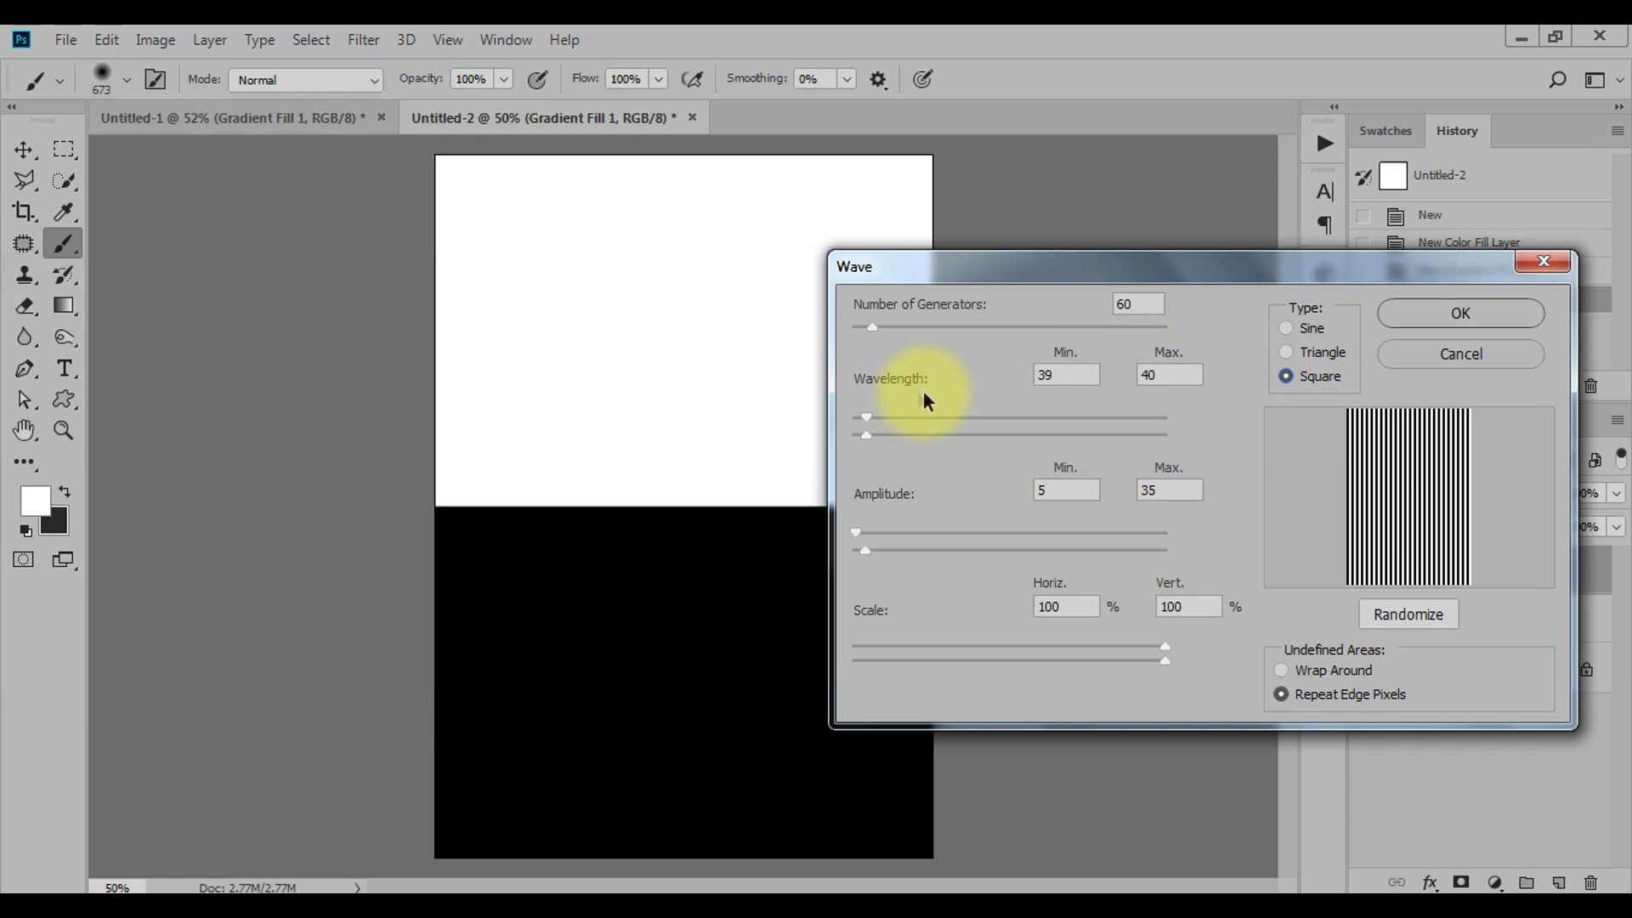
{"action": "double_click", "coordinate": [1085, 376]}
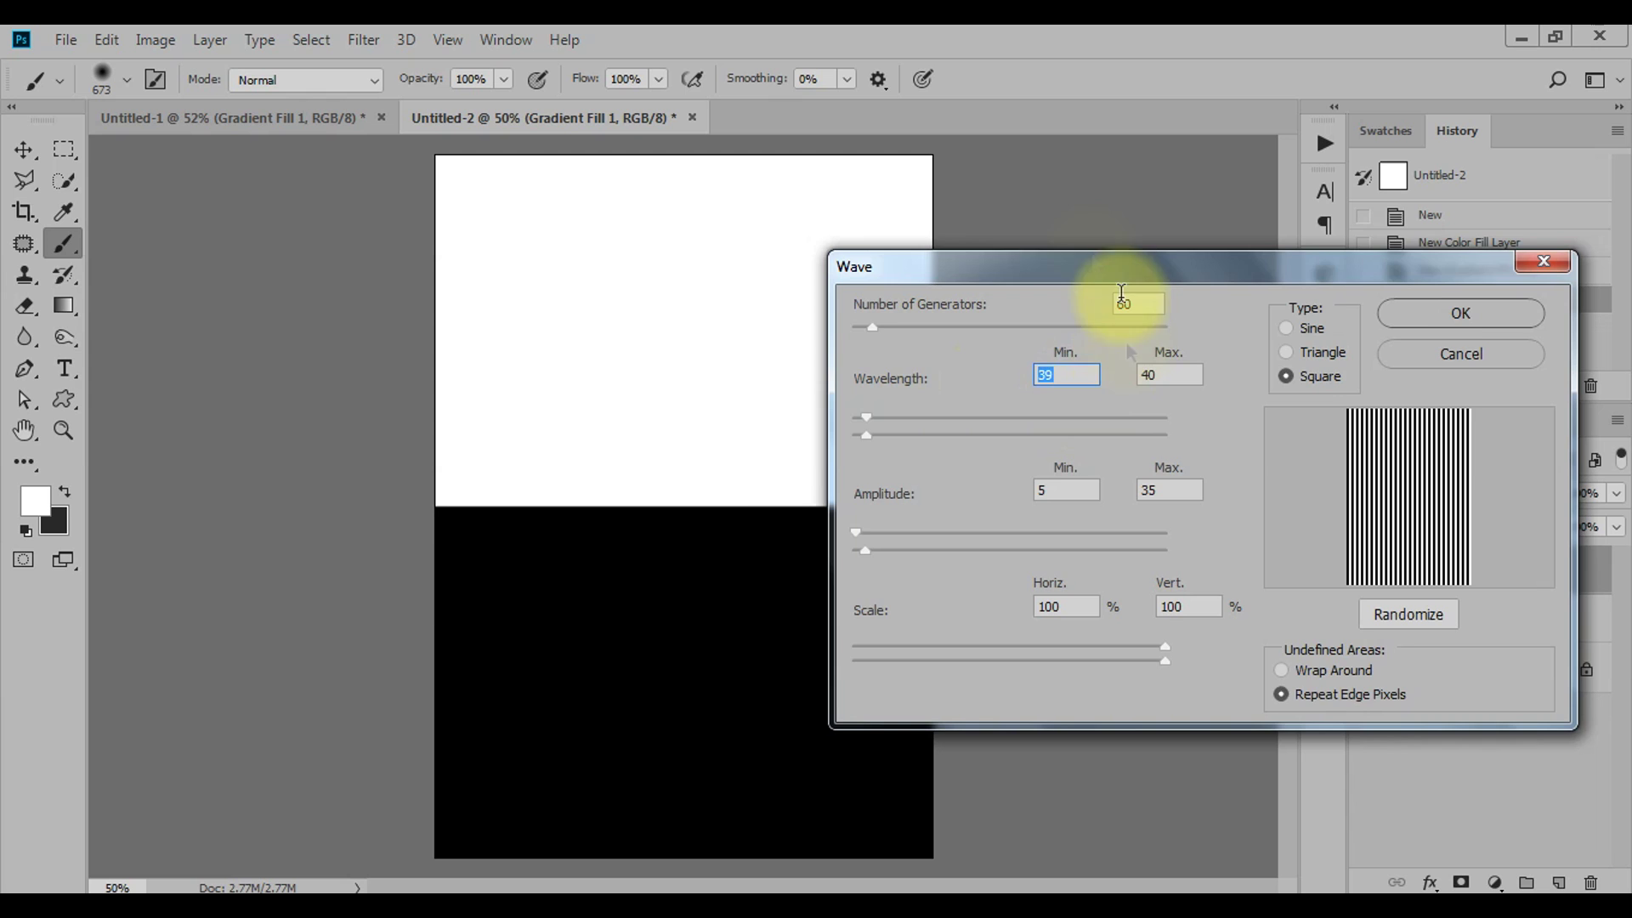
{"action": "left_click_drag", "start_coordinate": [976, 263], "coordinate": [899, 227]}
{"action": "left_click", "coordinate": [978, 339]}
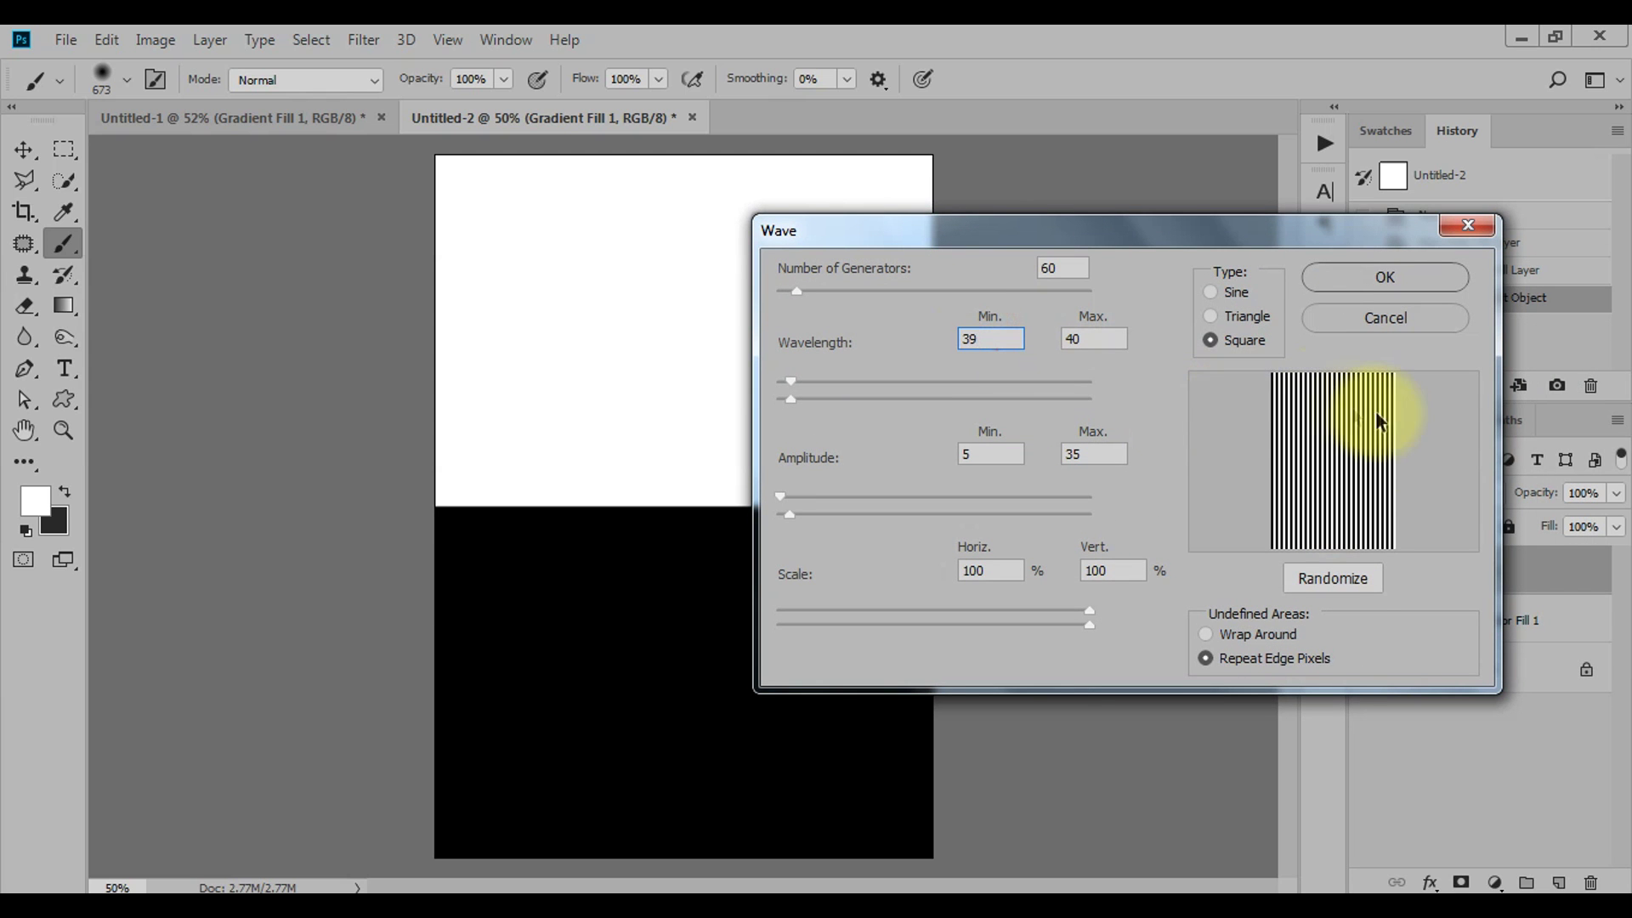
{"action": "double_click", "coordinate": [996, 338]}
{"action": "mouse_move", "coordinate": [960, 245]}
{"action": "left_mouse_down"}
{"action": "mouse_move", "coordinate": [1105, 266]}
{"action": "mouse_move", "coordinate": [1026, 248]}
{"action": "left_mouse_up"}
{"action": "type", "text": "50"}
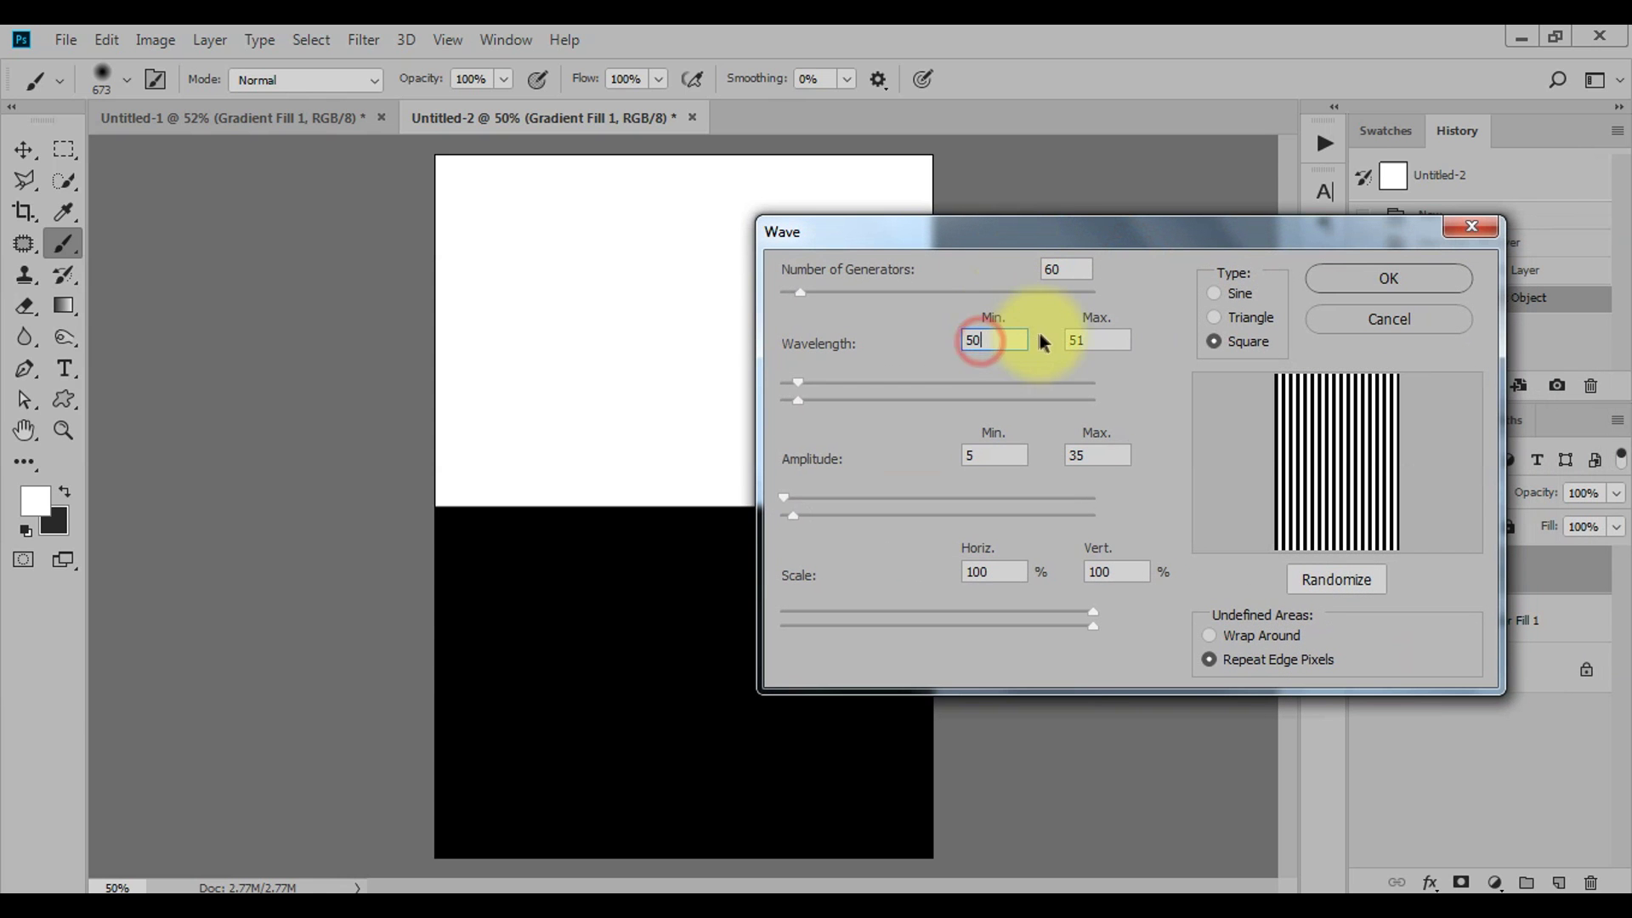
Step: Rework the Wave wavelength Min and Max values toward 50–51
{"action": "left_click", "coordinate": [1003, 339]}
{"action": "left_click", "coordinate": [1093, 338]}
{"action": "left_click", "coordinate": [992, 338]}
{"action": "left_click", "coordinate": [1086, 339]}
{"action": "left_click", "coordinate": [1003, 339]}
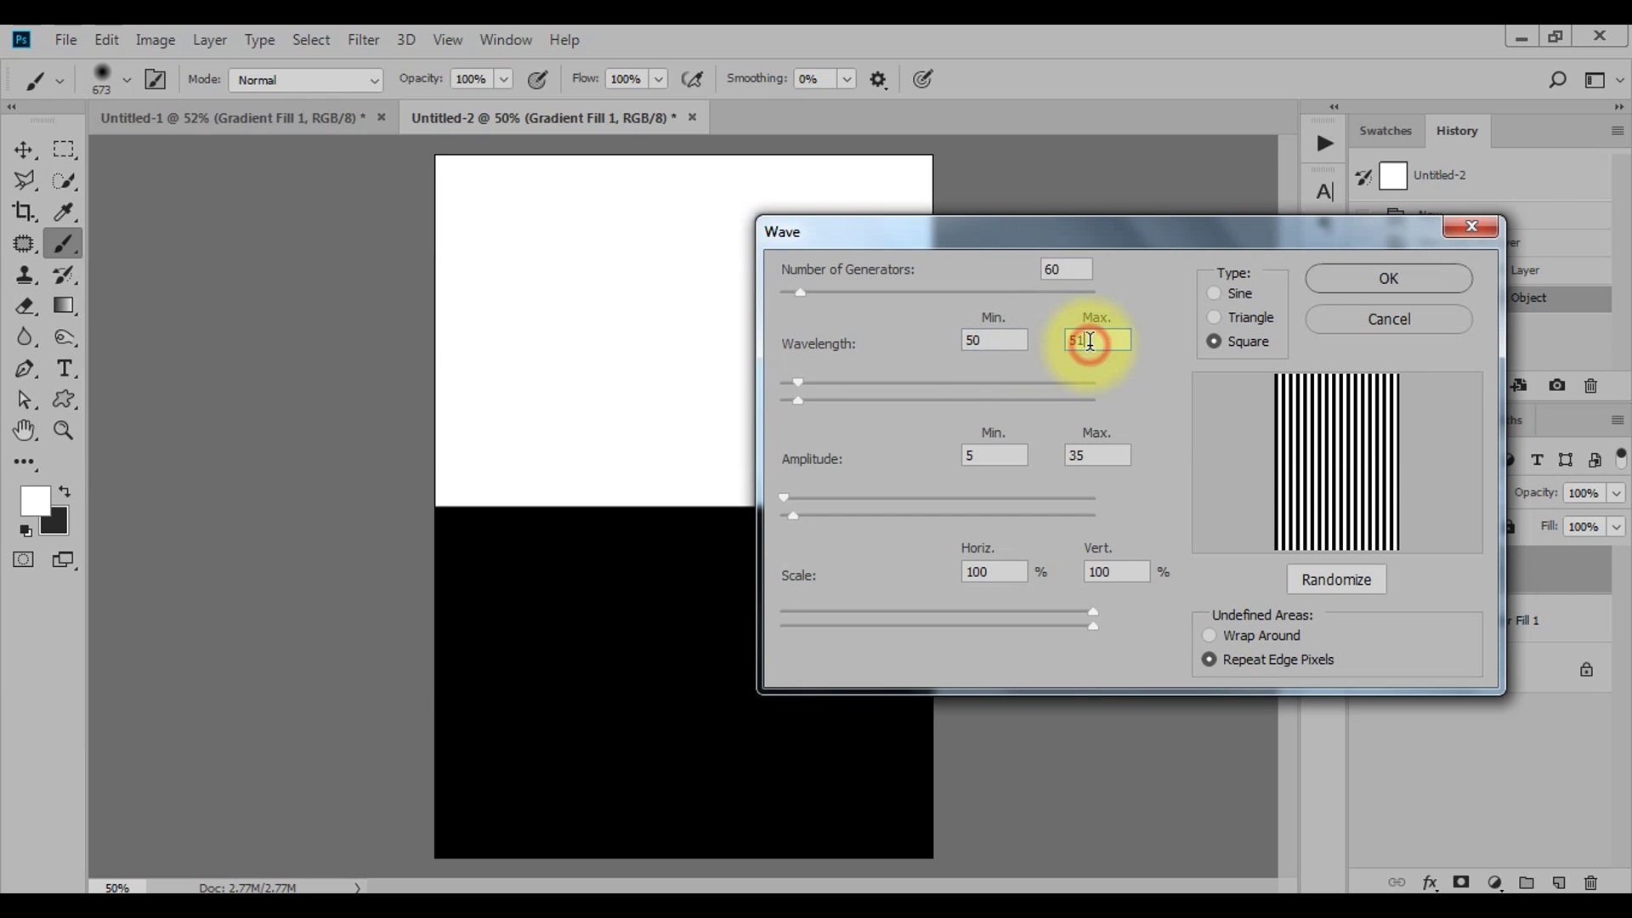
{"action": "double_click", "coordinate": [992, 341]}
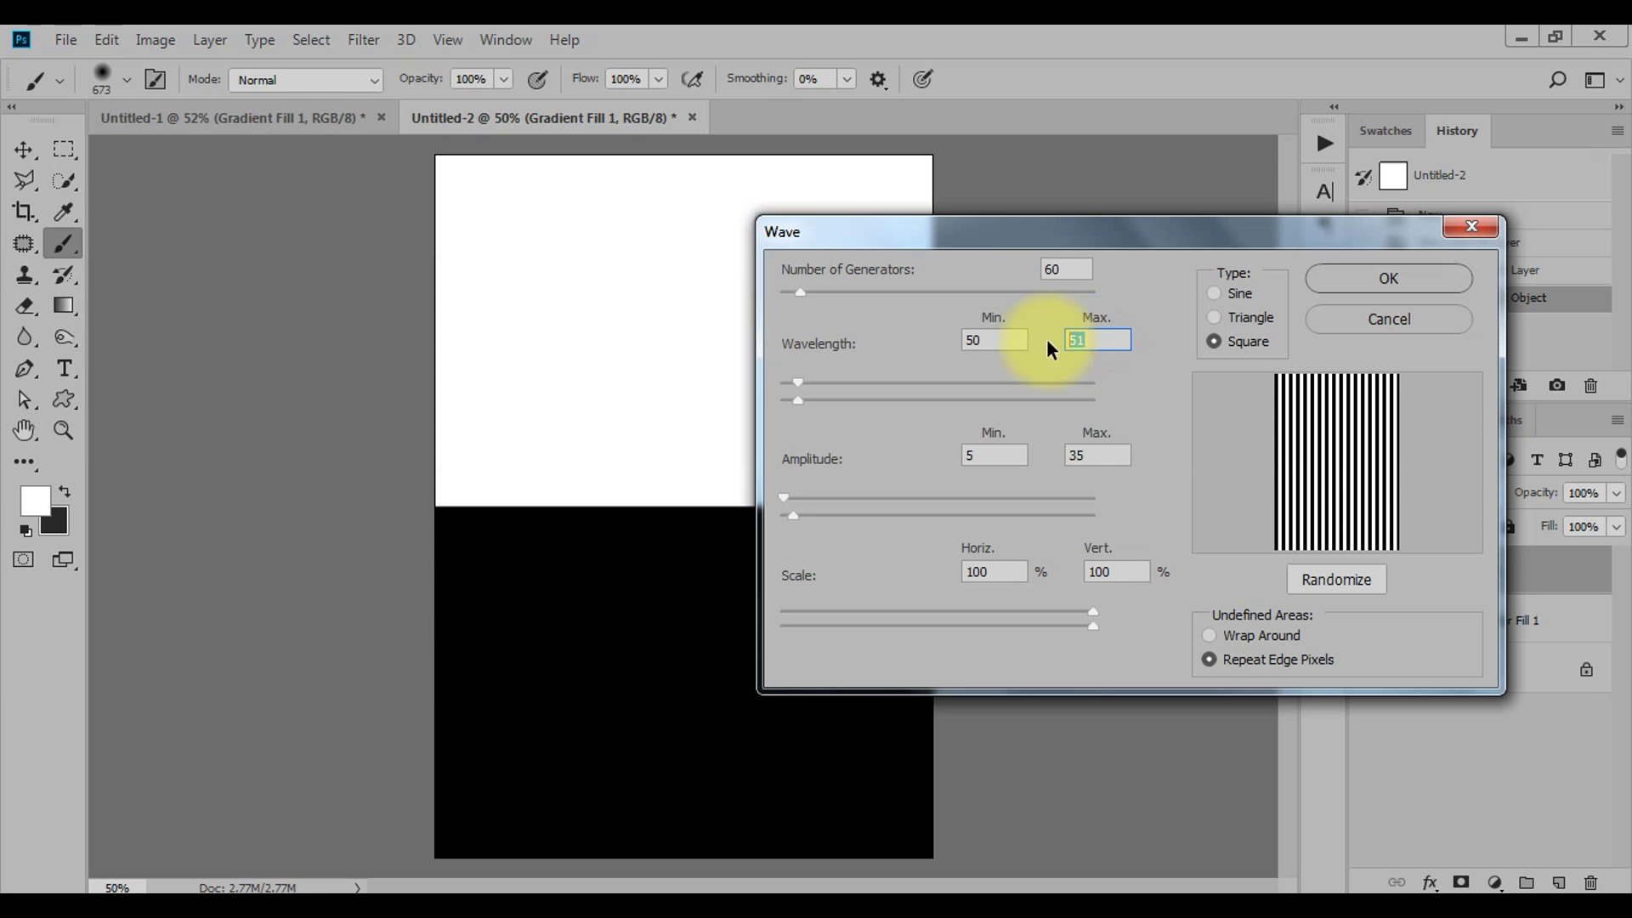
{"action": "left_click_drag", "start_coordinate": [1060, 233], "coordinate": [1124, 243]}
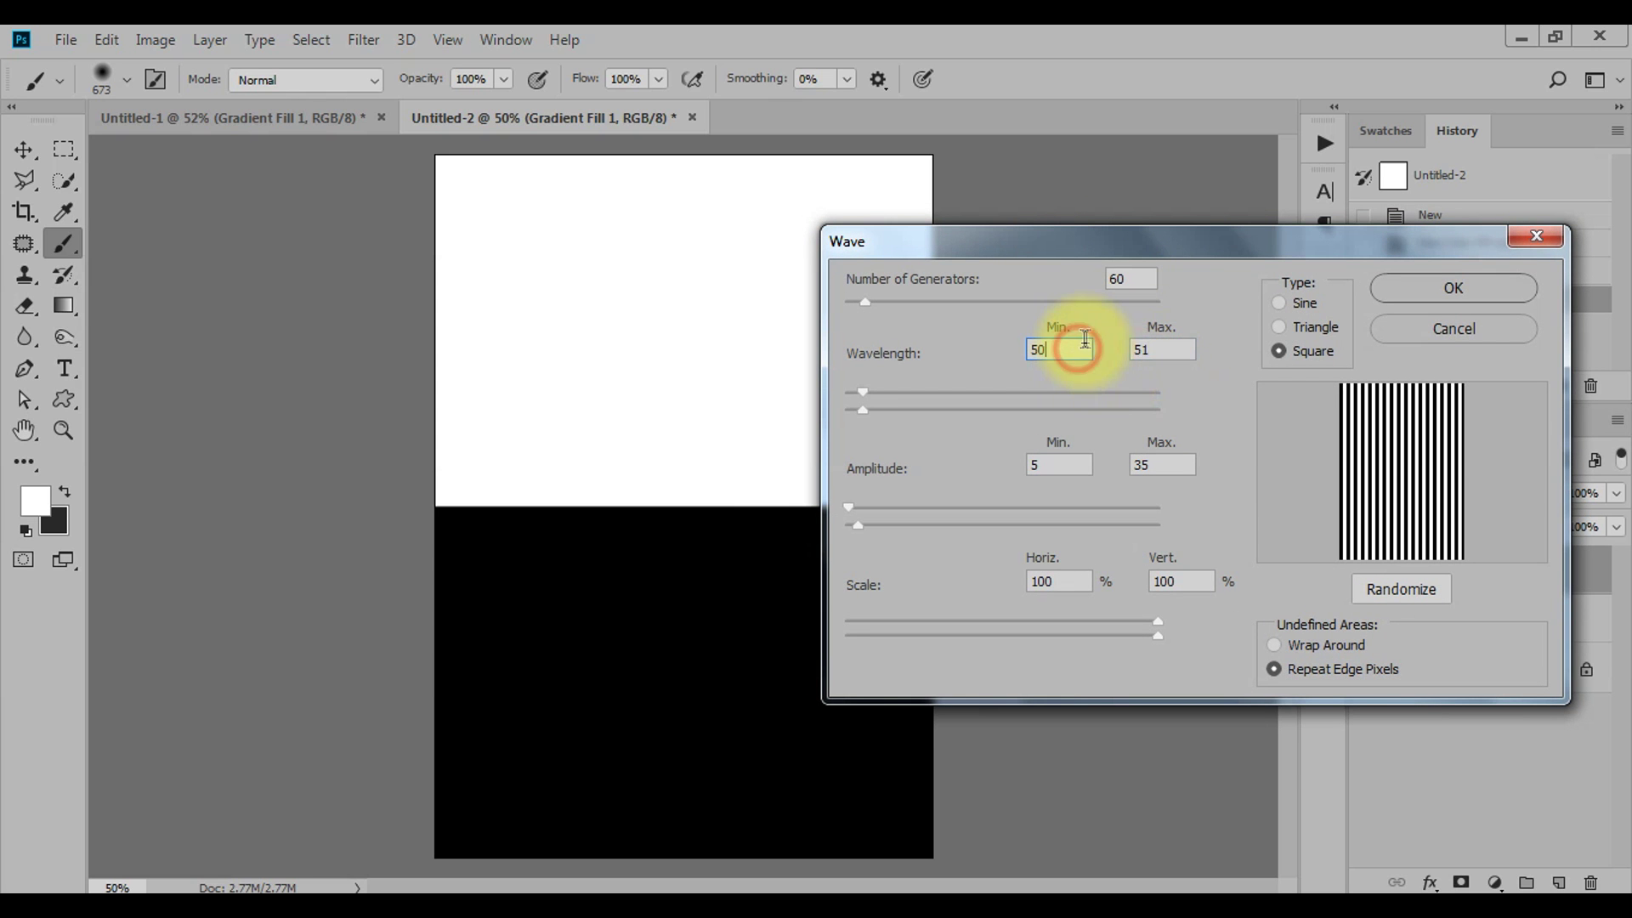
{"action": "key", "text": "Tab"}
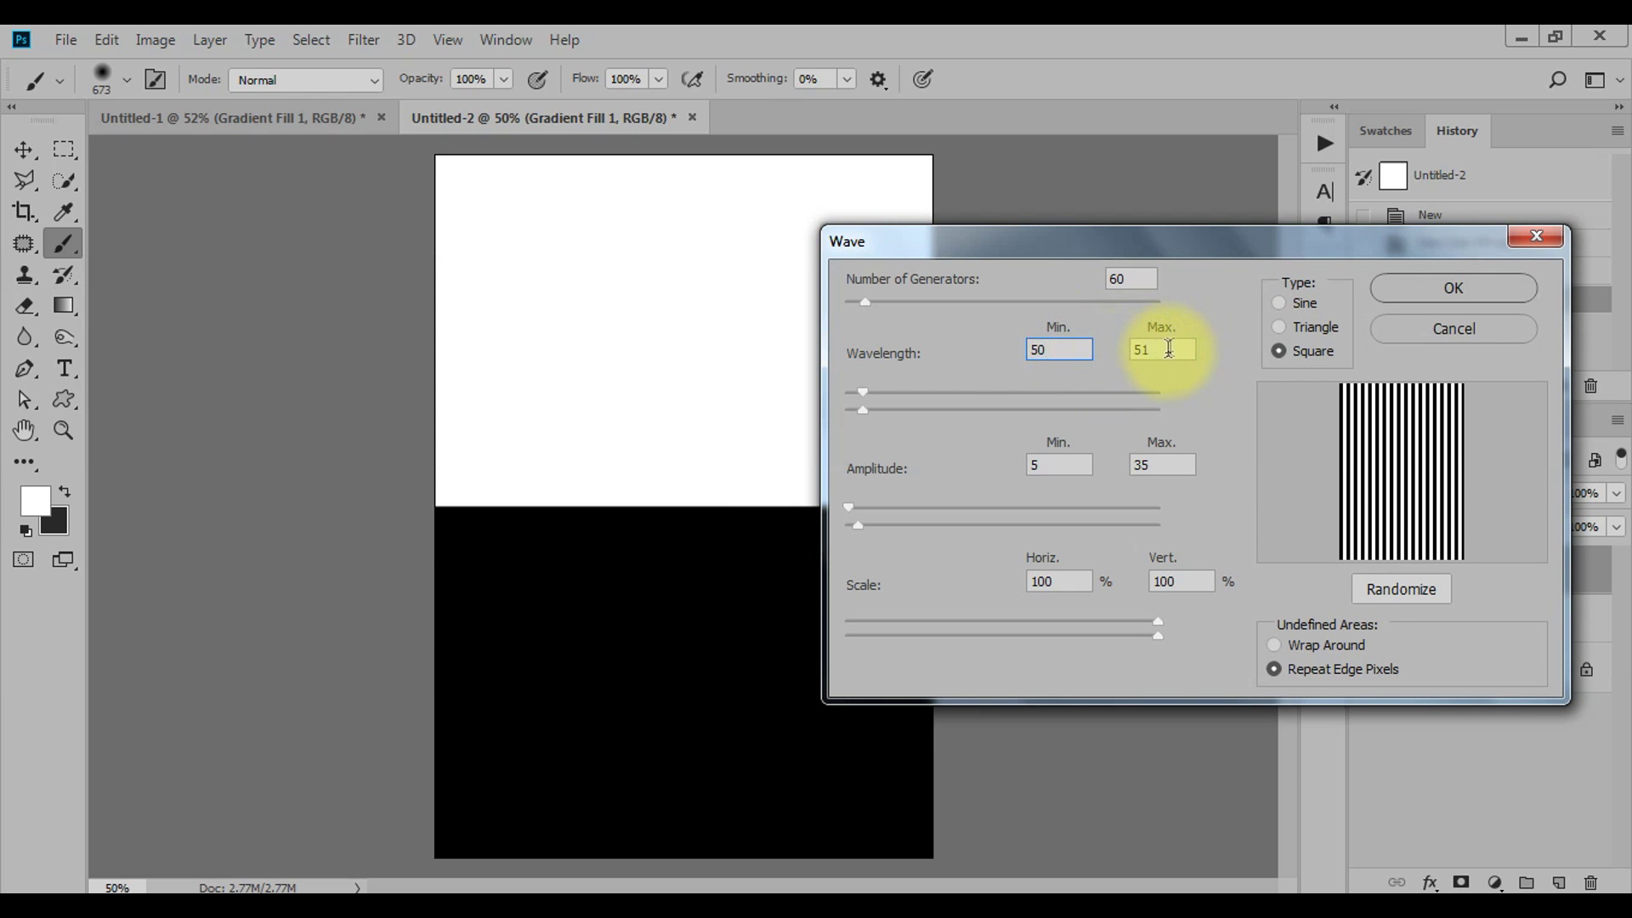
{"action": "left_click", "coordinate": [1173, 347]}
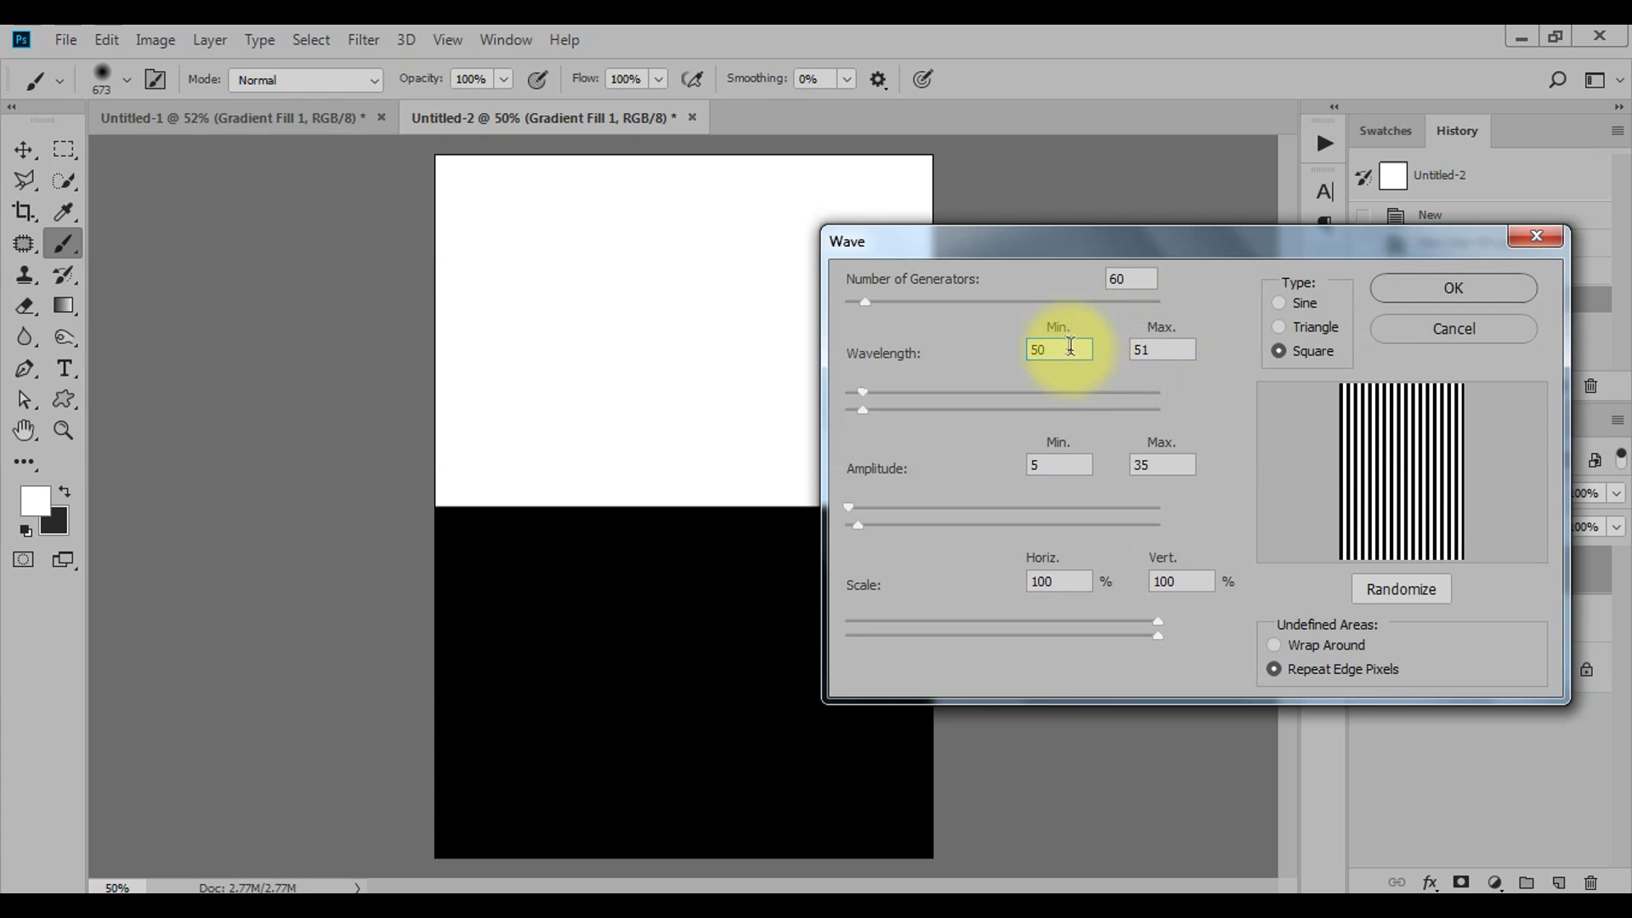
{"action": "double_click", "coordinate": [1067, 346]}
{"action": "type", "text": "20"}
{"action": "key", "text": "Tab"}
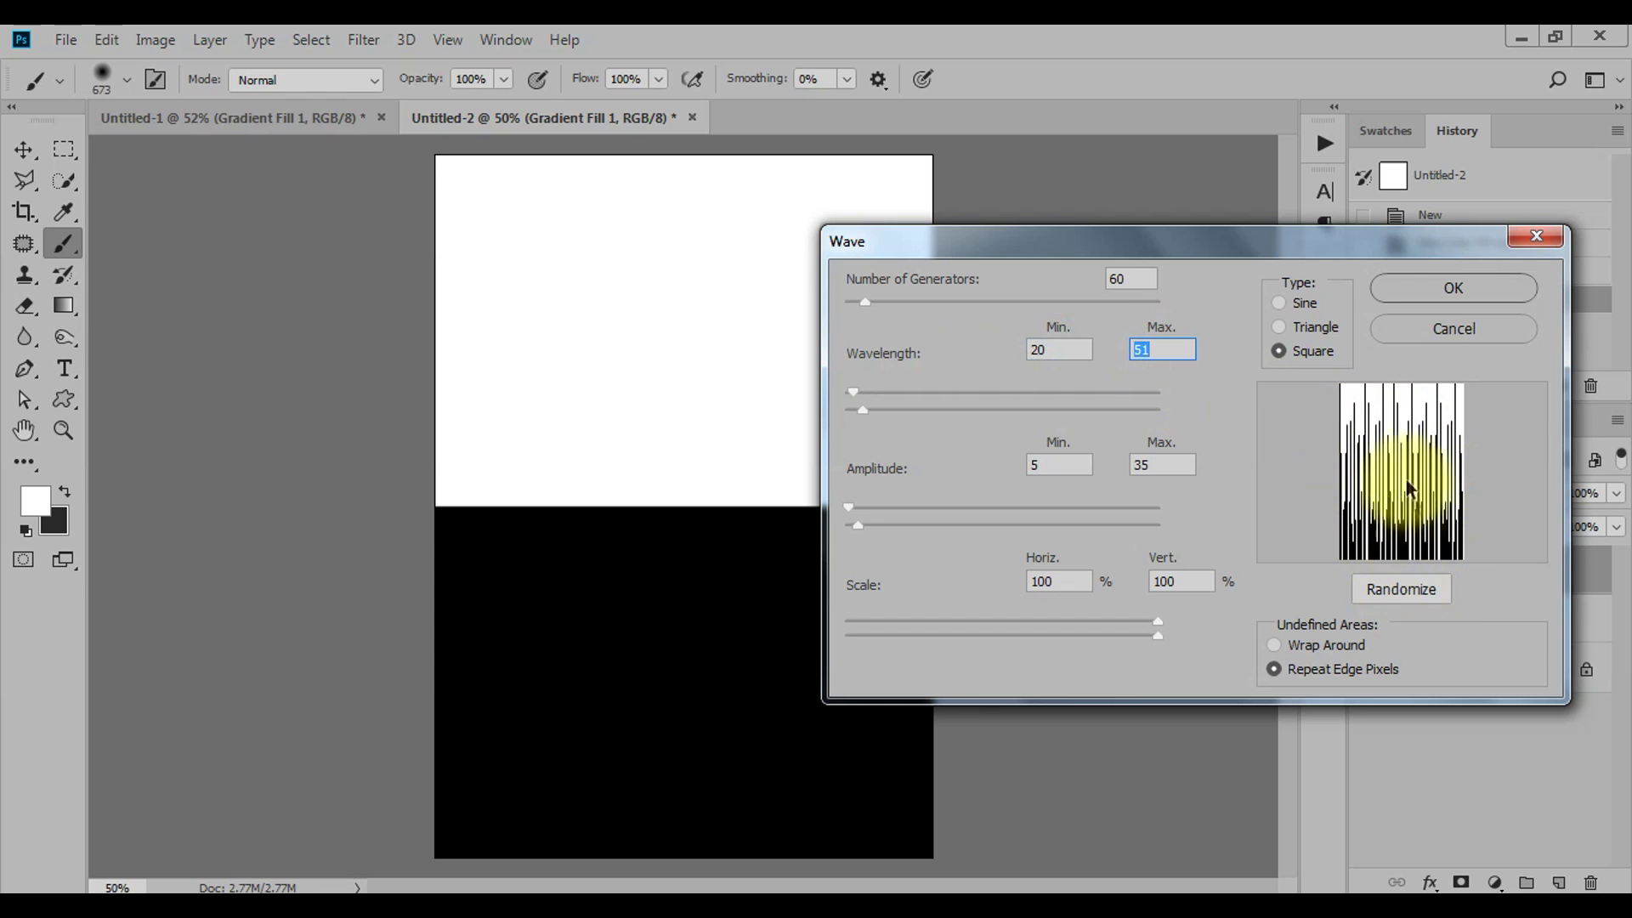
Step: Settle Wavelength Min 50, Max 51 and apply the Square Wave filter
{"action": "left_click", "coordinate": [1082, 344]}
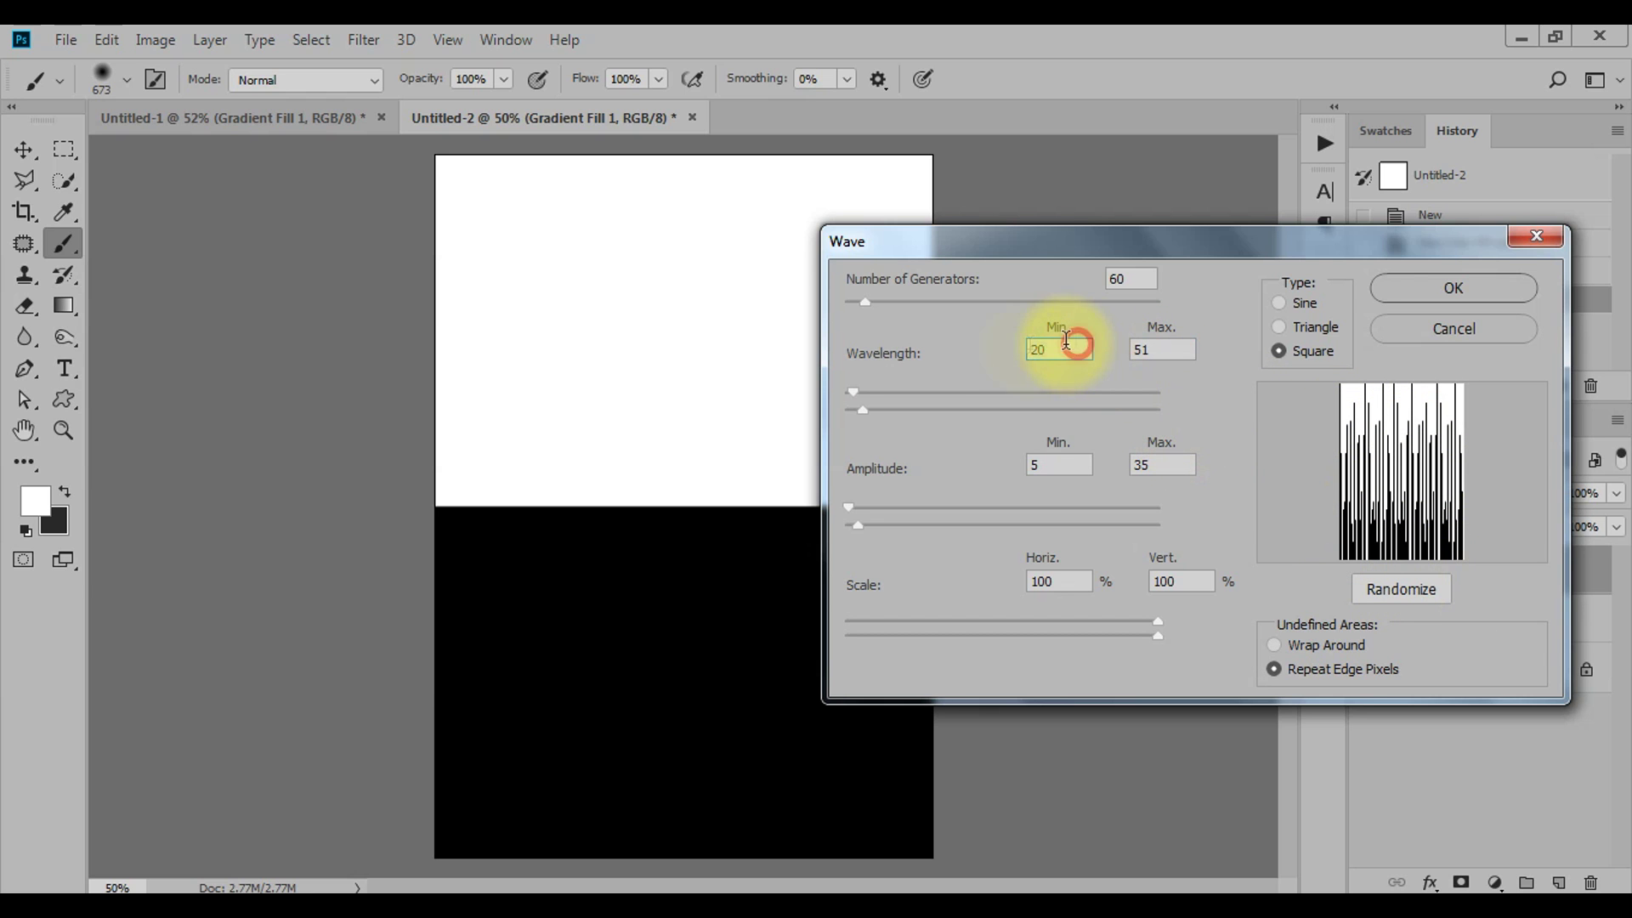
{"action": "left_click_drag", "start_coordinate": [1067, 340], "coordinate": [982, 361]}
{"action": "type", "text": "0"}
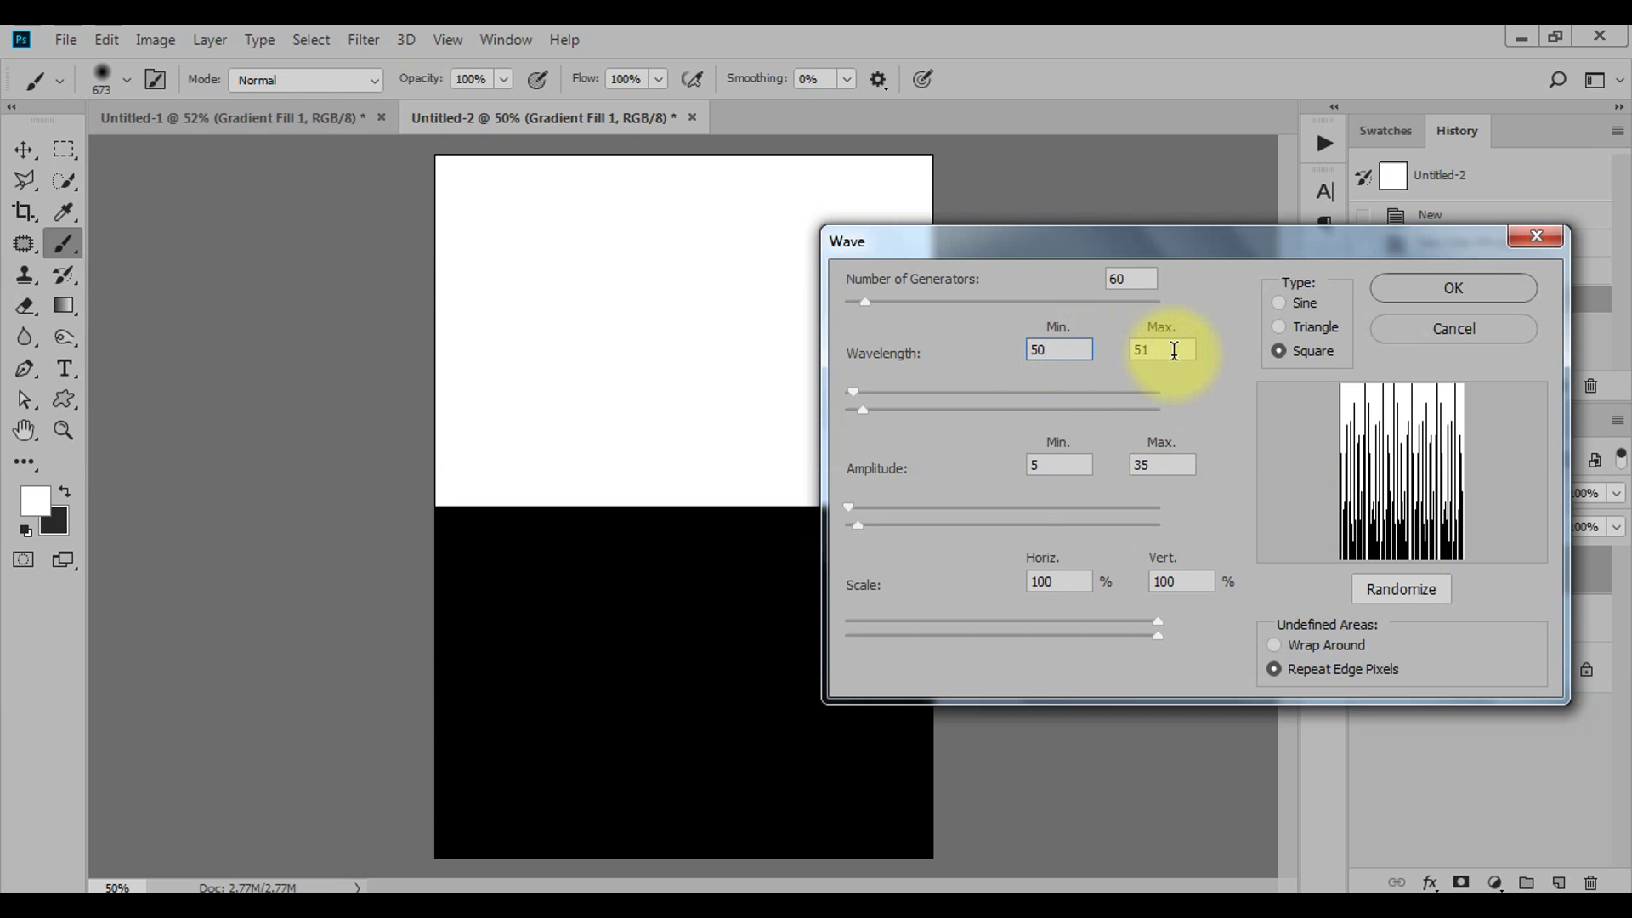
{"action": "left_click", "coordinate": [1174, 350]}
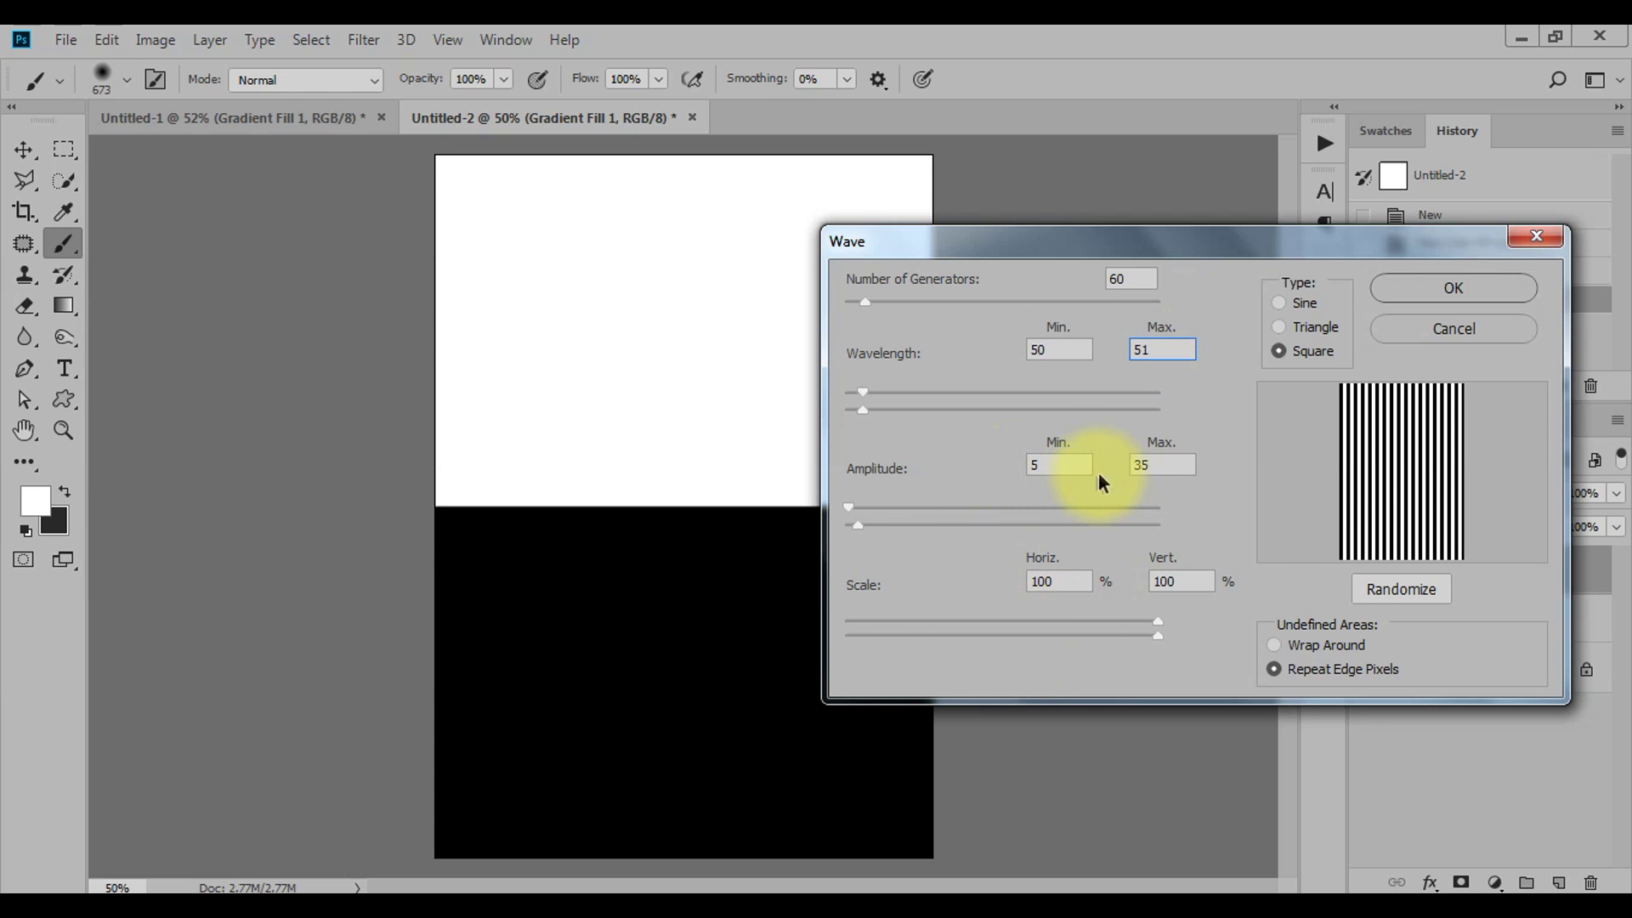
{"action": "left_click_drag", "start_coordinate": [1487, 249], "coordinate": [1431, 245]}
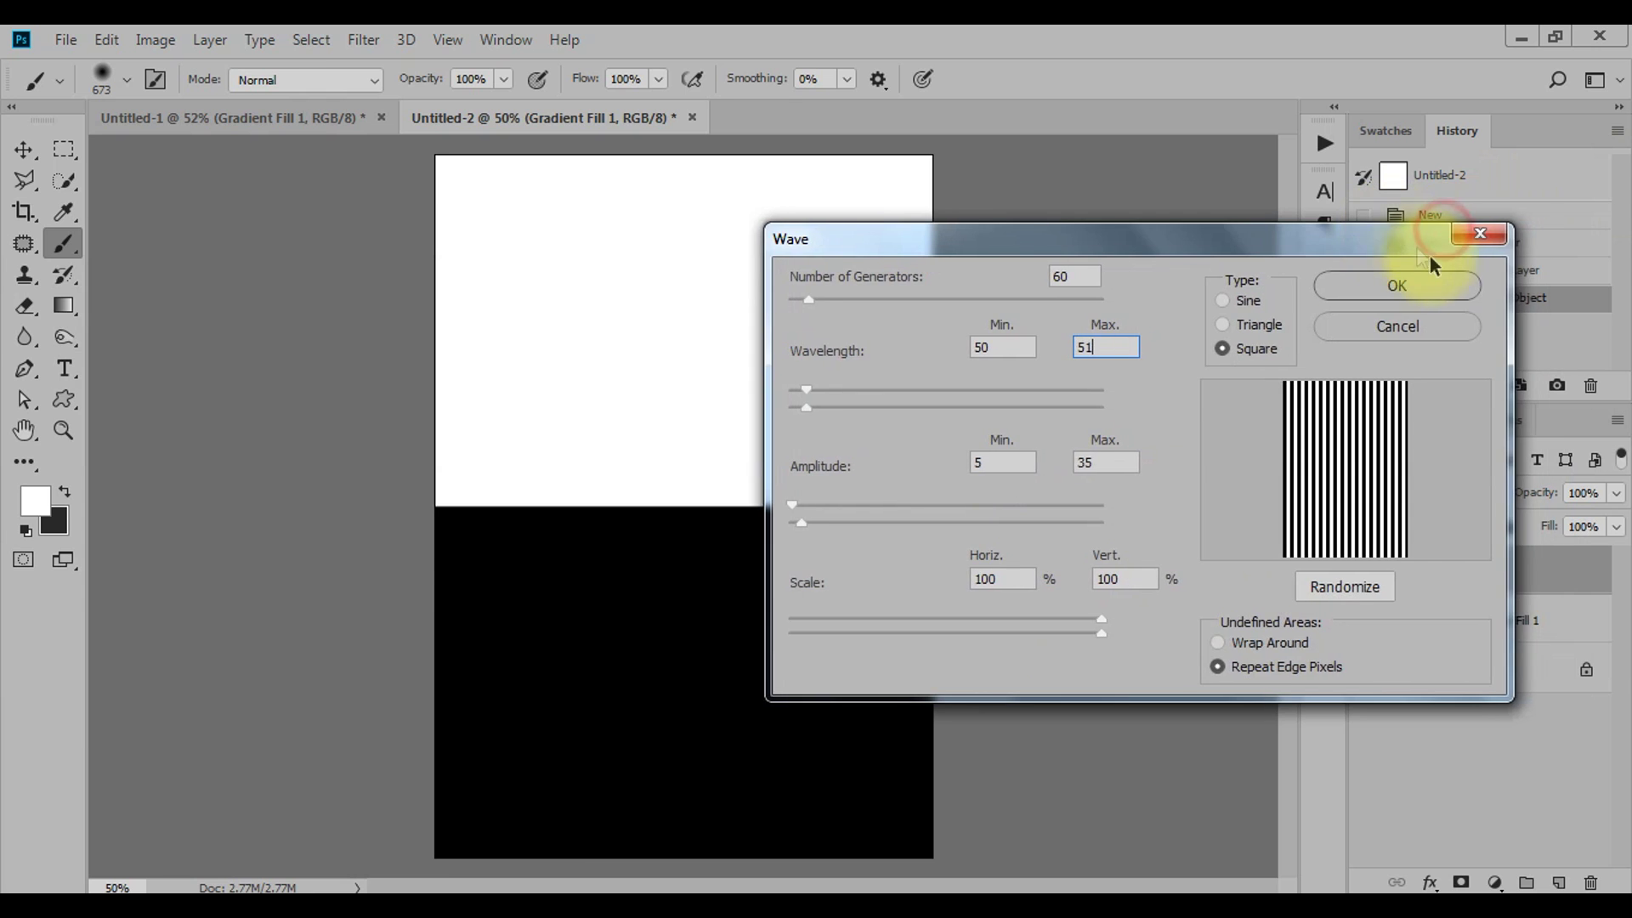
{"action": "left_click", "coordinate": [1425, 287]}
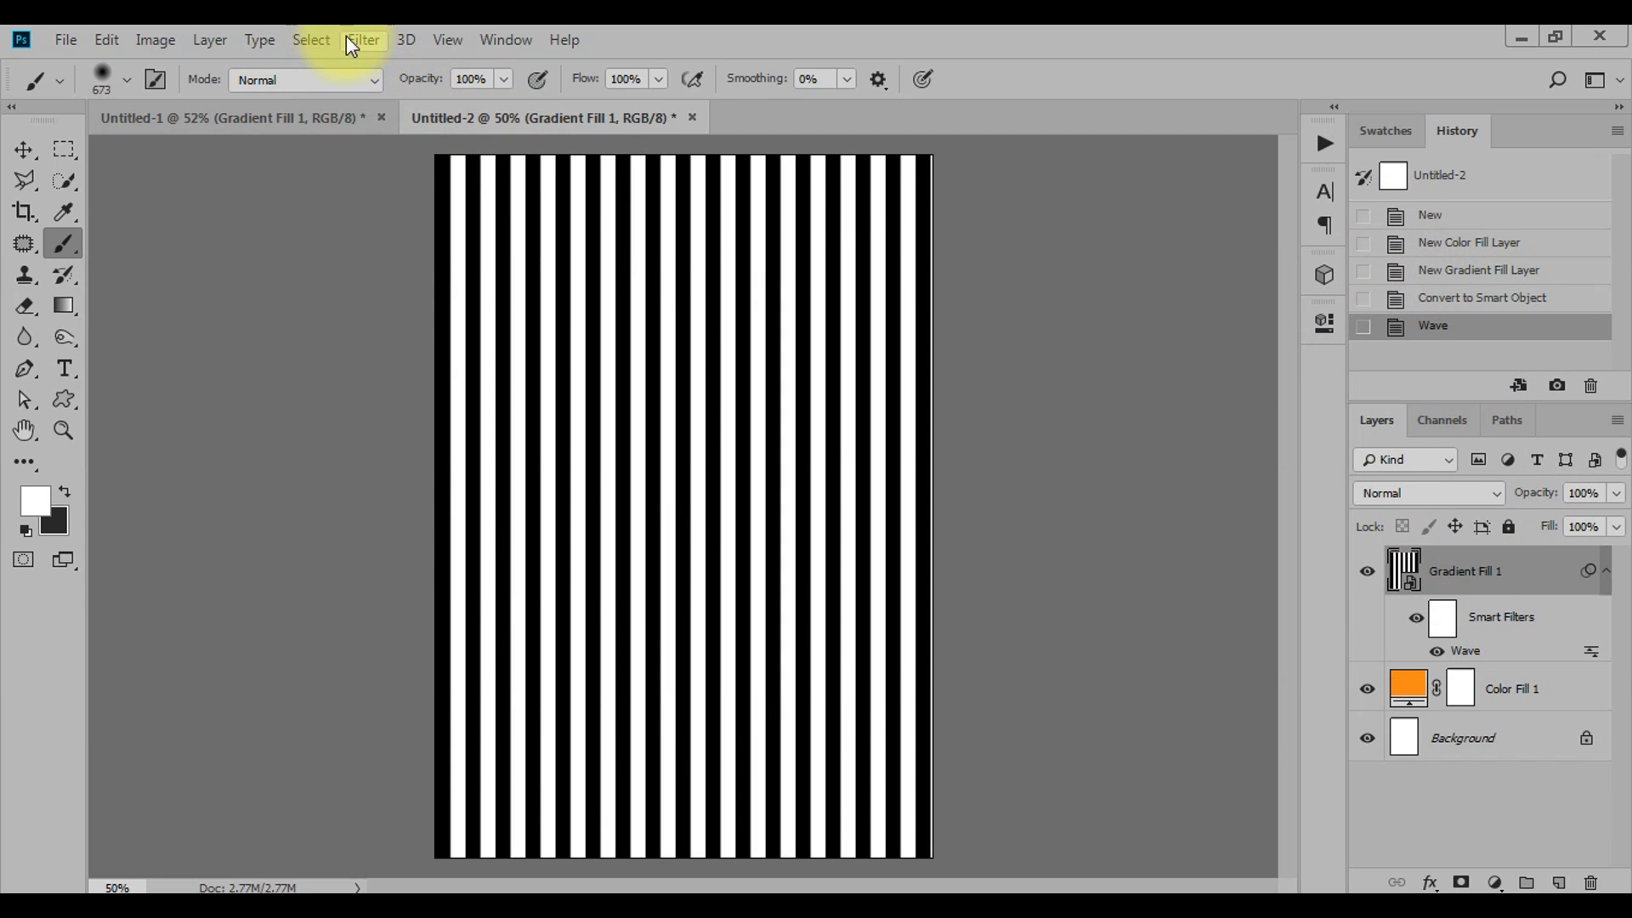
Step: Apply a Rectangular to Polar Coordinates filter to the striped smart object
{"action": "left_click", "coordinate": [347, 38]}
{"action": "mouse_move", "coordinate": [385, 357]}
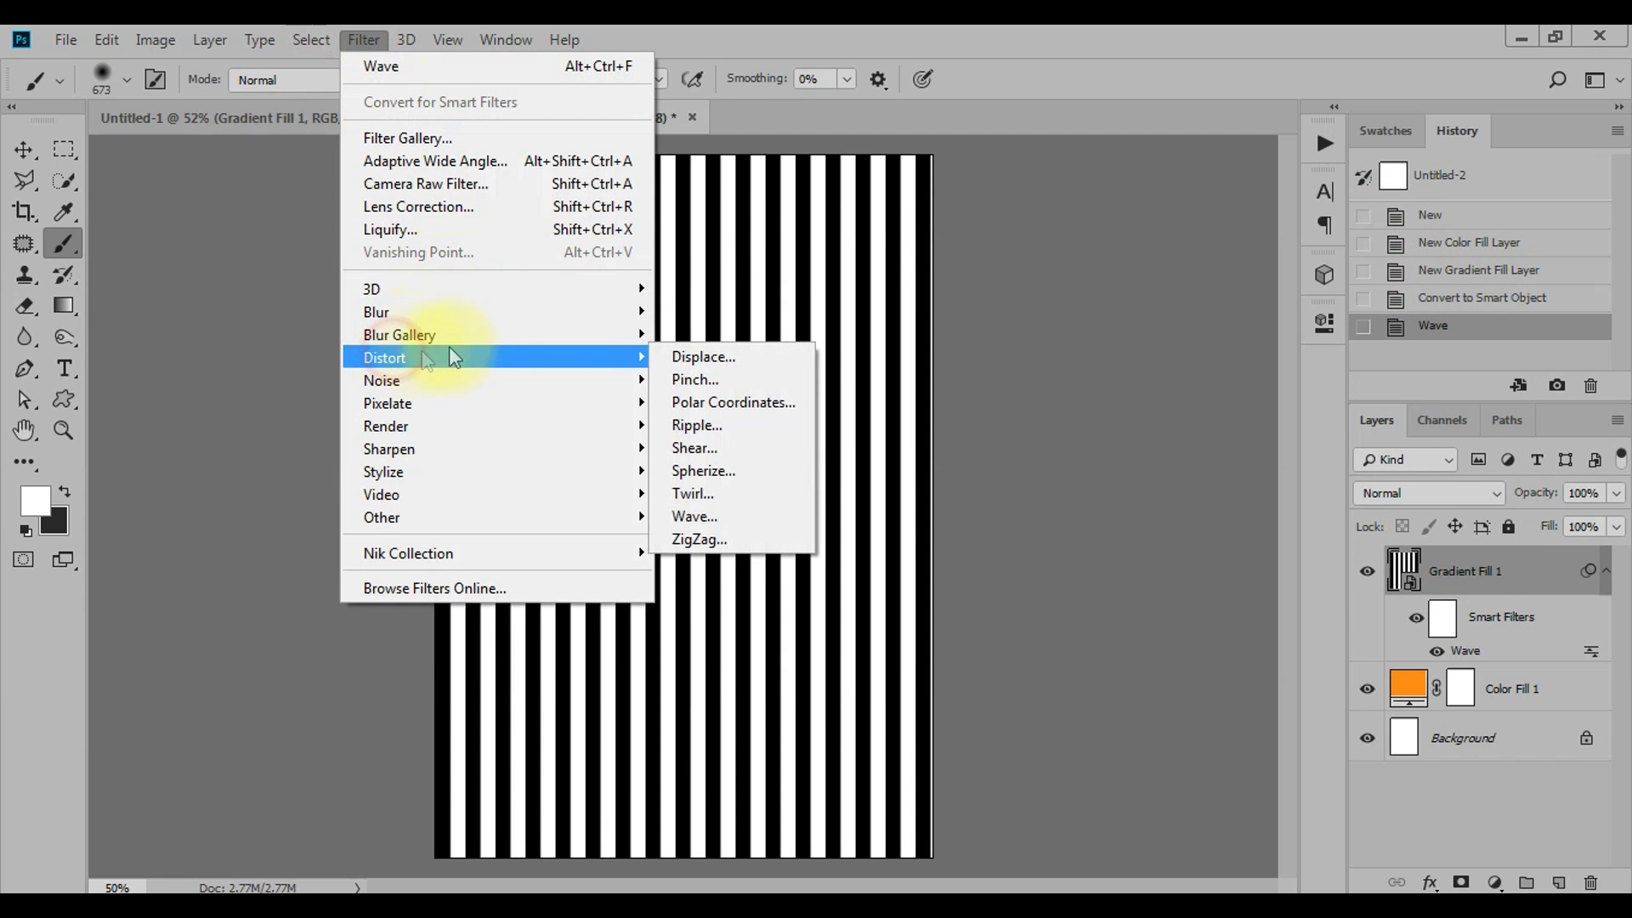
{"action": "left_click", "coordinate": [759, 406]}
{"action": "left_click", "coordinate": [1122, 268]}
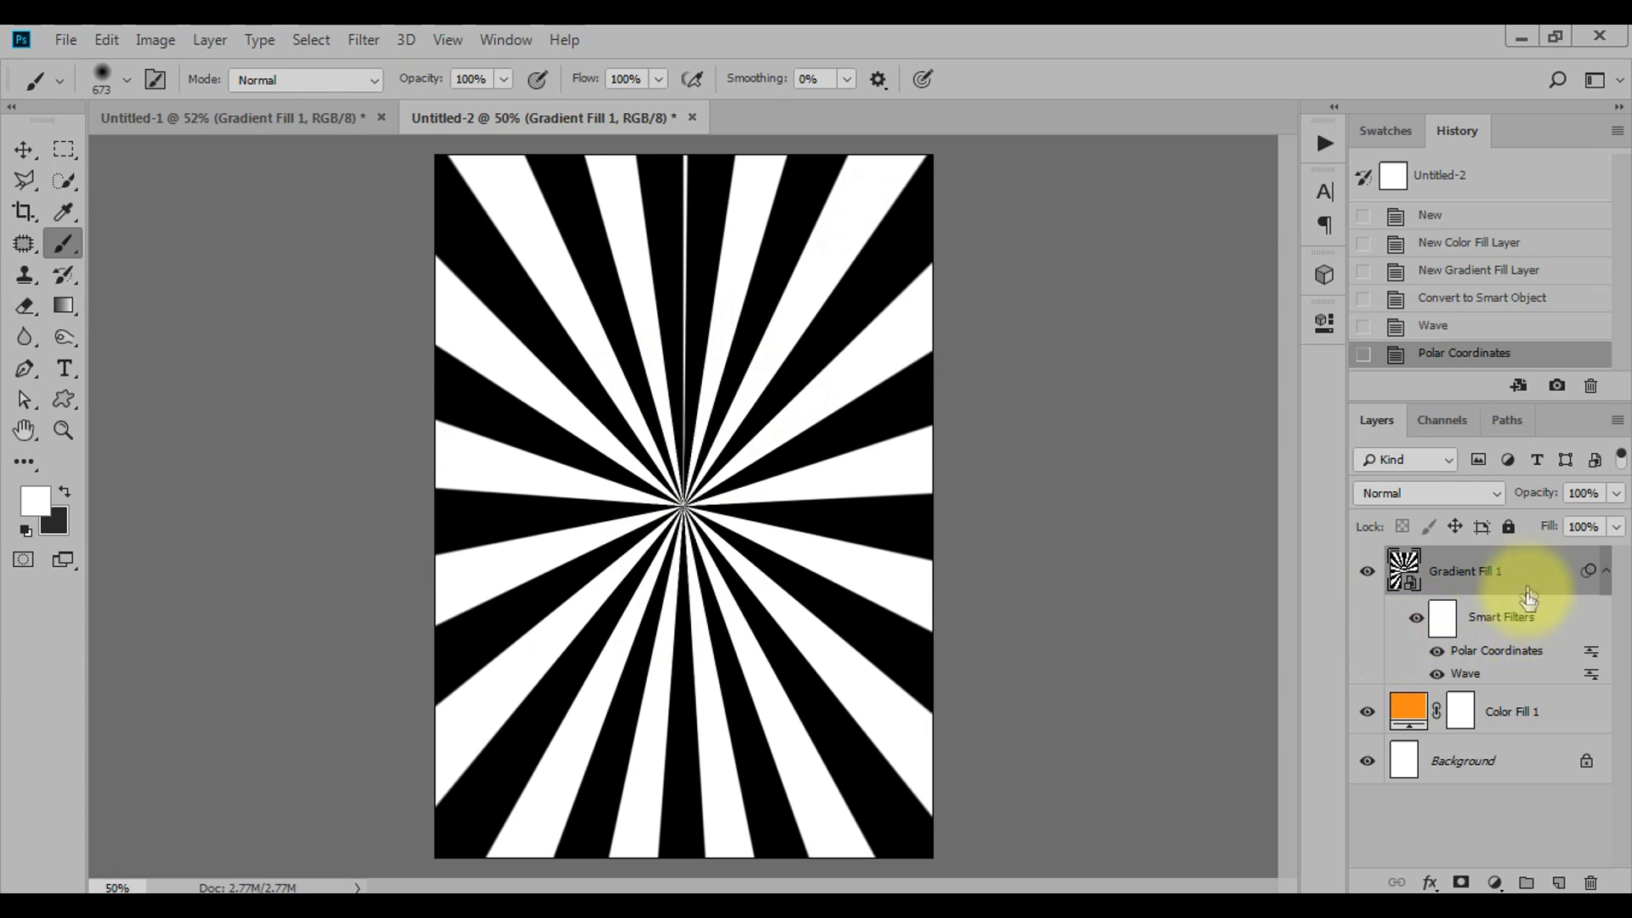
Step: Re-edit the Wave smart filter to Wavelength Min 39, Max 40
{"action": "double_click", "coordinate": [1479, 675]}
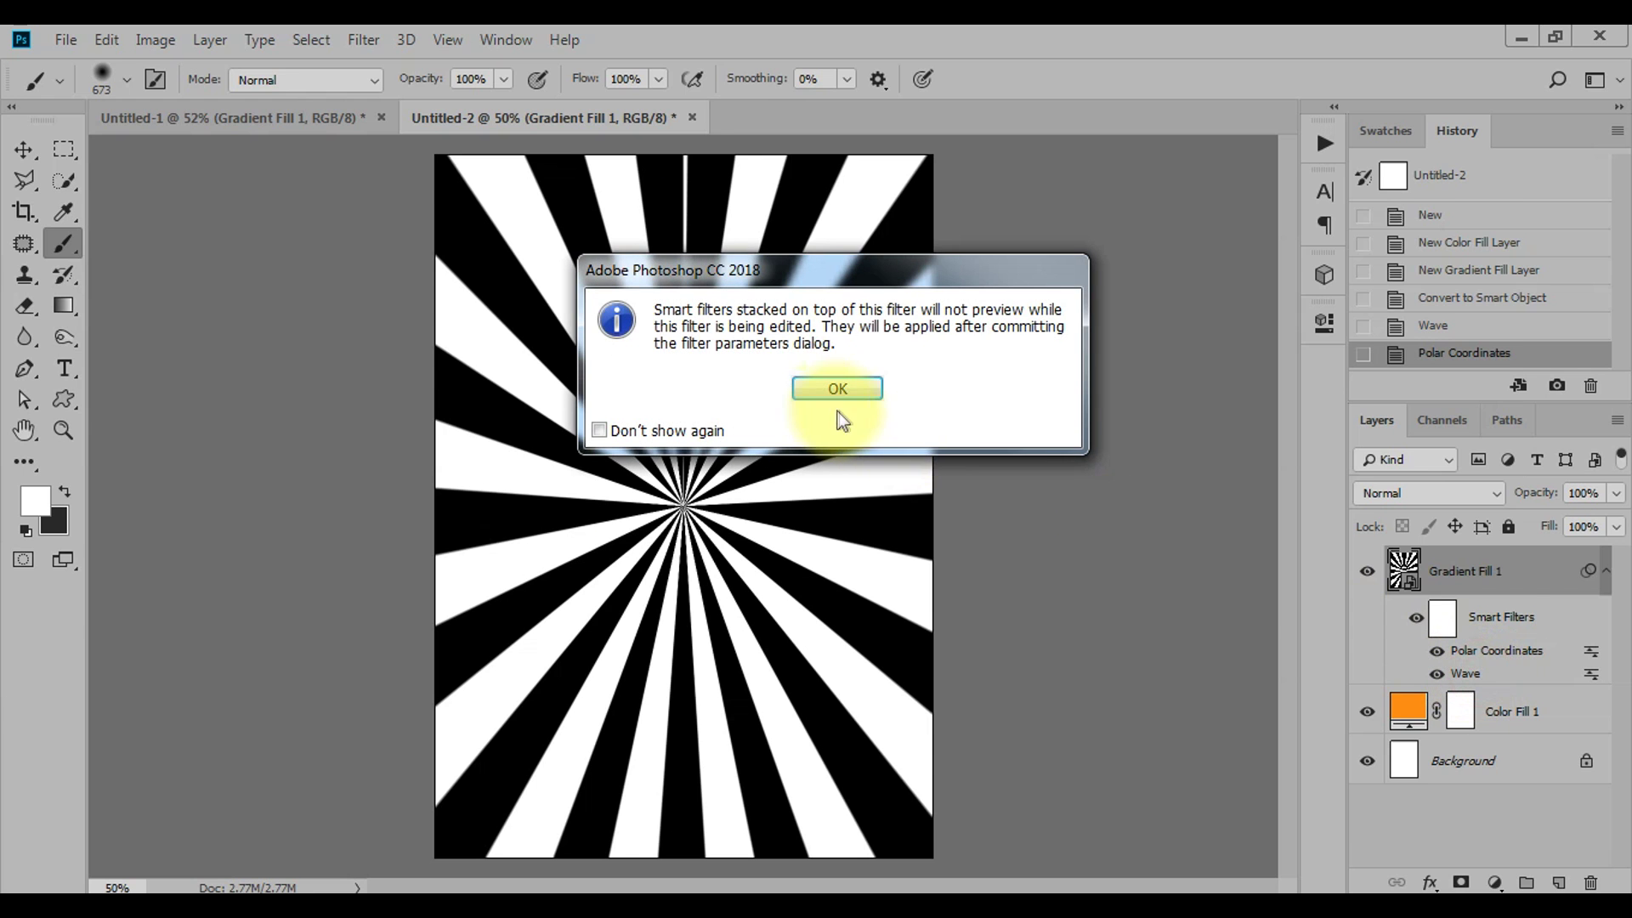
{"action": "left_click", "coordinate": [839, 391]}
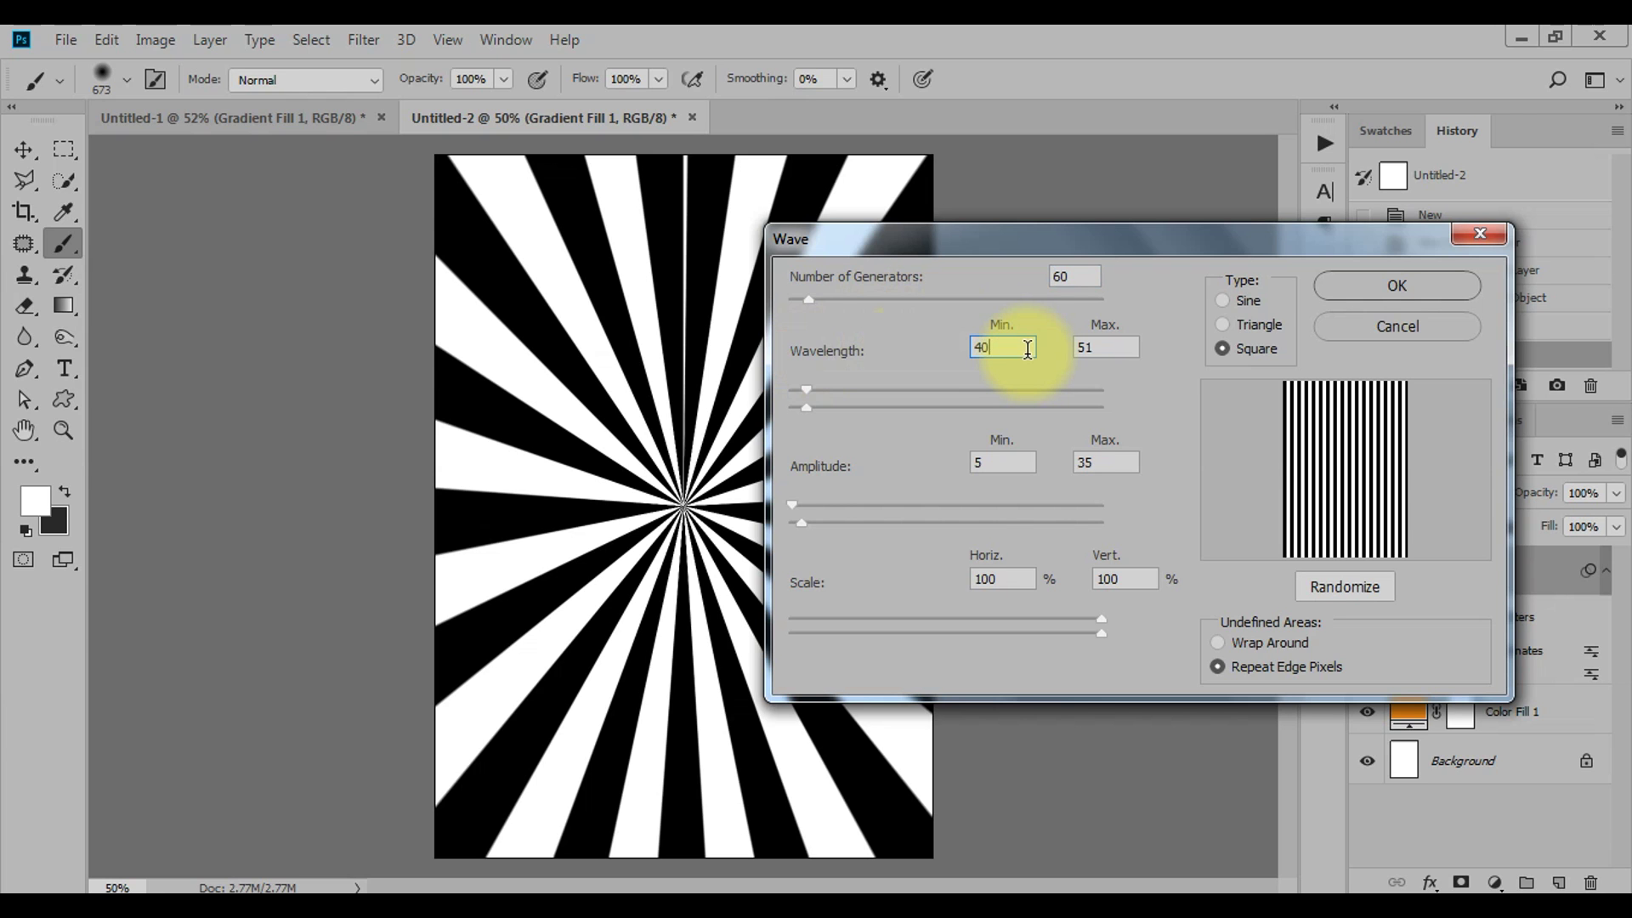
{"action": "left_click", "coordinate": [1125, 346]}
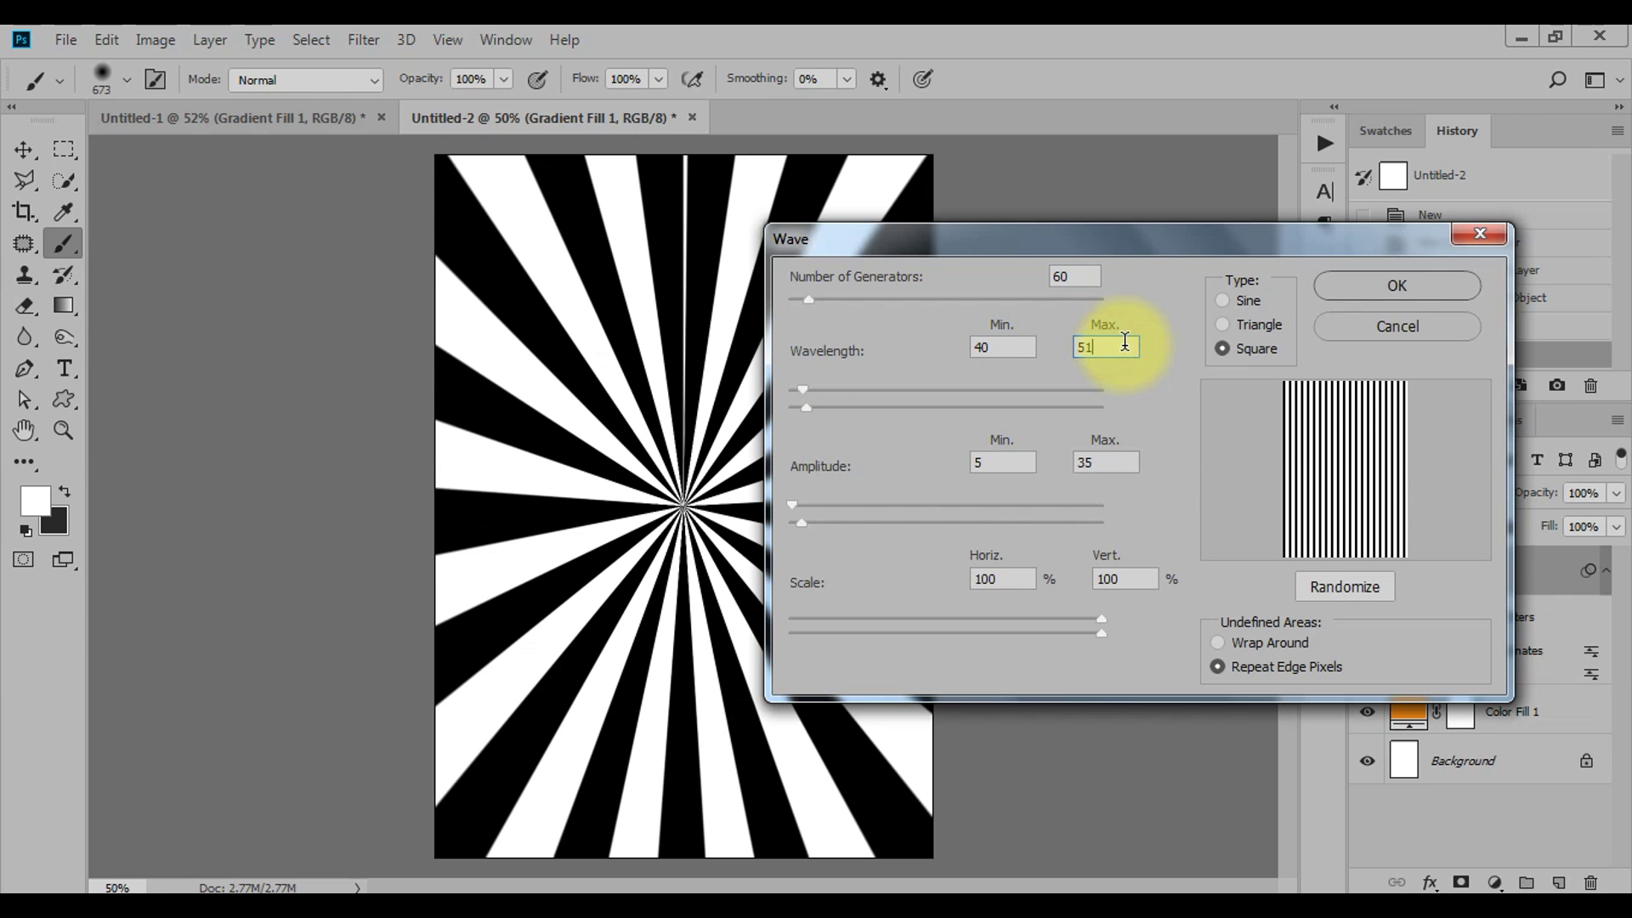
{"action": "type", "text": "40"}
{"action": "left_click", "coordinate": [1036, 350]}
{"action": "left_click_drag", "start_coordinate": [1181, 242], "coordinate": [1141, 250]}
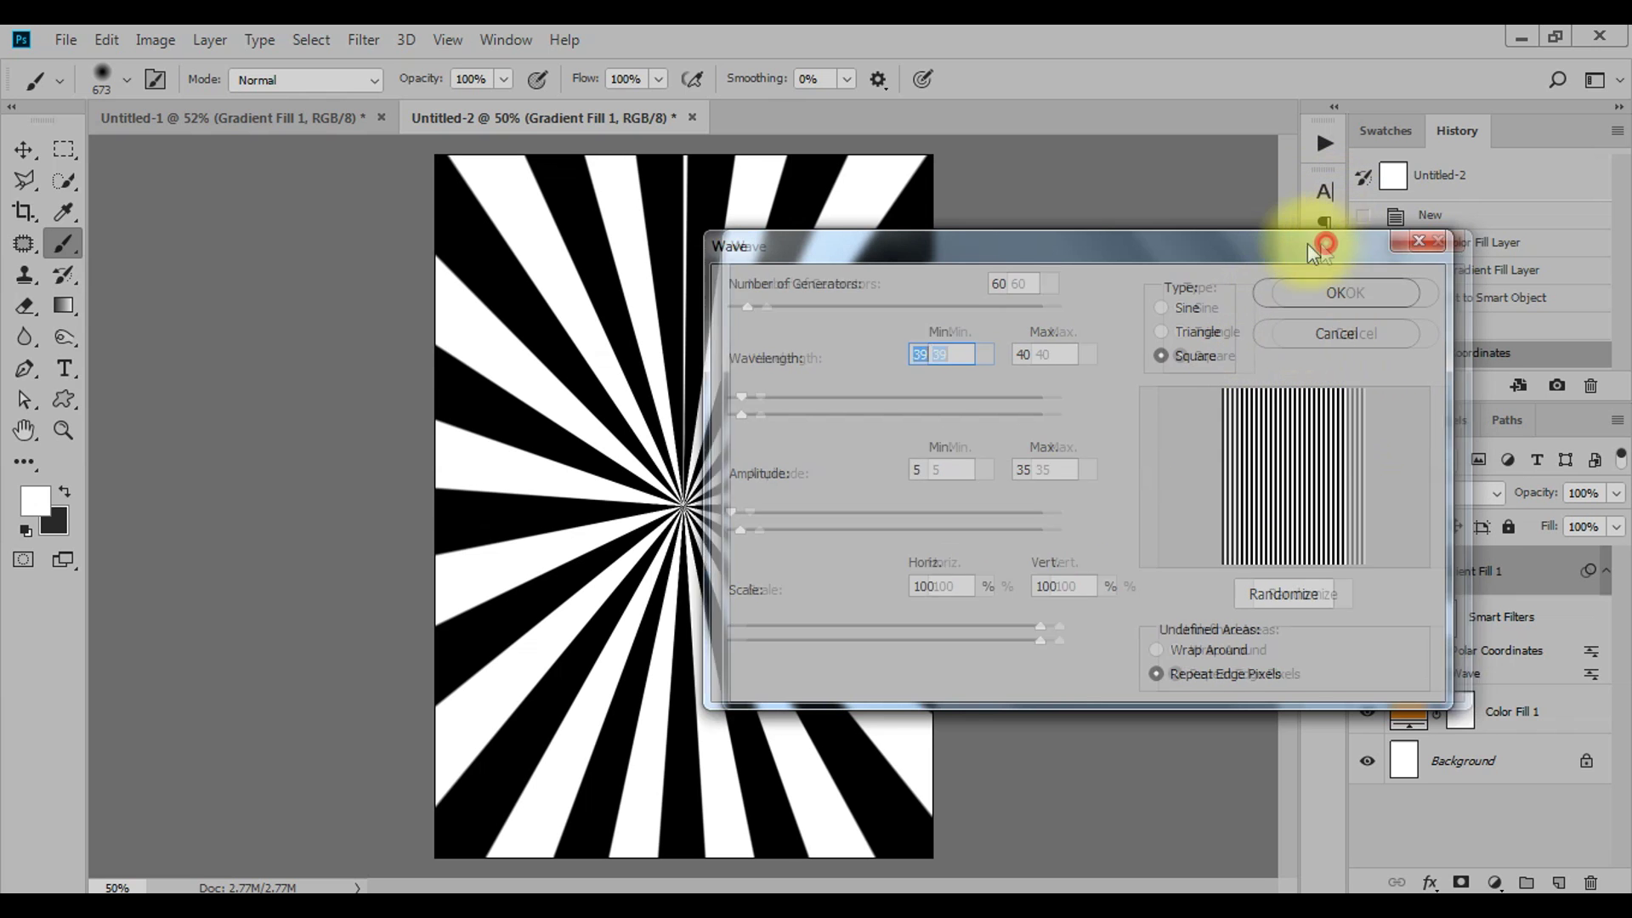
{"action": "left_click_drag", "start_coordinate": [1321, 244], "coordinate": [1263, 238]}
{"action": "left_click", "coordinate": [1282, 289]}
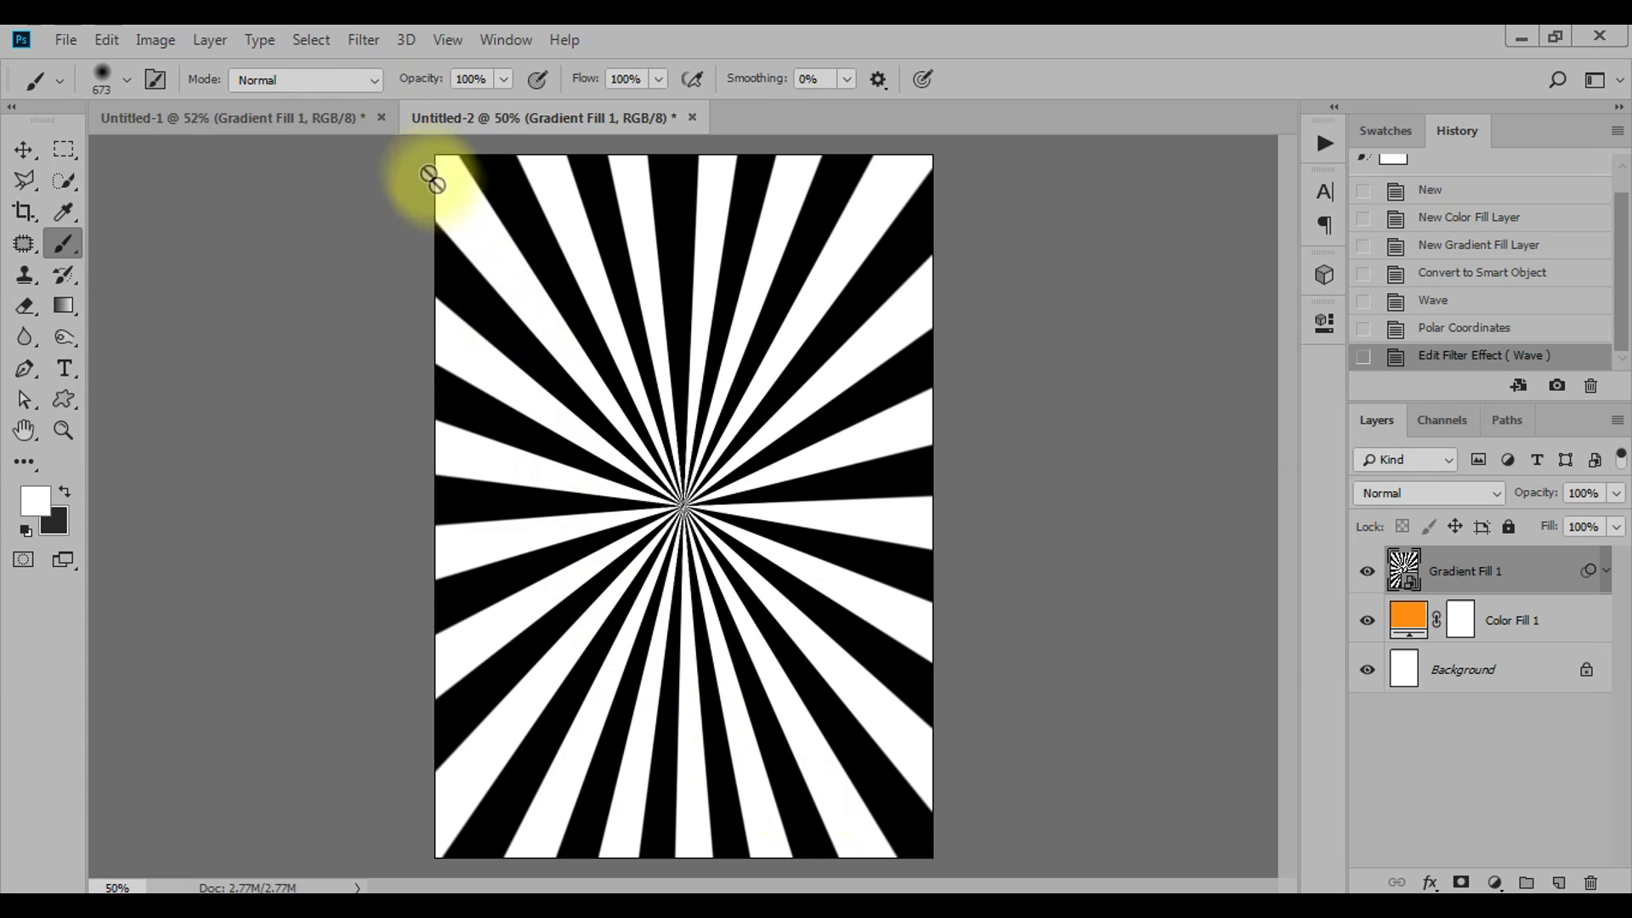
Step: Select the white rays using Color Range at Fuzziness 107
{"action": "left_click", "coordinate": [308, 39]}
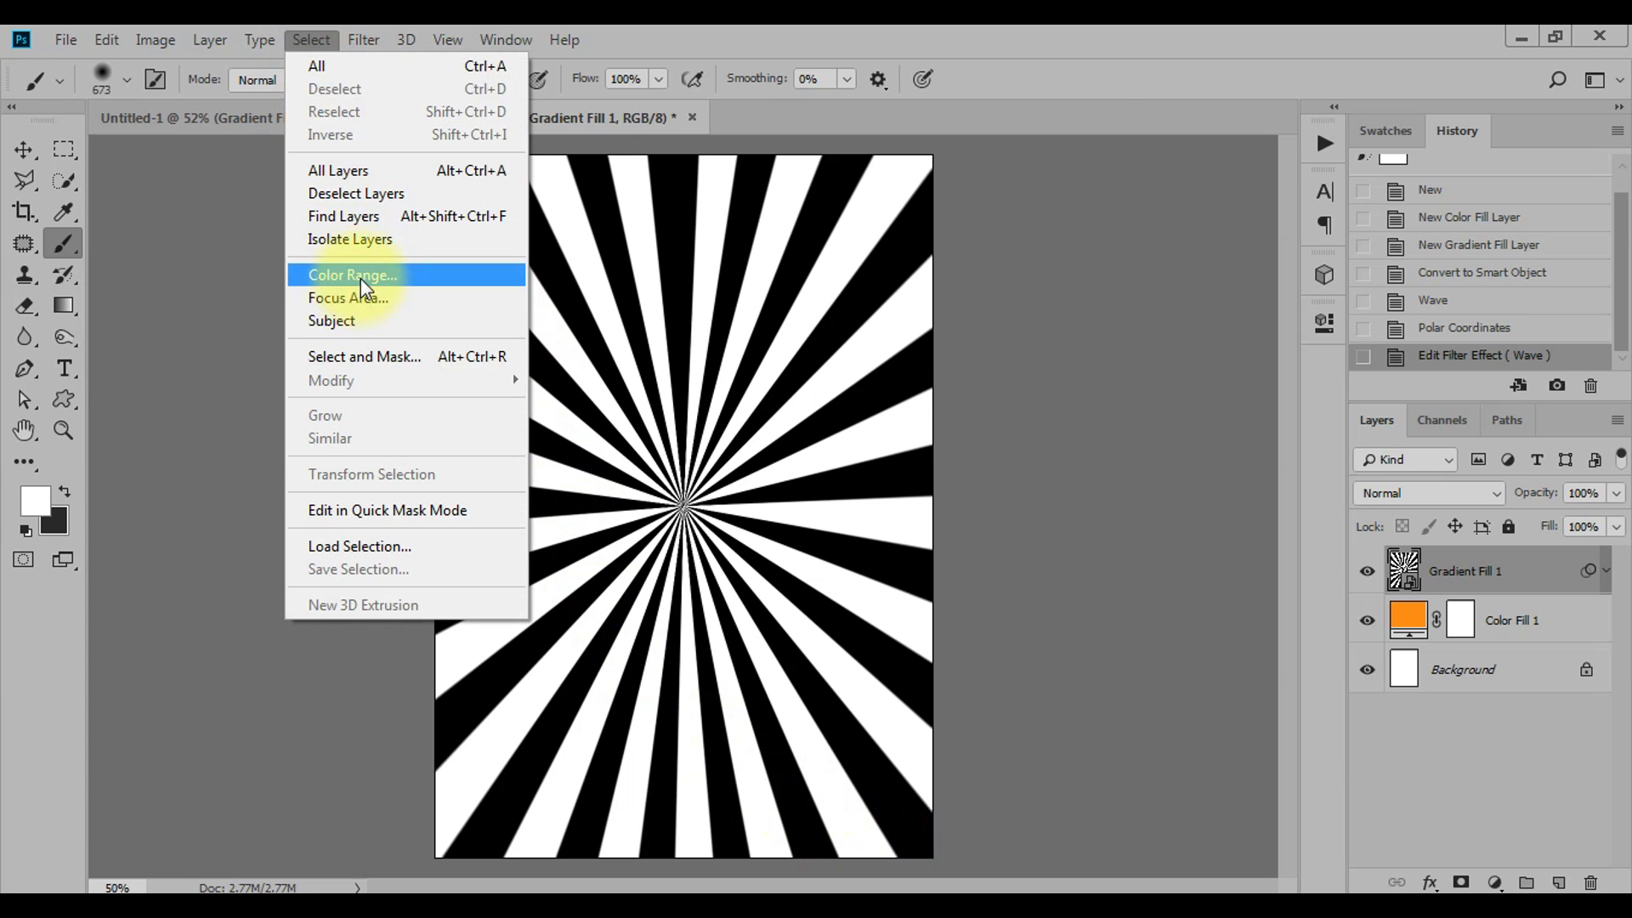
{"action": "left_click", "coordinate": [360, 278]}
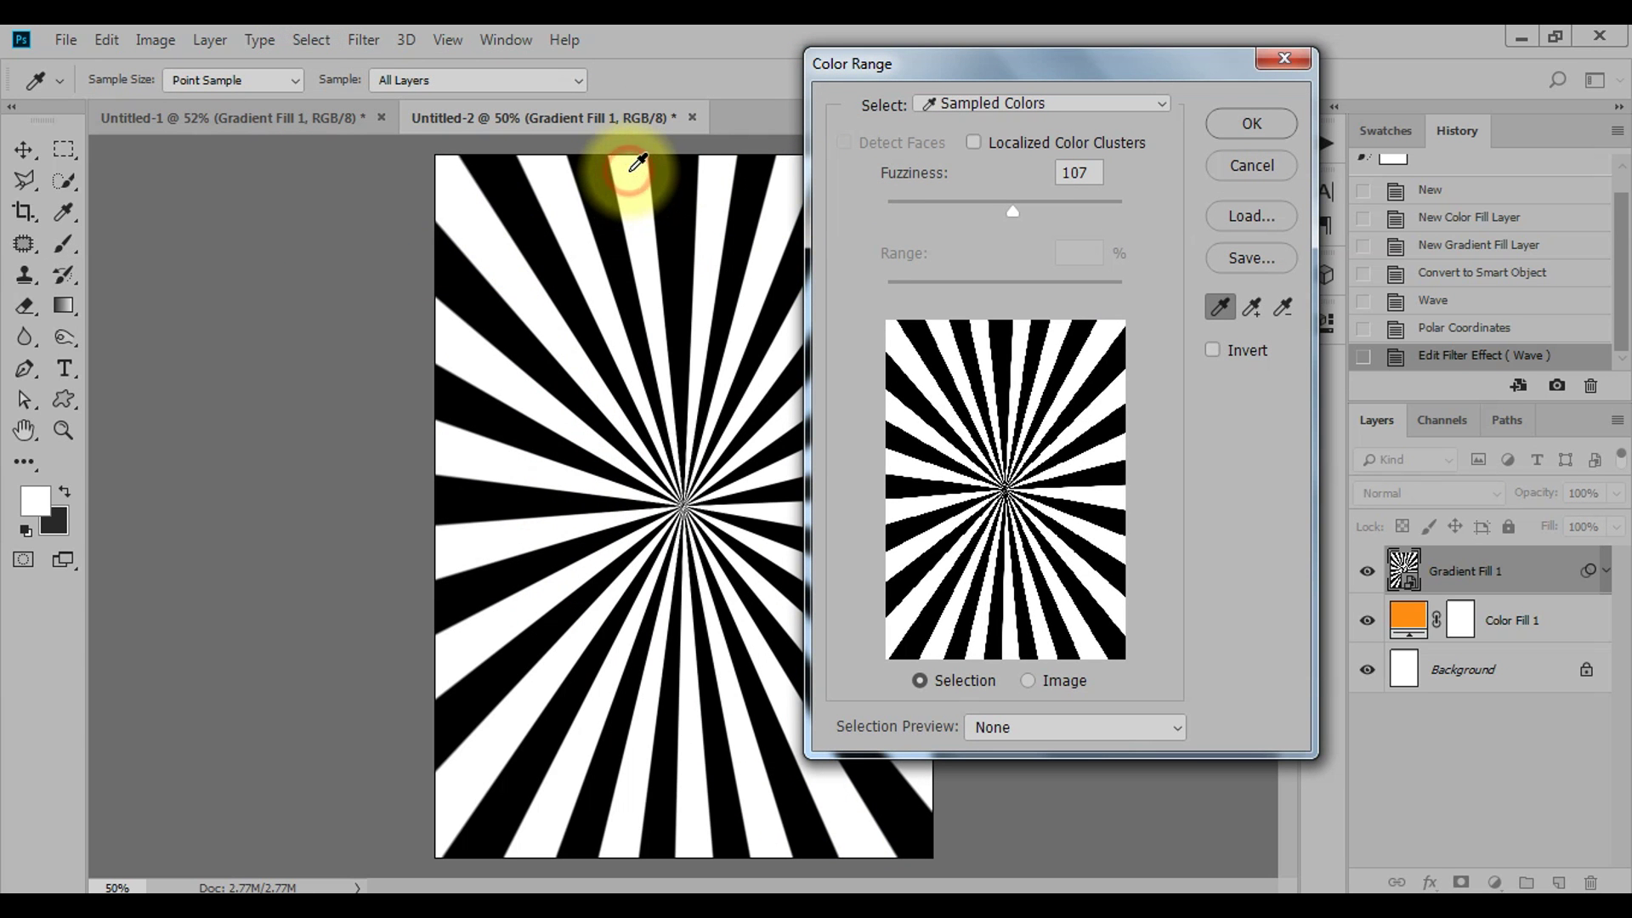
{"action": "left_click_drag", "start_coordinate": [1092, 170], "coordinate": [1026, 165]}
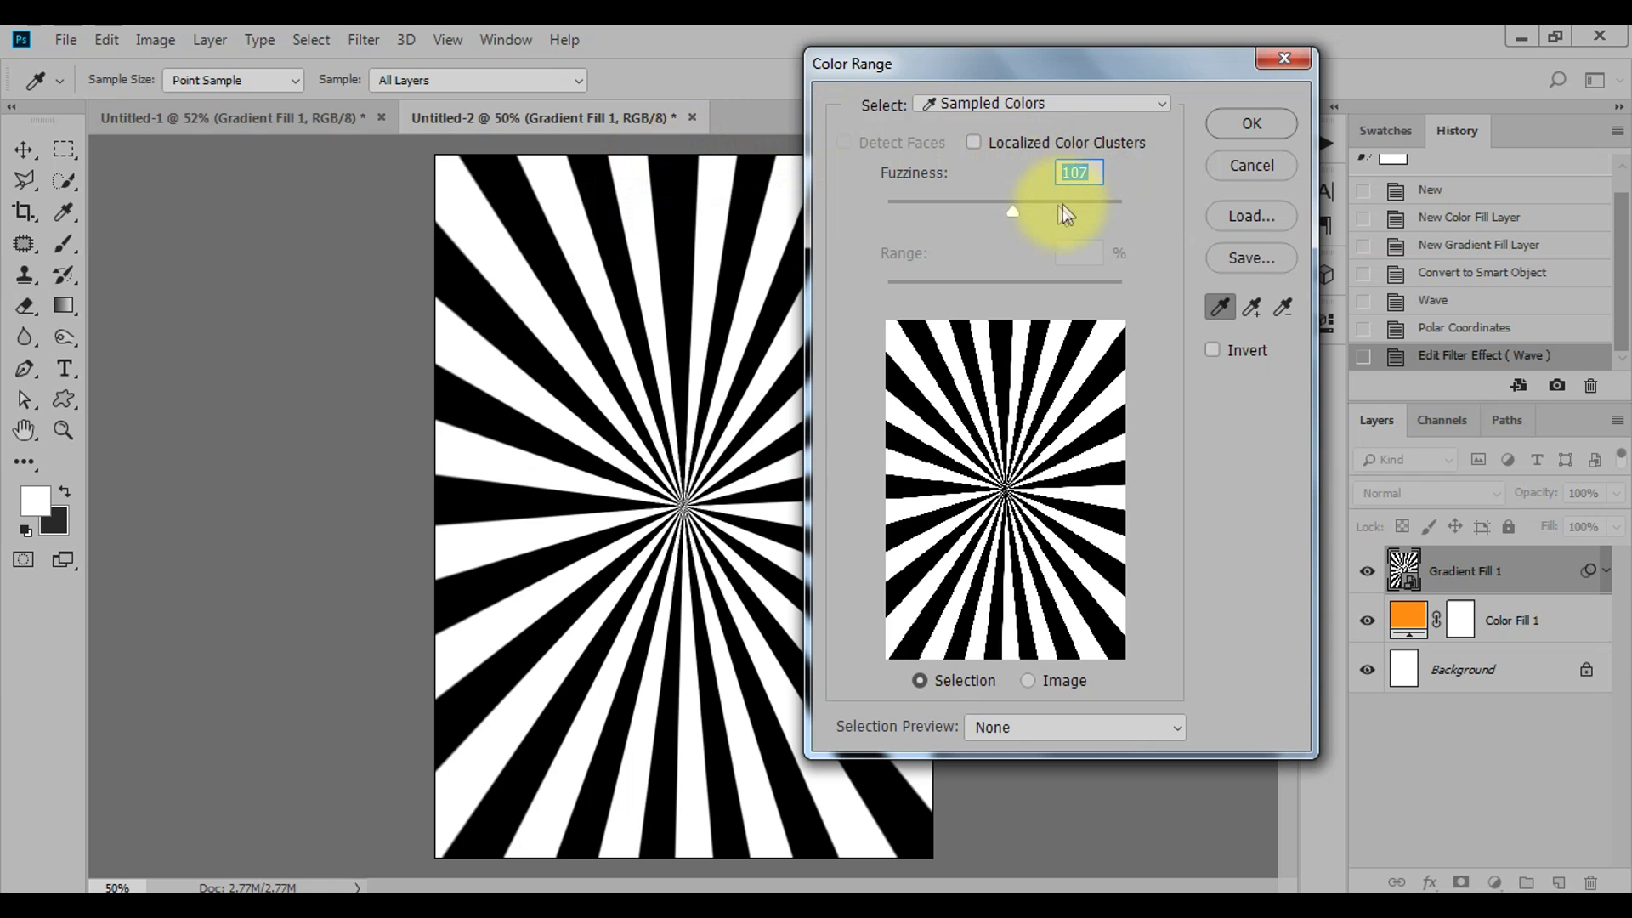
{"action": "left_click", "coordinate": [1222, 124]}
Step: Add a layer mask from the selection, target the layer image, and swap colours
{"action": "key", "text": "b"}
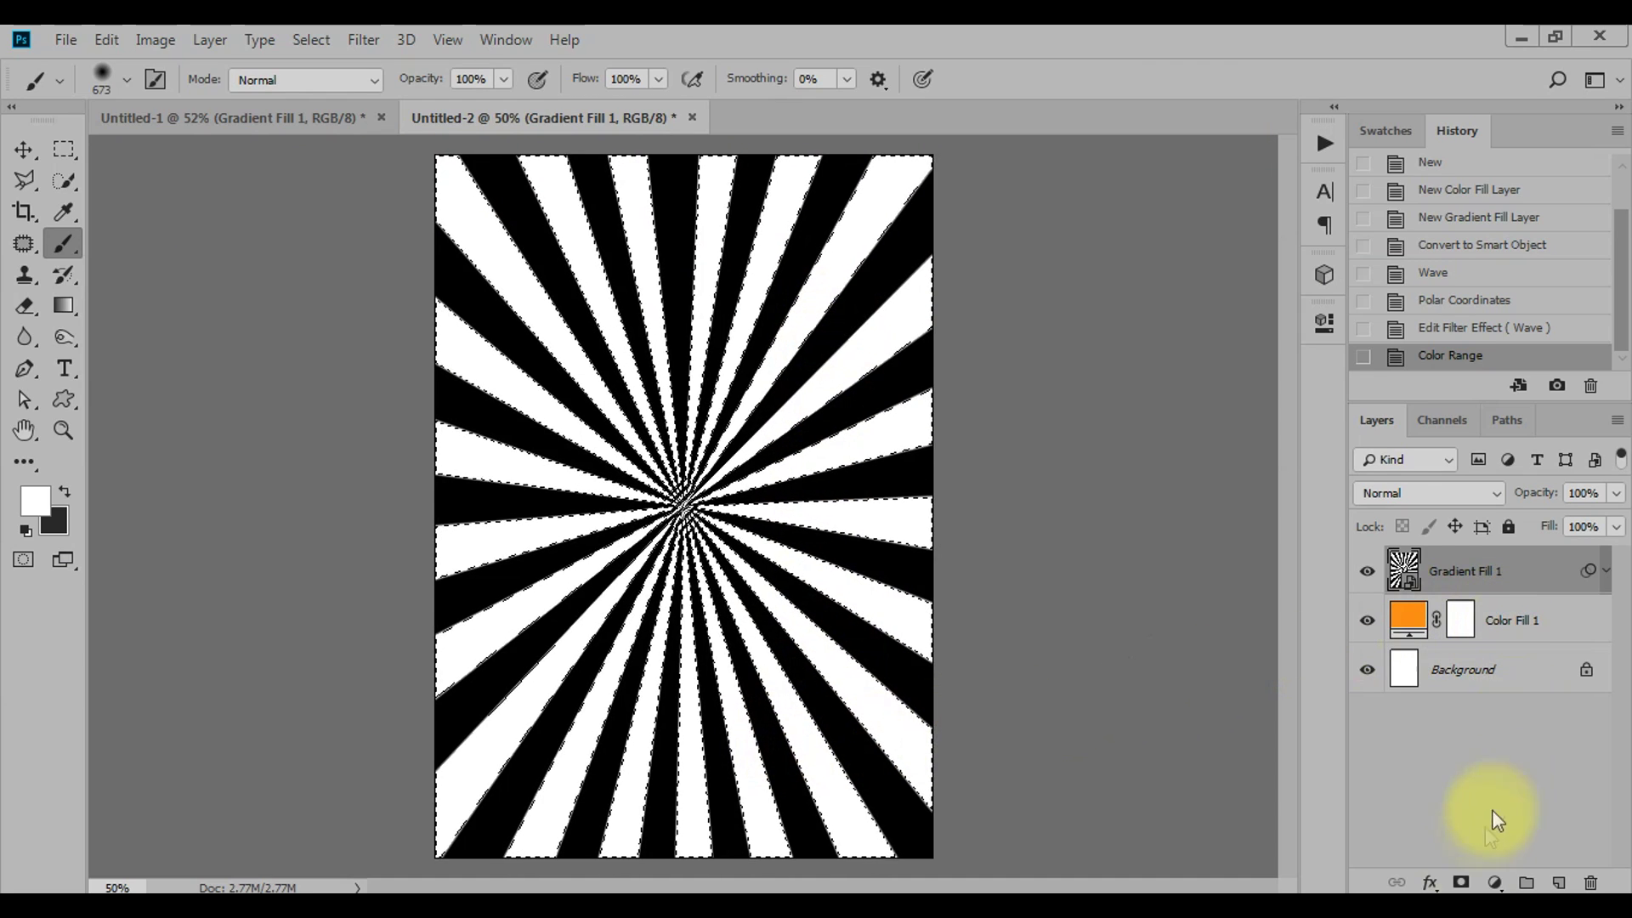
{"action": "left_click", "coordinate": [1462, 883]}
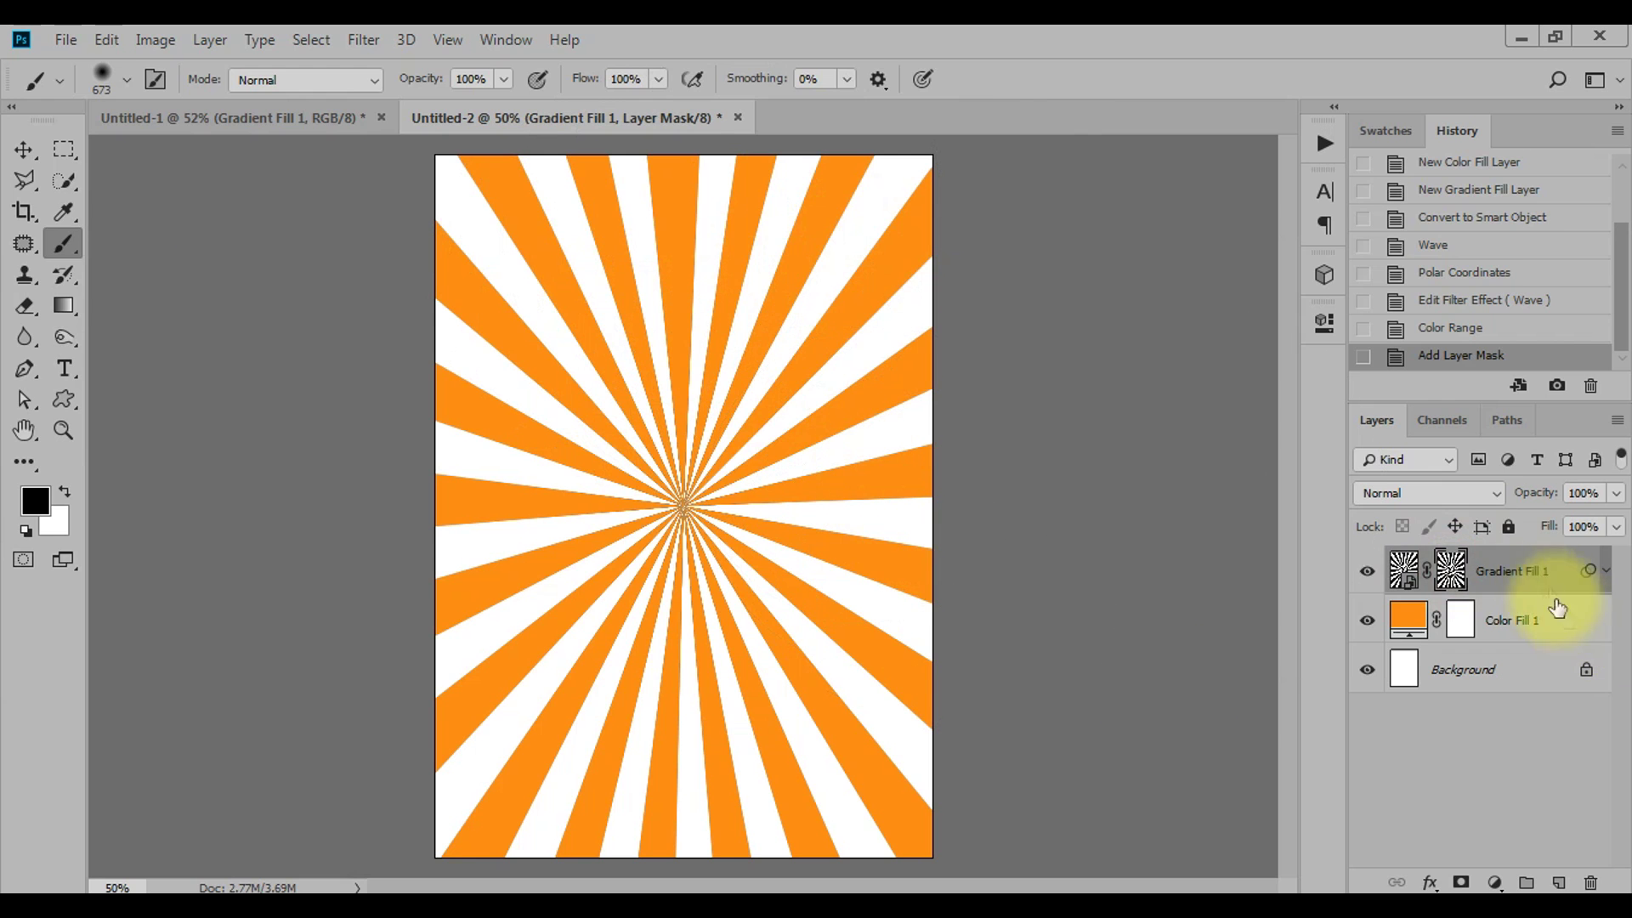
{"action": "left_click", "coordinate": [1507, 593]}
{"action": "key", "text": "x"}
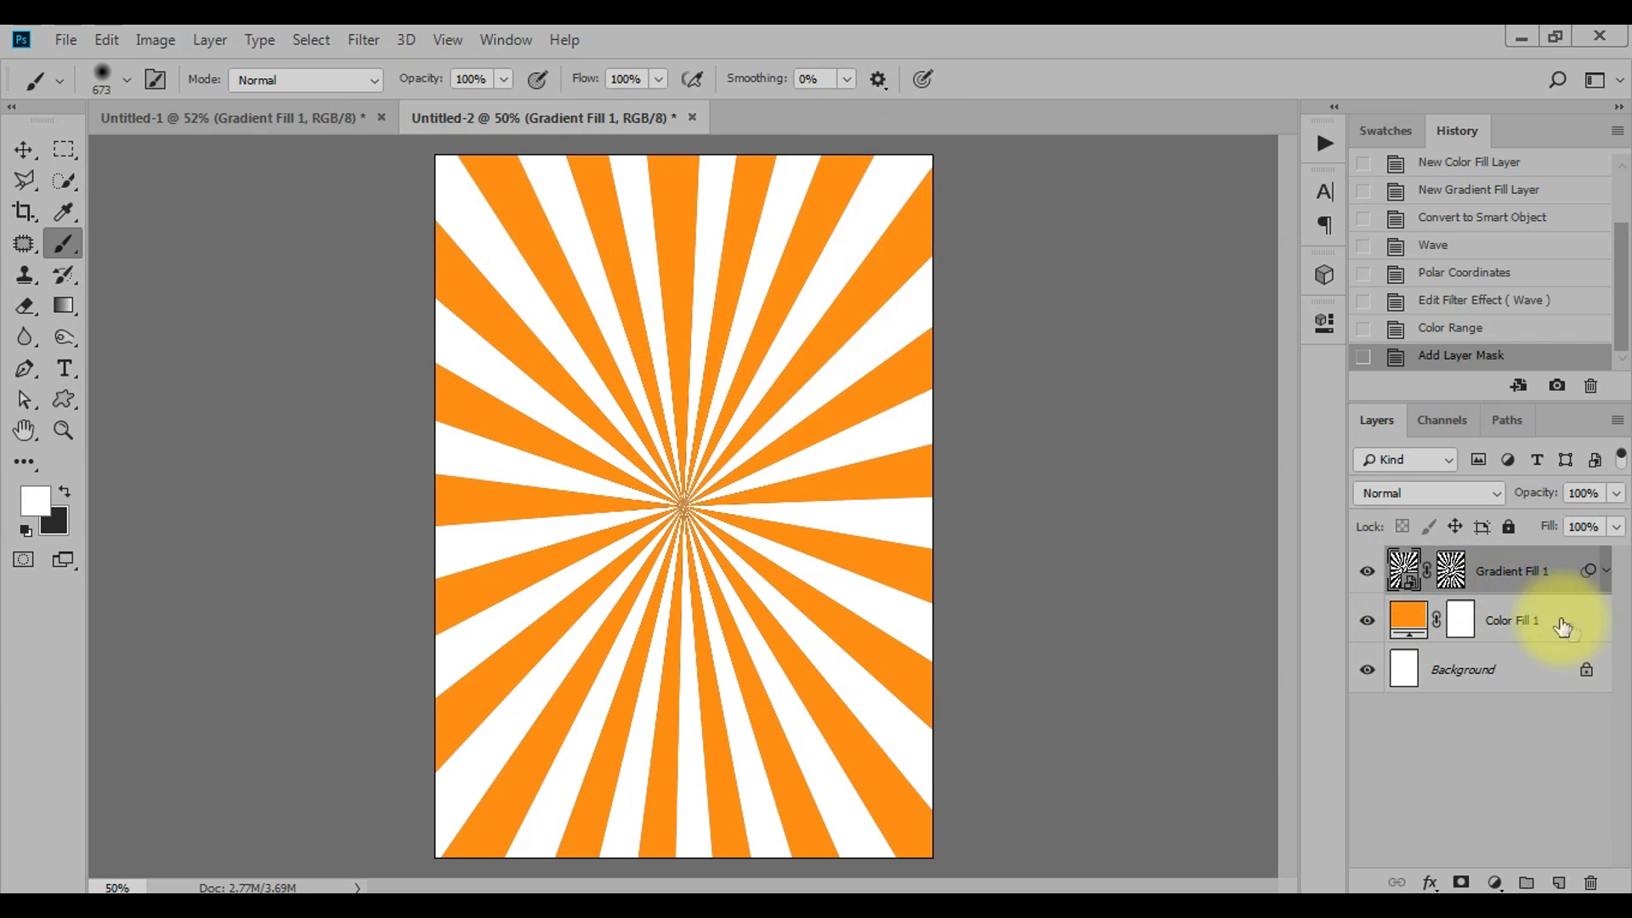
Step: Add a yellow-orange (ffbc2d) Color Overlay effect to the rays
{"action": "left_click", "coordinate": [1433, 881]}
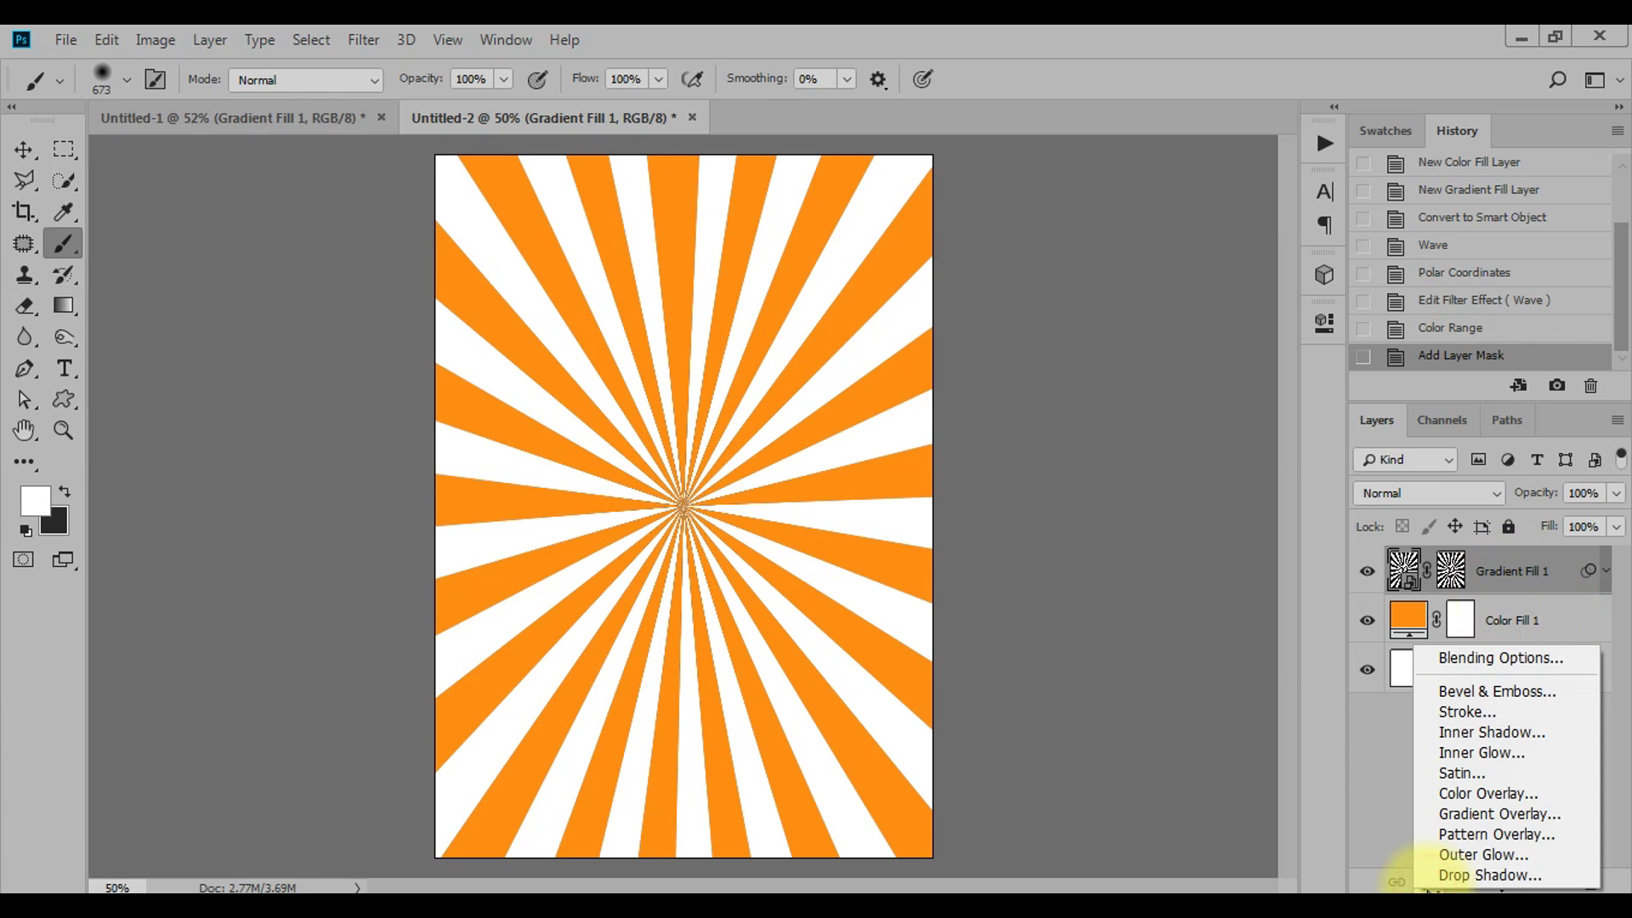
{"action": "left_click", "coordinate": [1484, 799]}
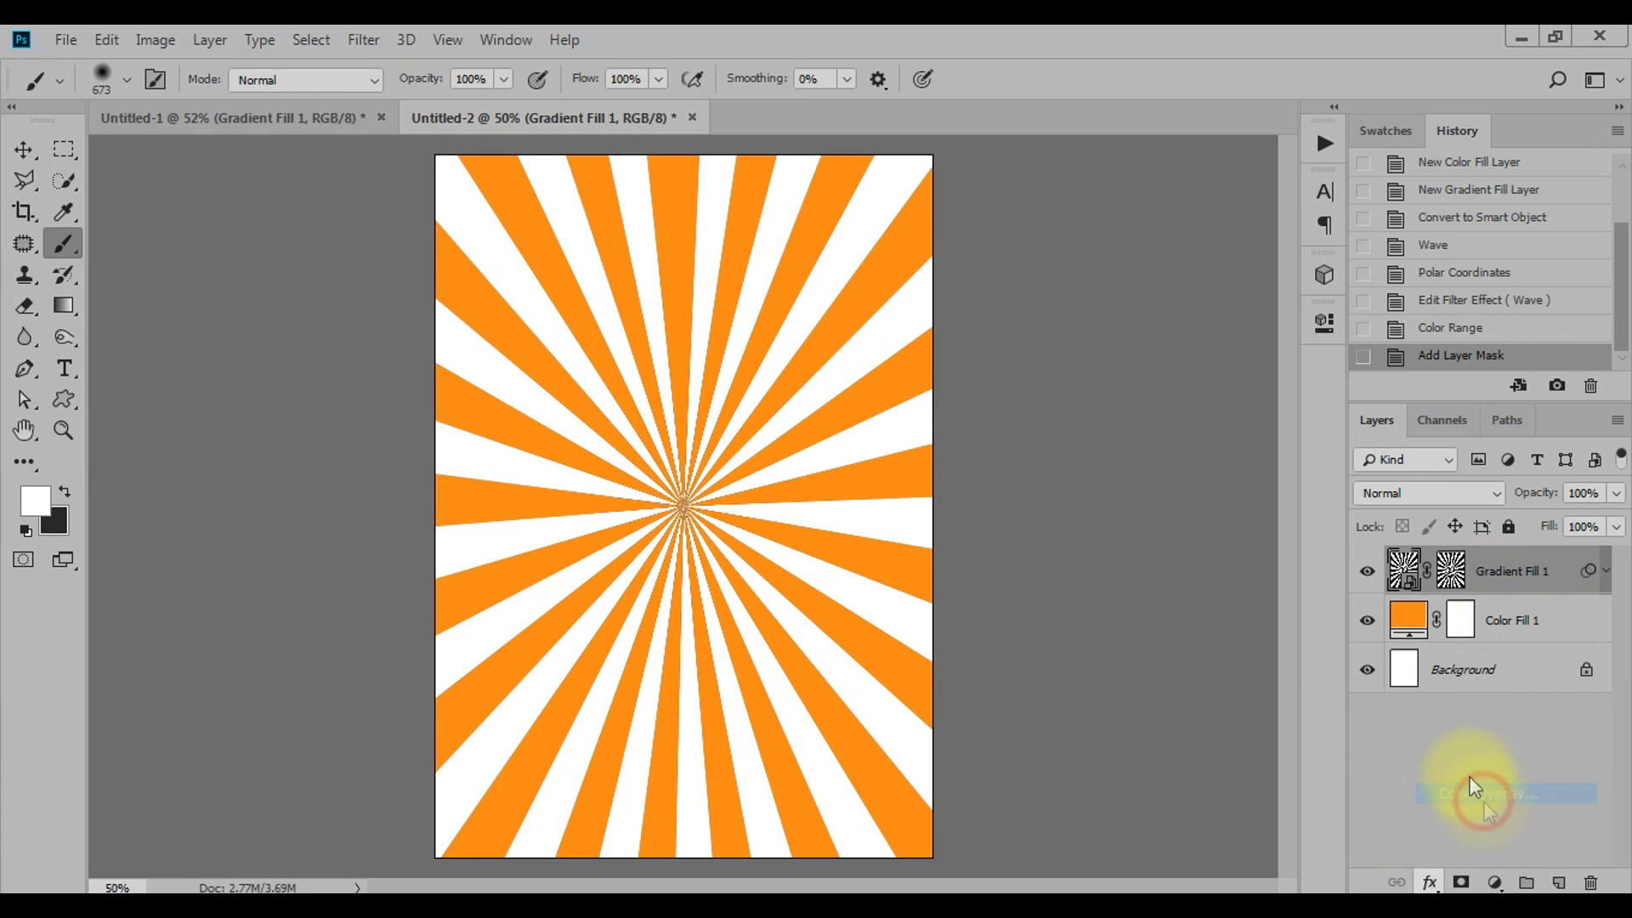
{"action": "left_click_drag", "start_coordinate": [956, 229], "coordinate": [1394, 132]}
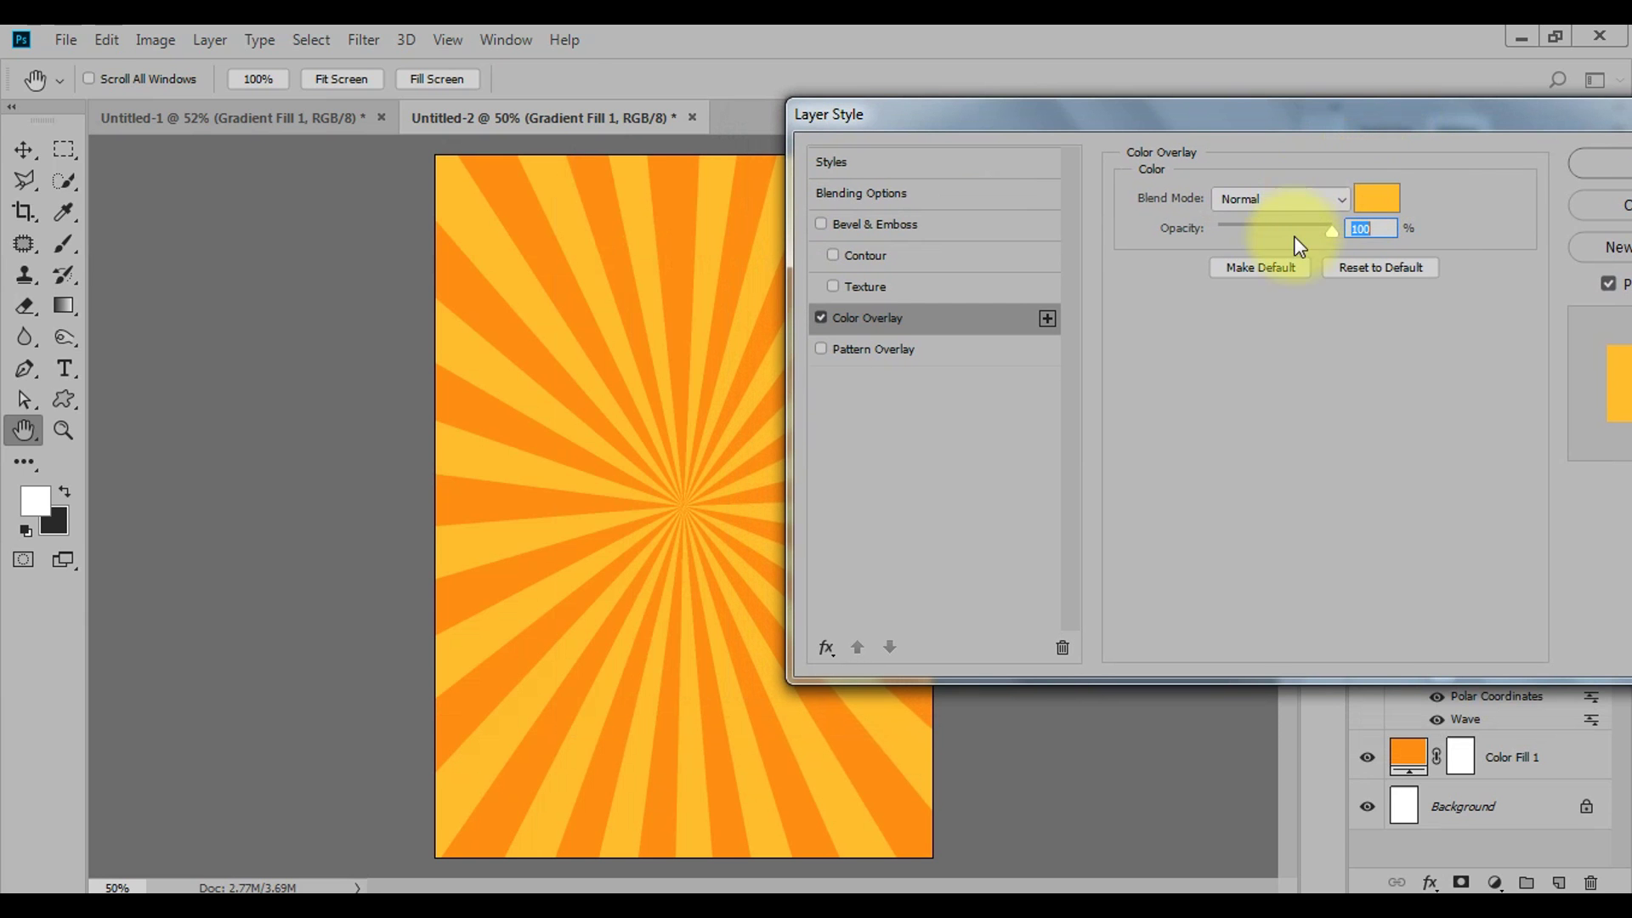
{"action": "left_click", "coordinate": [1377, 198]}
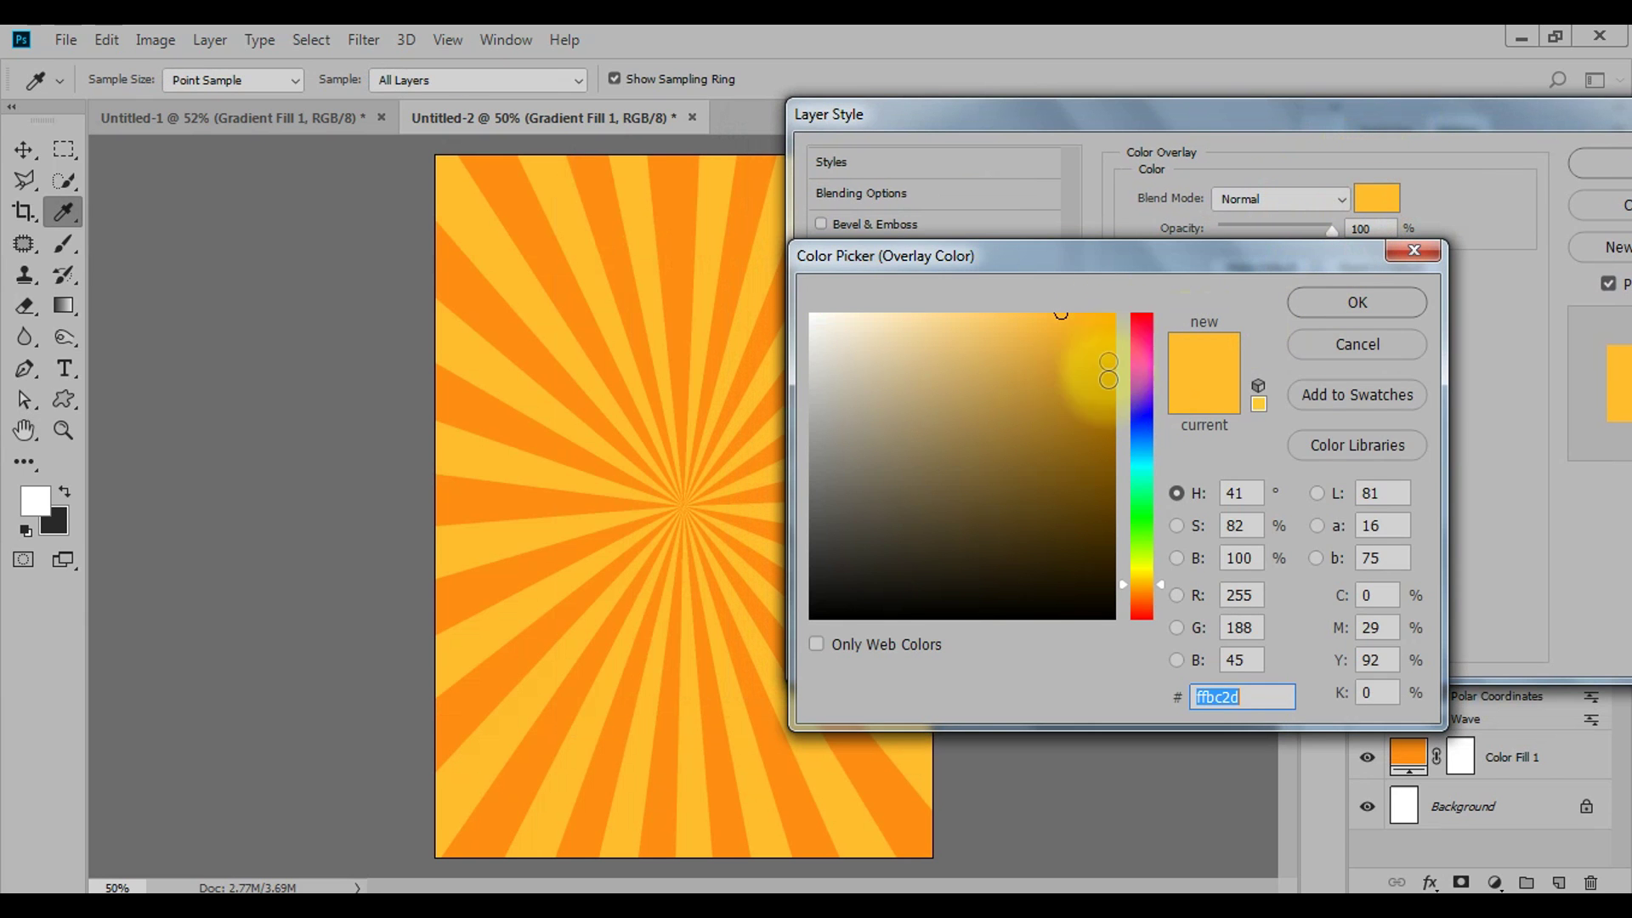
{"action": "left_click_drag", "start_coordinate": [1151, 257], "coordinate": [1135, 233]}
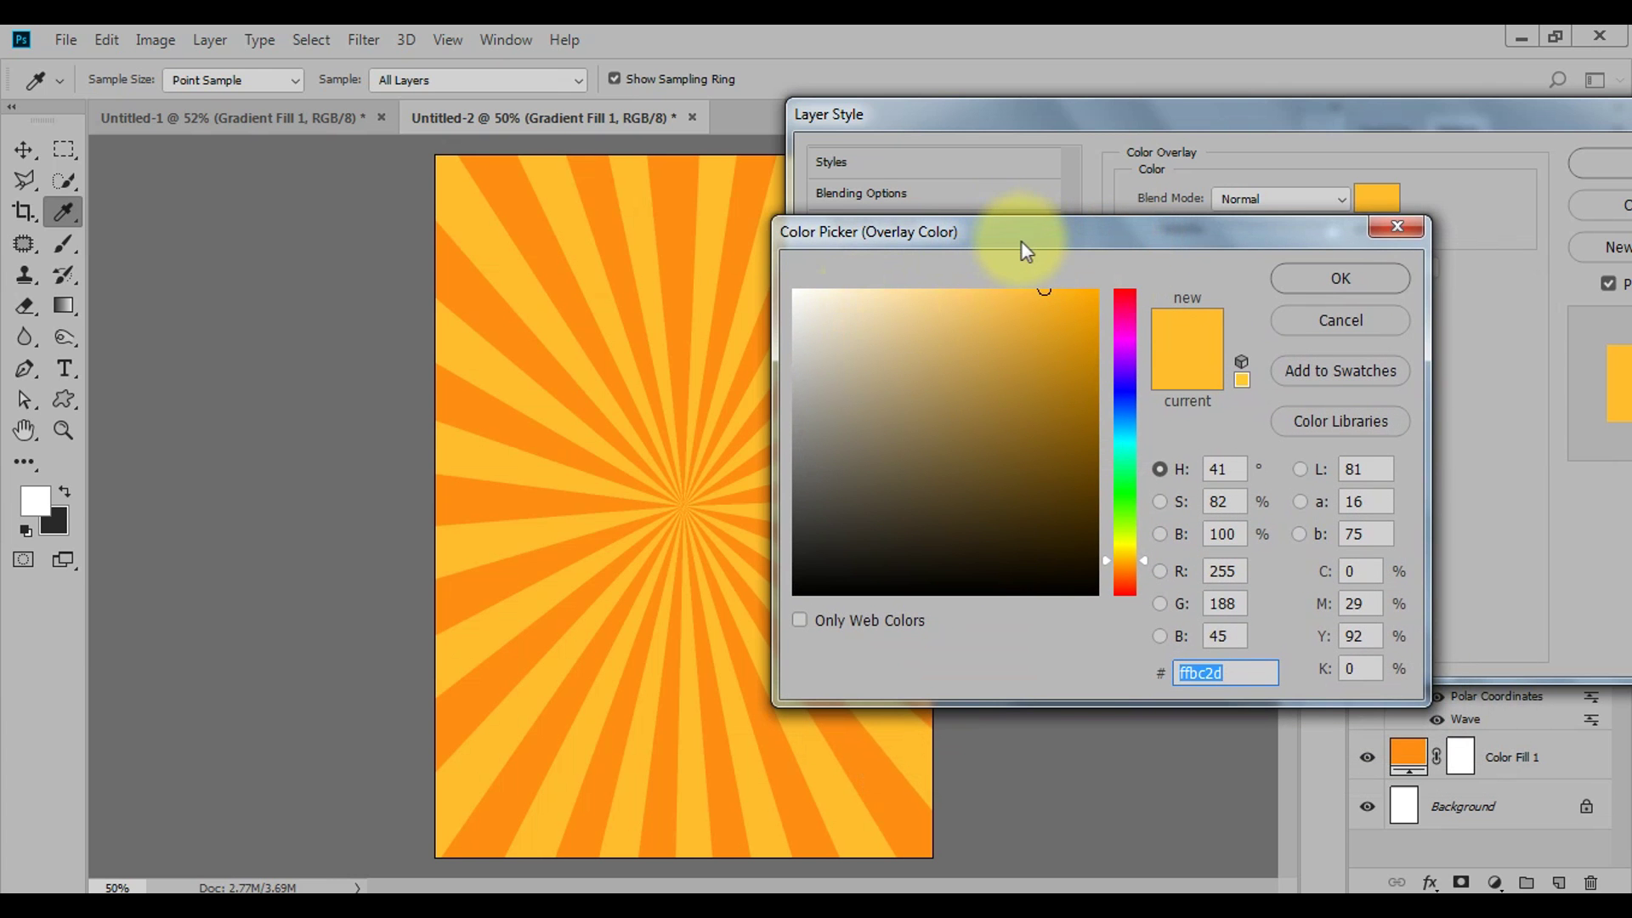
{"action": "mouse_move", "coordinate": [940, 237]}
{"action": "left_mouse_down"}
{"action": "mouse_move", "coordinate": [997, 232]}
{"action": "mouse_move", "coordinate": [976, 238]}
{"action": "left_mouse_up"}
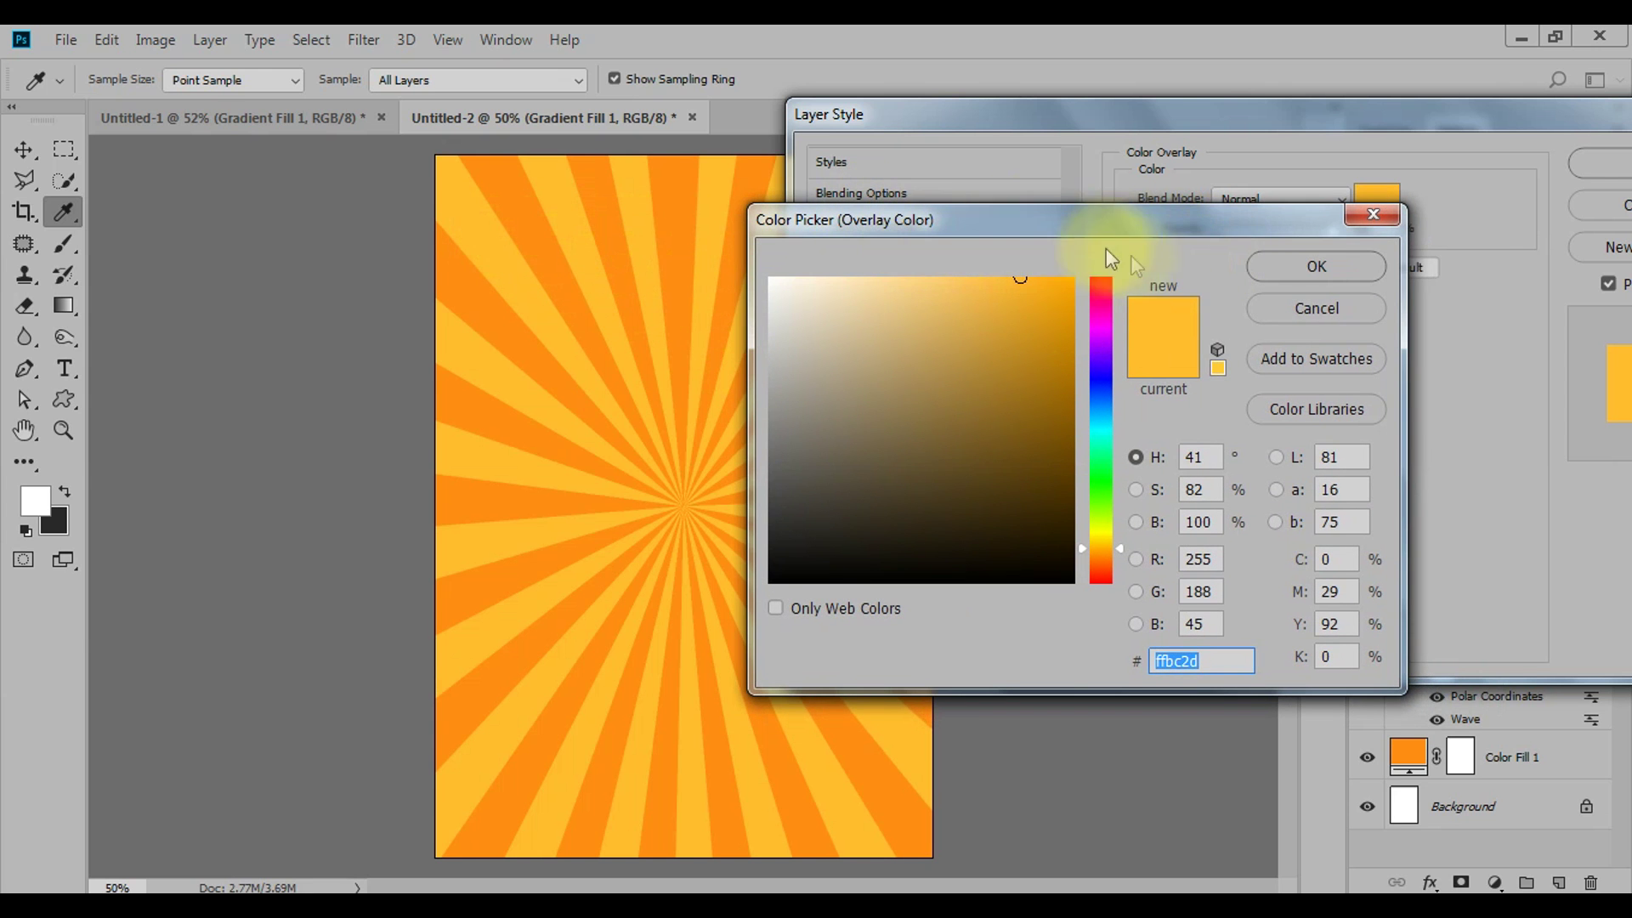
{"action": "left_click", "coordinate": [1261, 270]}
Step: Try purple, blue, cyan and green overlay hues, then cancel to keep ffbc2d
{"action": "left_click", "coordinate": [1370, 191]}
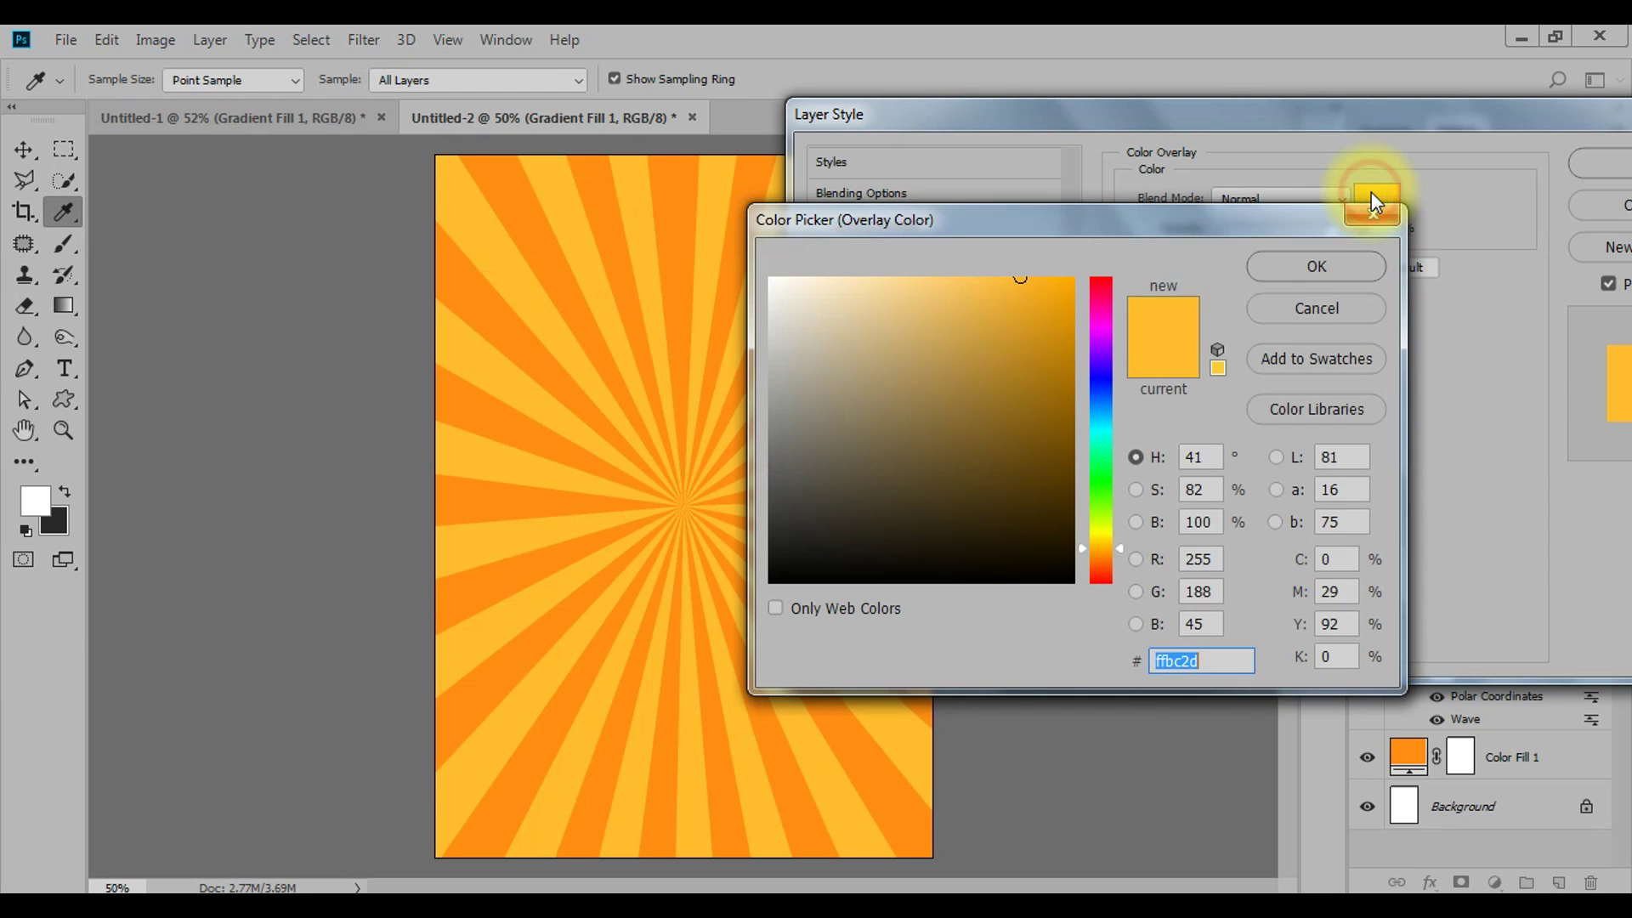
{"action": "left_click", "coordinate": [1102, 354]}
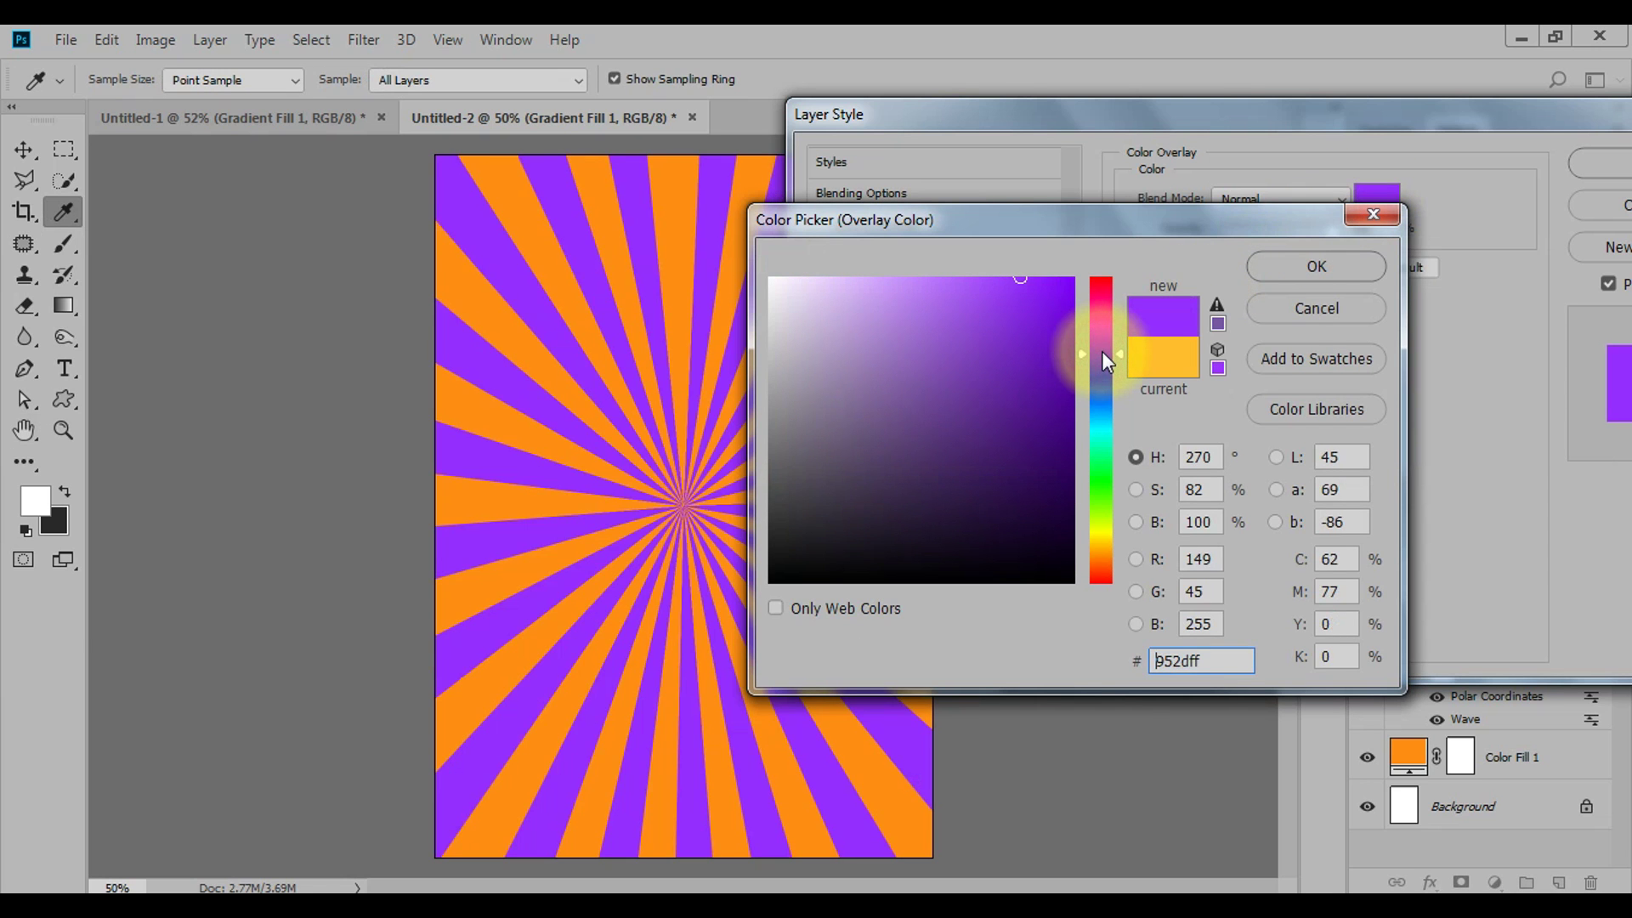
{"action": "left_click_drag", "start_coordinate": [1101, 338], "coordinate": [1103, 395]}
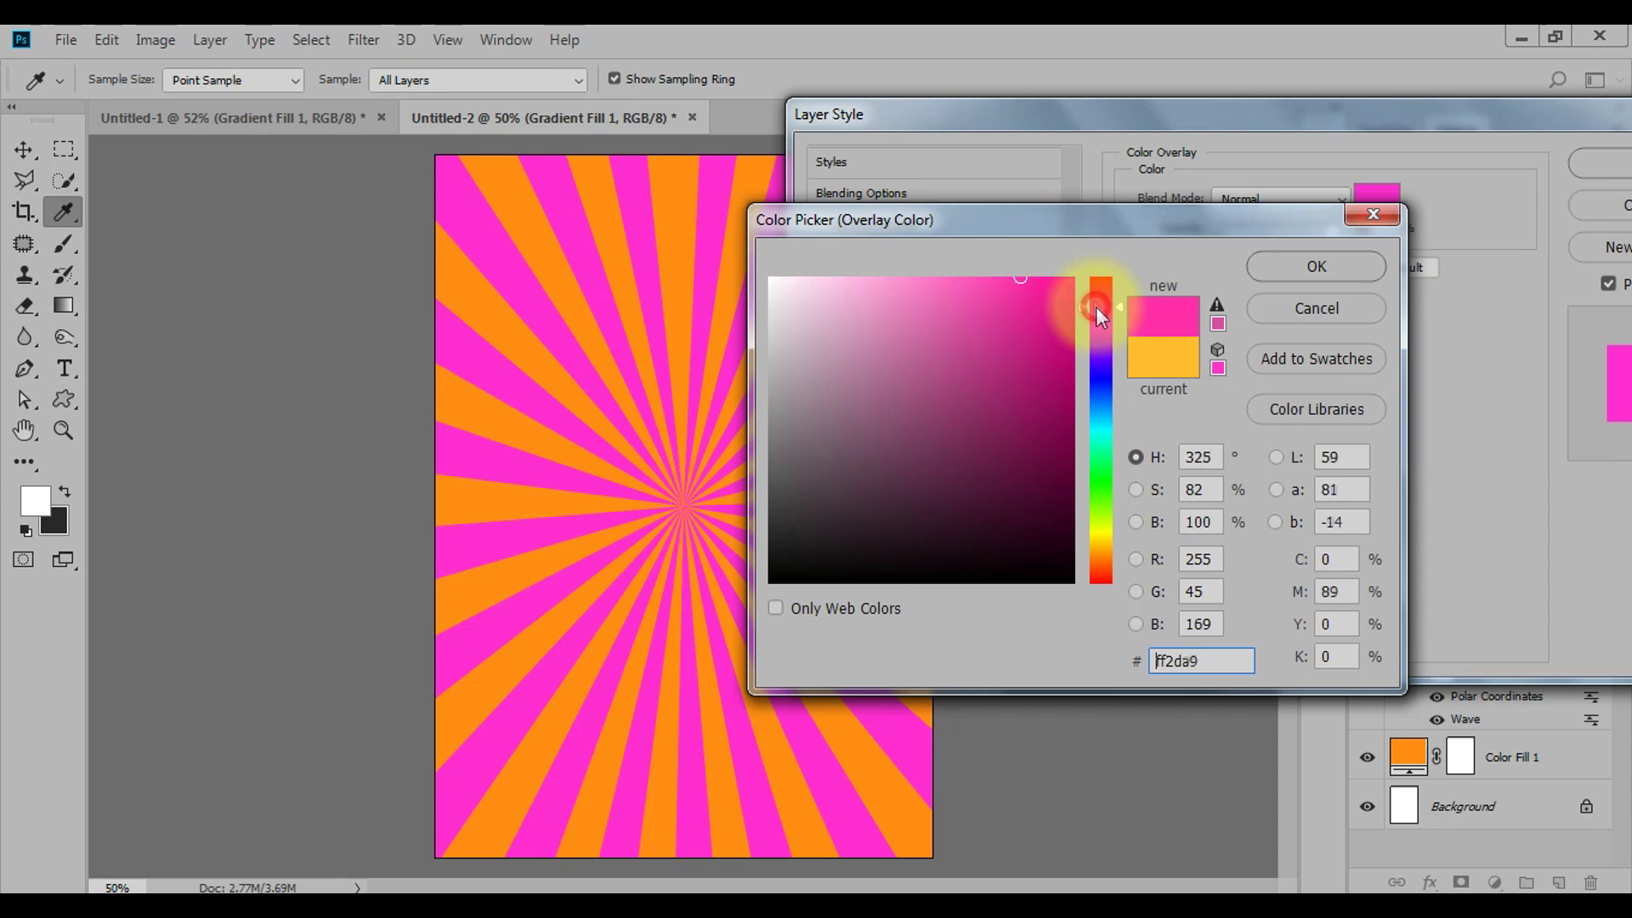
{"action": "left_click", "coordinate": [1086, 434]}
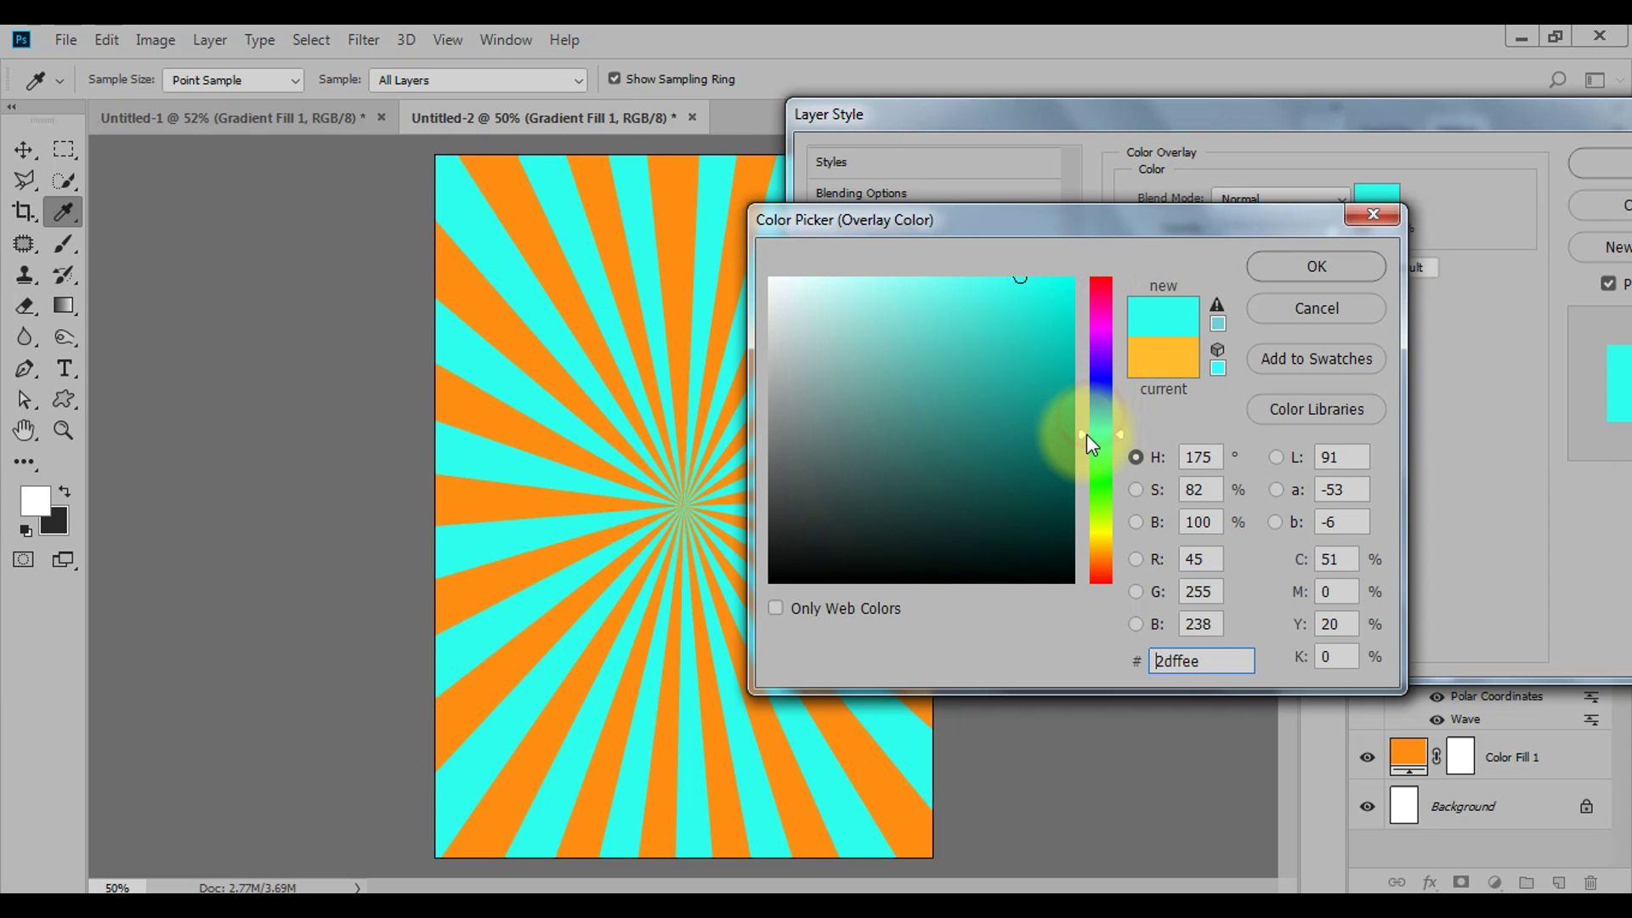
{"action": "left_click_drag", "start_coordinate": [1086, 457], "coordinate": [1085, 510]}
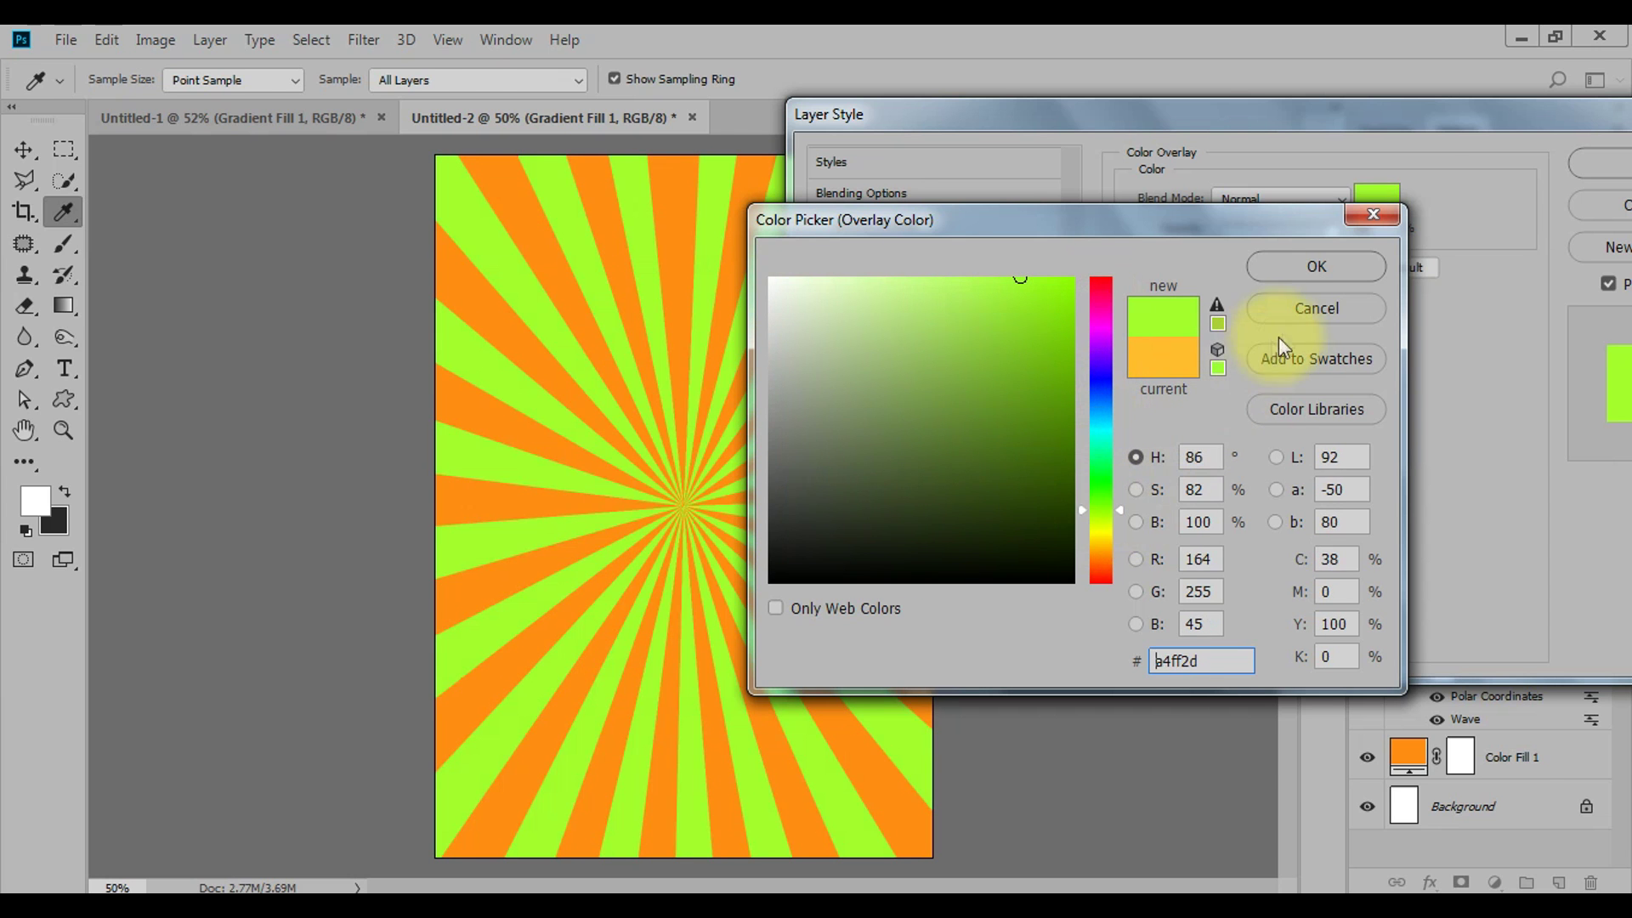
{"action": "left_click", "coordinate": [1289, 311]}
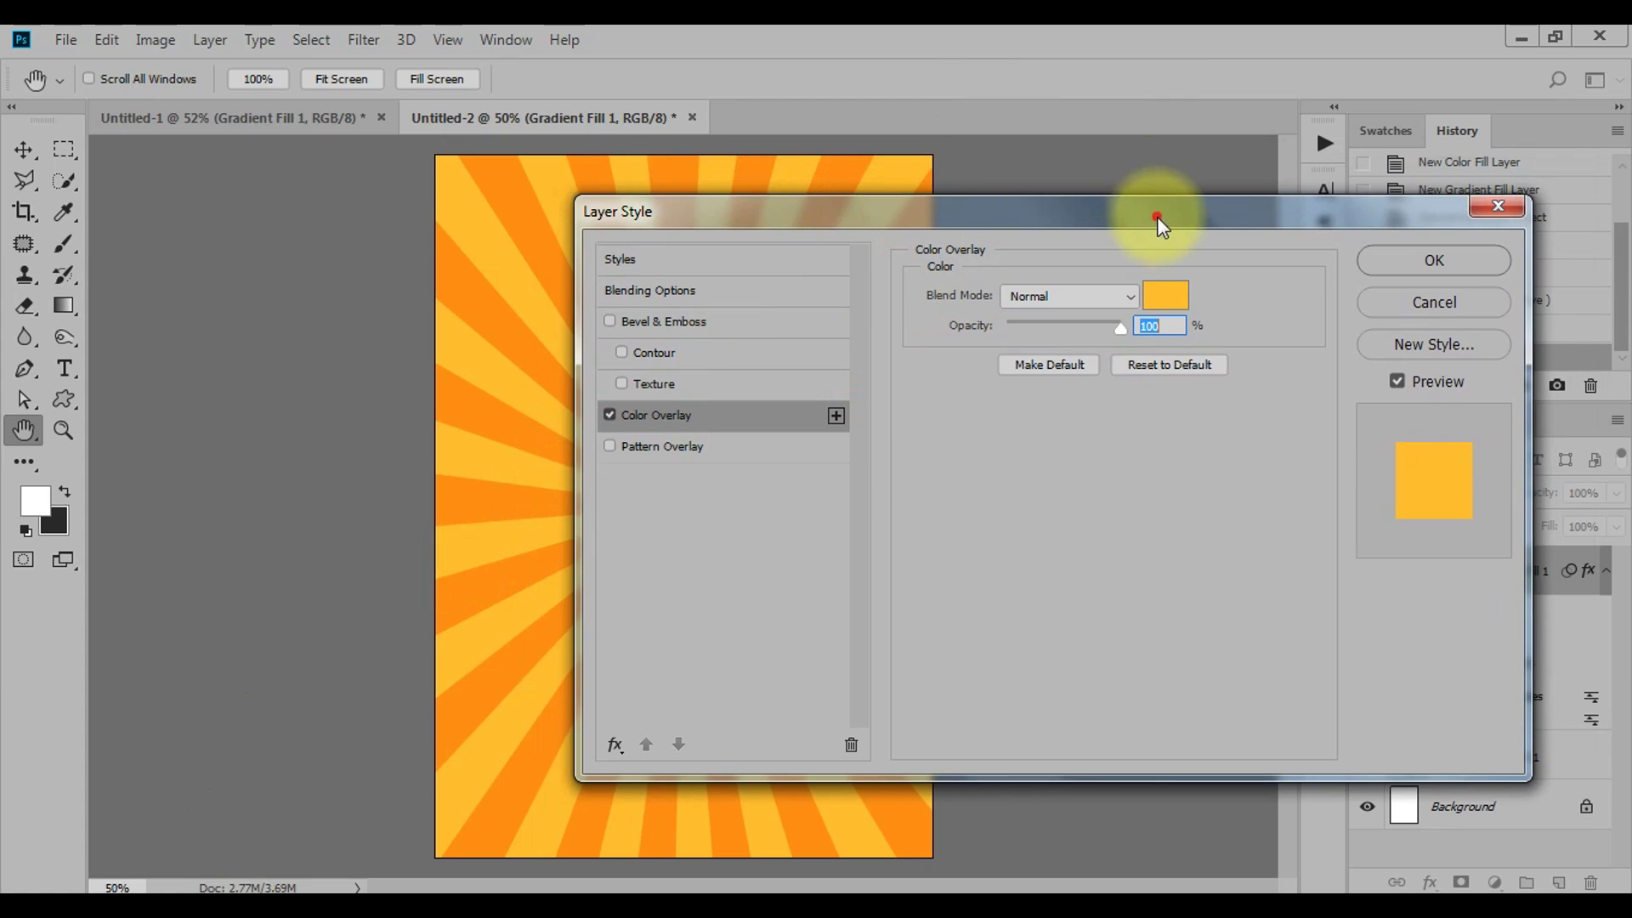
{"action": "left_click_drag", "start_coordinate": [1156, 216], "coordinate": [1020, 194]}
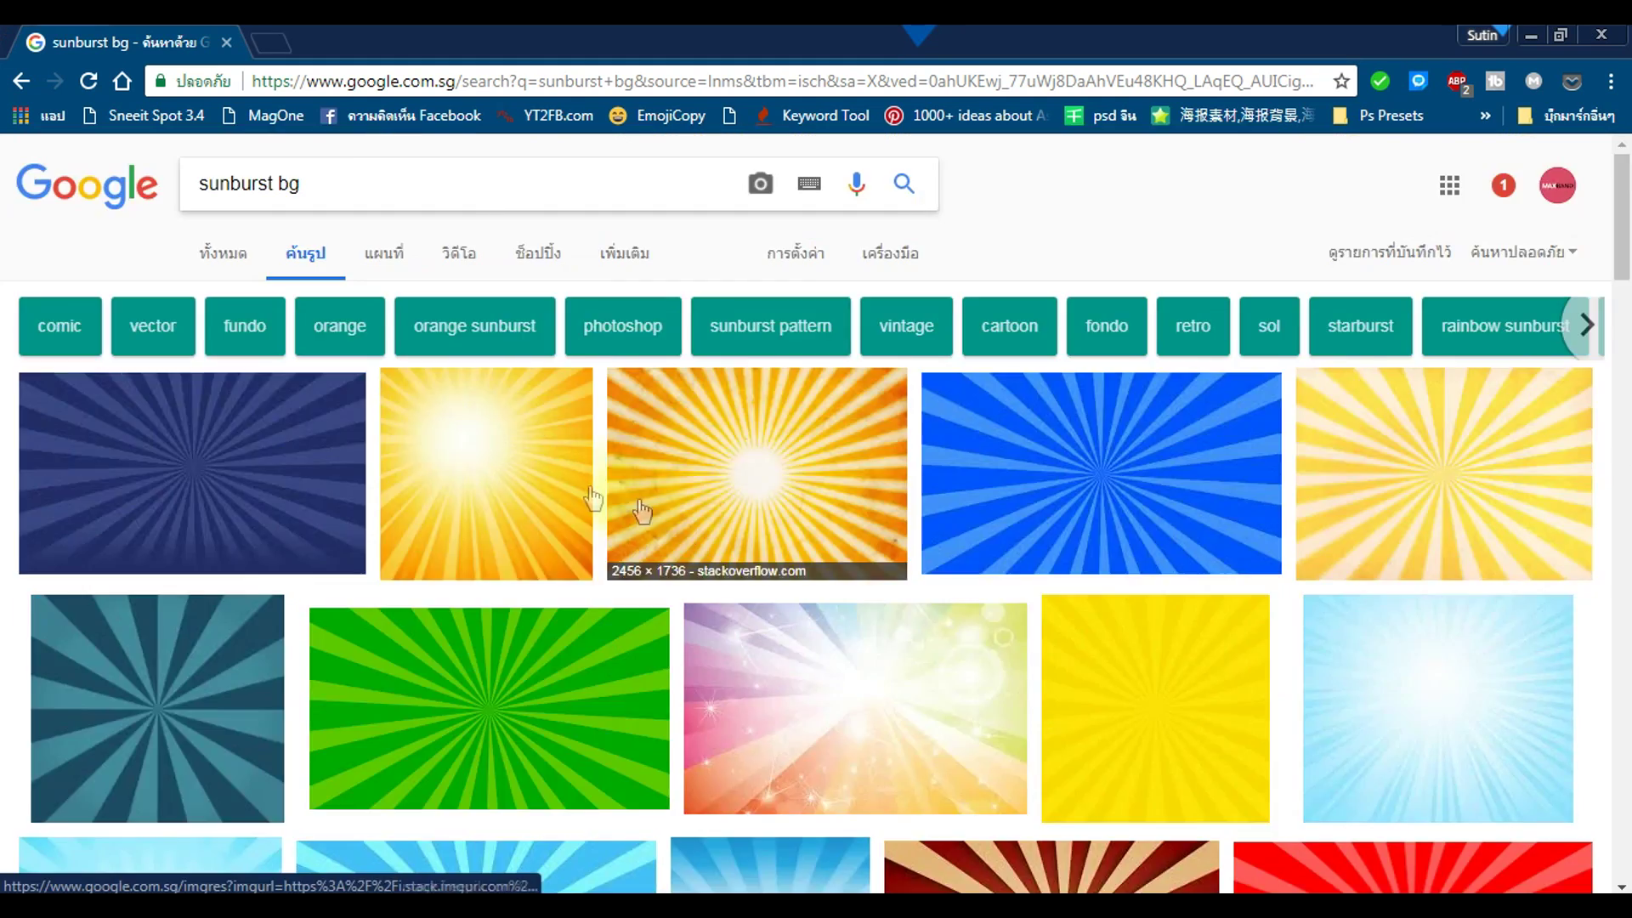
Step: Browse the sunburst bg results and preview the blue, then the yellow, sunburst image
{"action": "scroll", "coordinate": [387, 430], "scroll_direction": "down", "scroll_amount": 4}
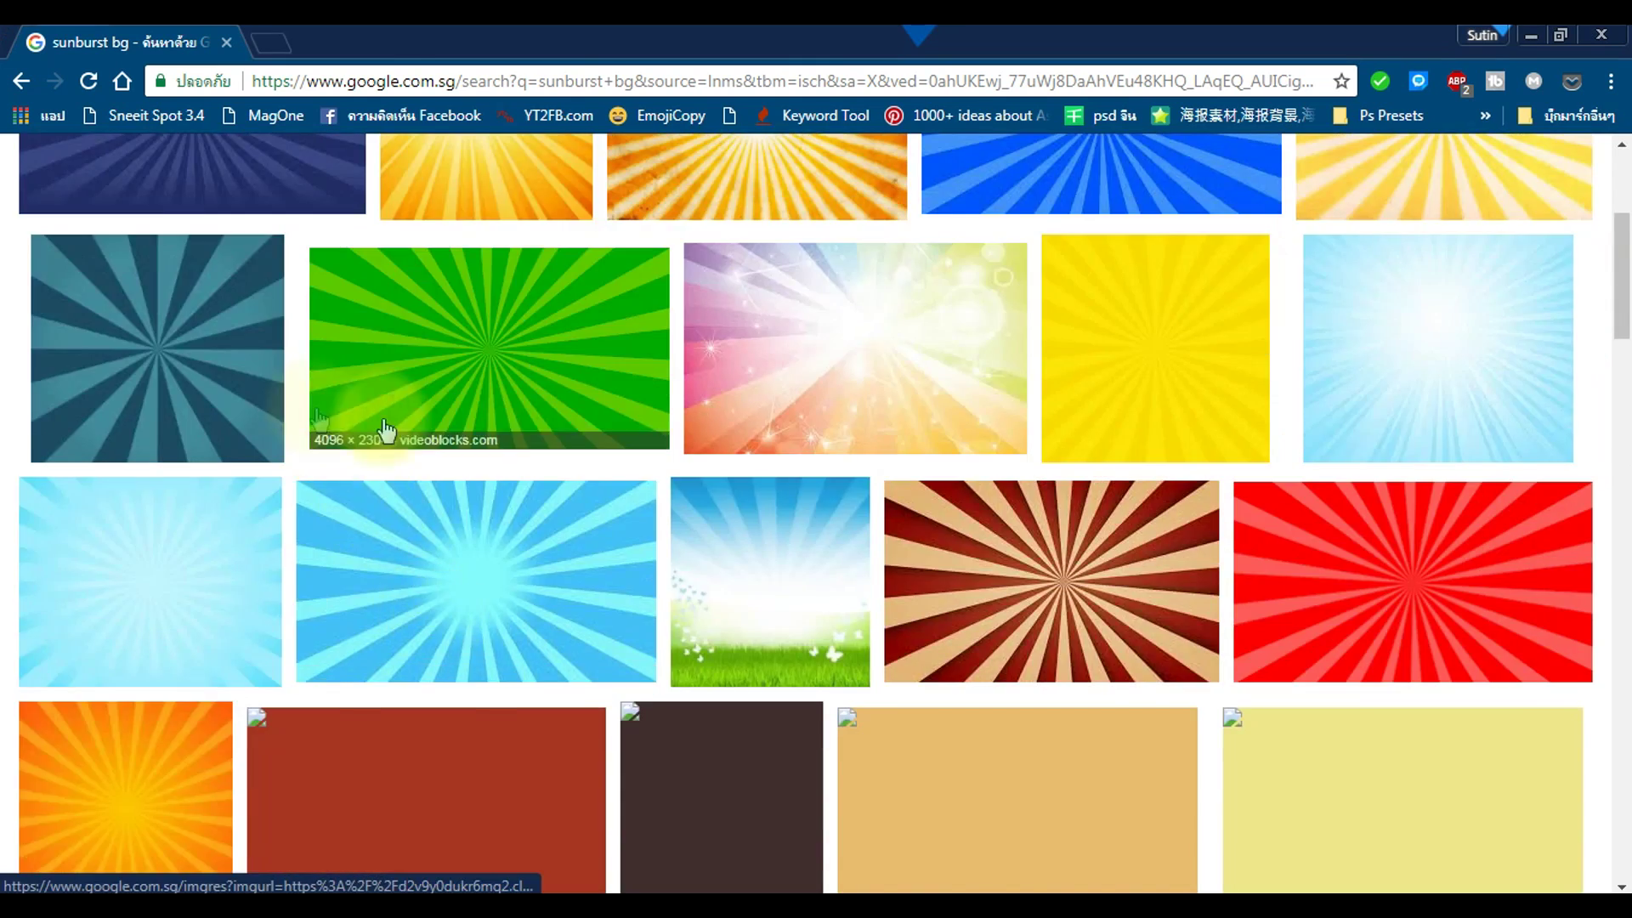
{"action": "scroll", "coordinate": [407, 278], "scroll_direction": "up", "scroll_amount": 4}
{"action": "scroll", "coordinate": [1360, 539], "scroll_direction": "down", "scroll_amount": 4}
{"action": "scroll", "coordinate": [1173, 539], "scroll_direction": "up", "scroll_amount": 4}
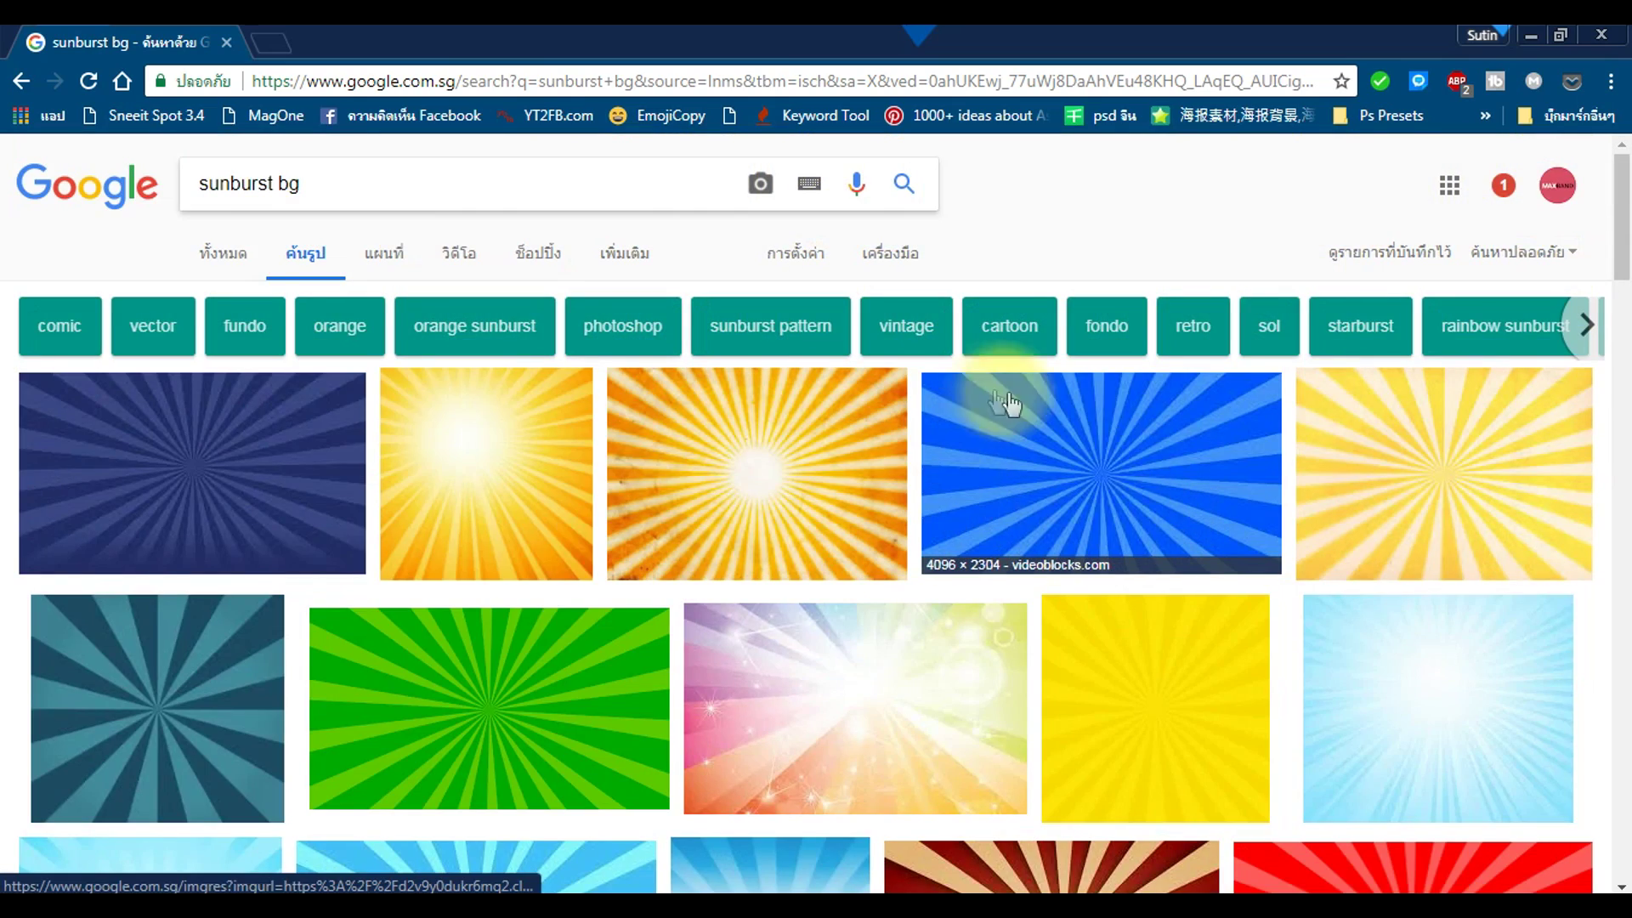
{"action": "left_click", "coordinate": [1131, 497]}
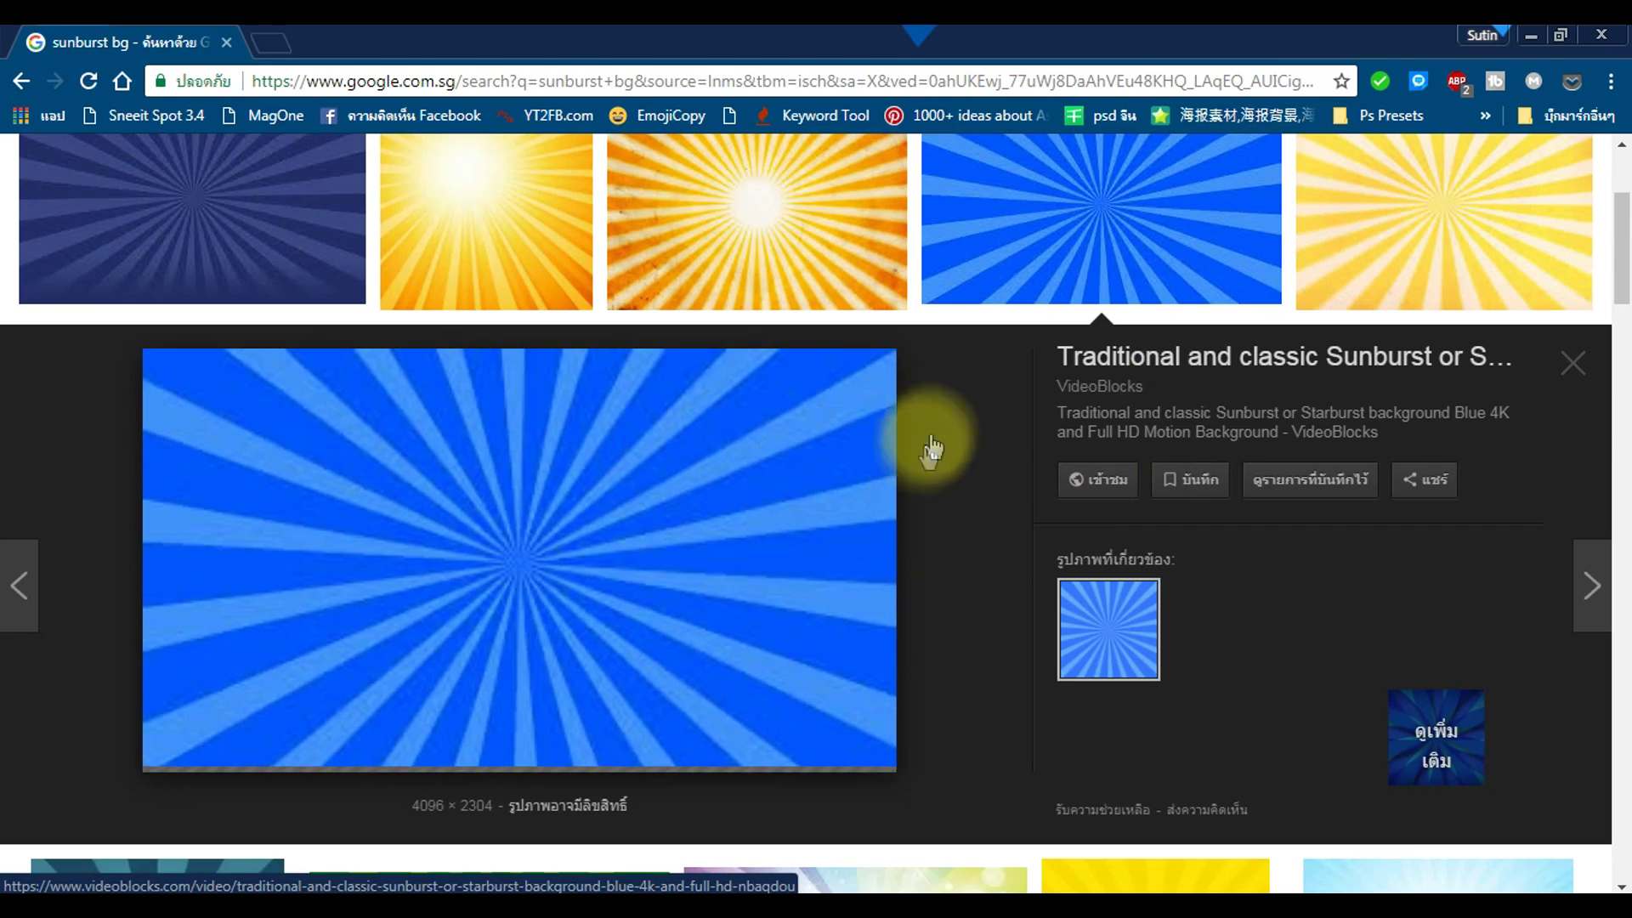
{"action": "scroll", "coordinate": [931, 448], "scroll_direction": "up", "scroll_amount": 3}
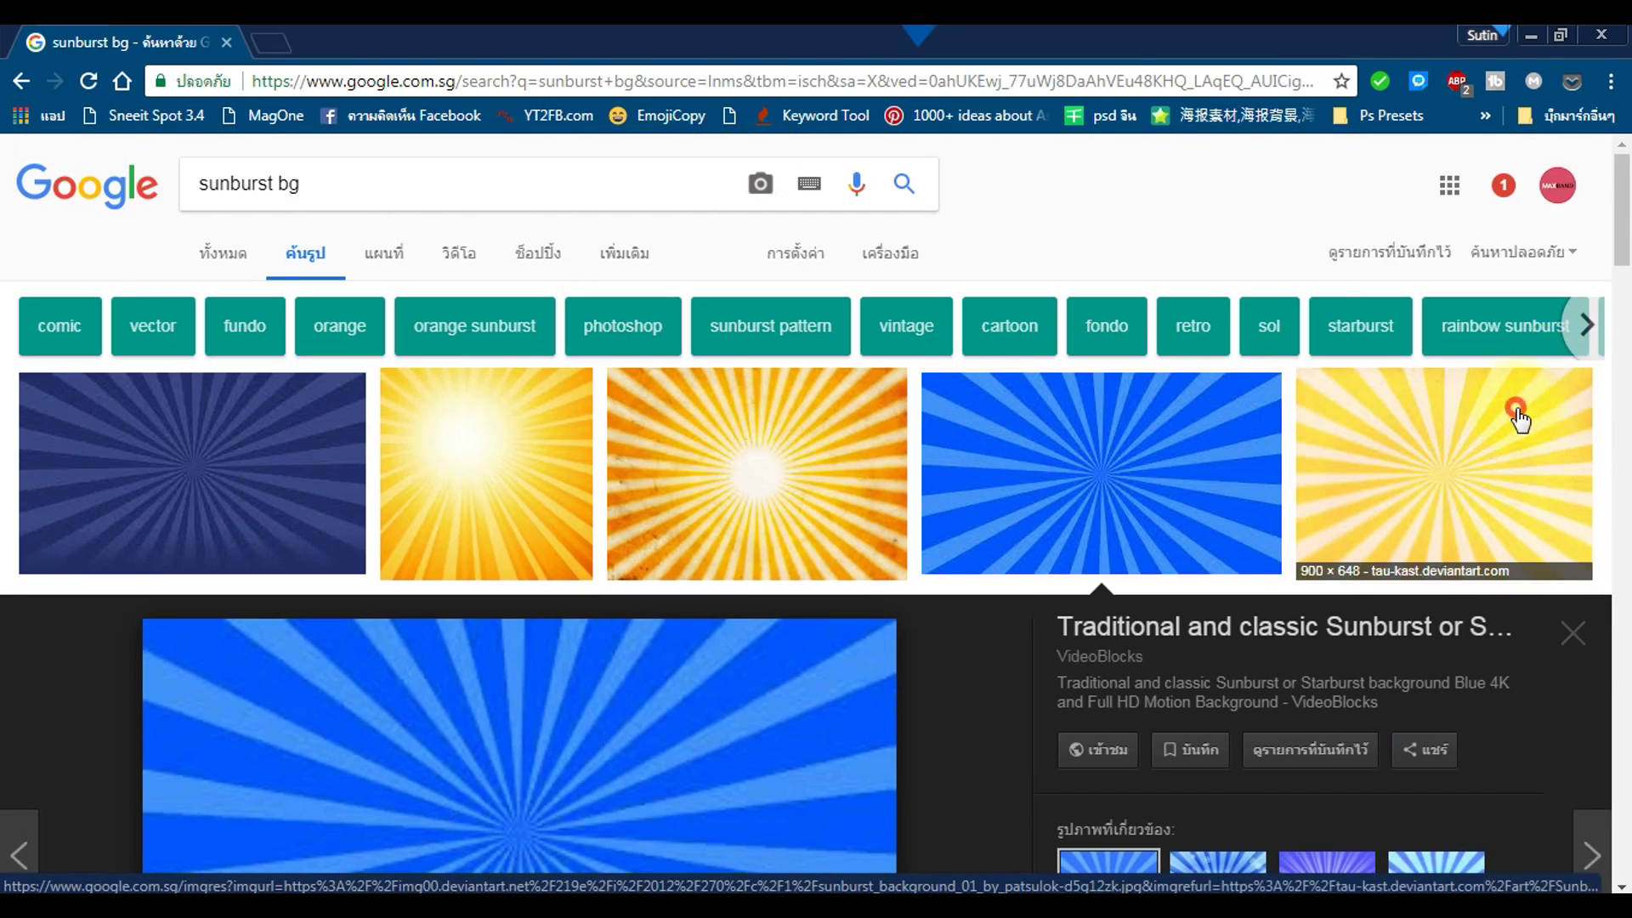
{"action": "left_click", "coordinate": [1519, 416]}
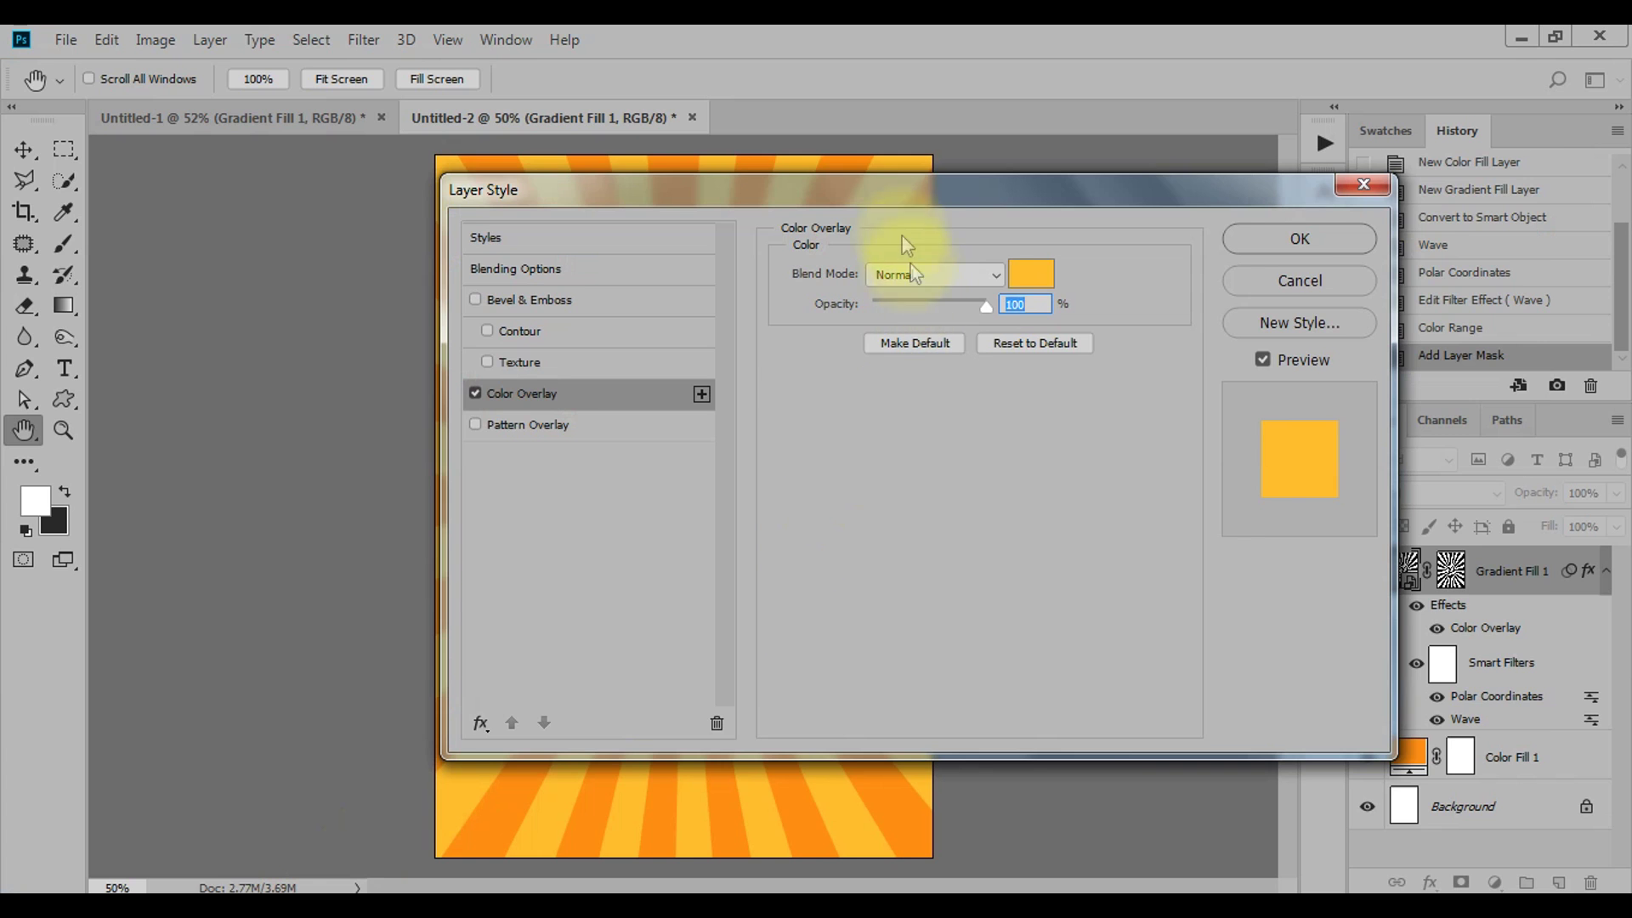
Step: Commit the Color Overlay at 100% opacity and drop Gradient Fill 1 to 36% opacity
{"action": "left_click_drag", "start_coordinate": [850, 189], "coordinate": [989, 185]}
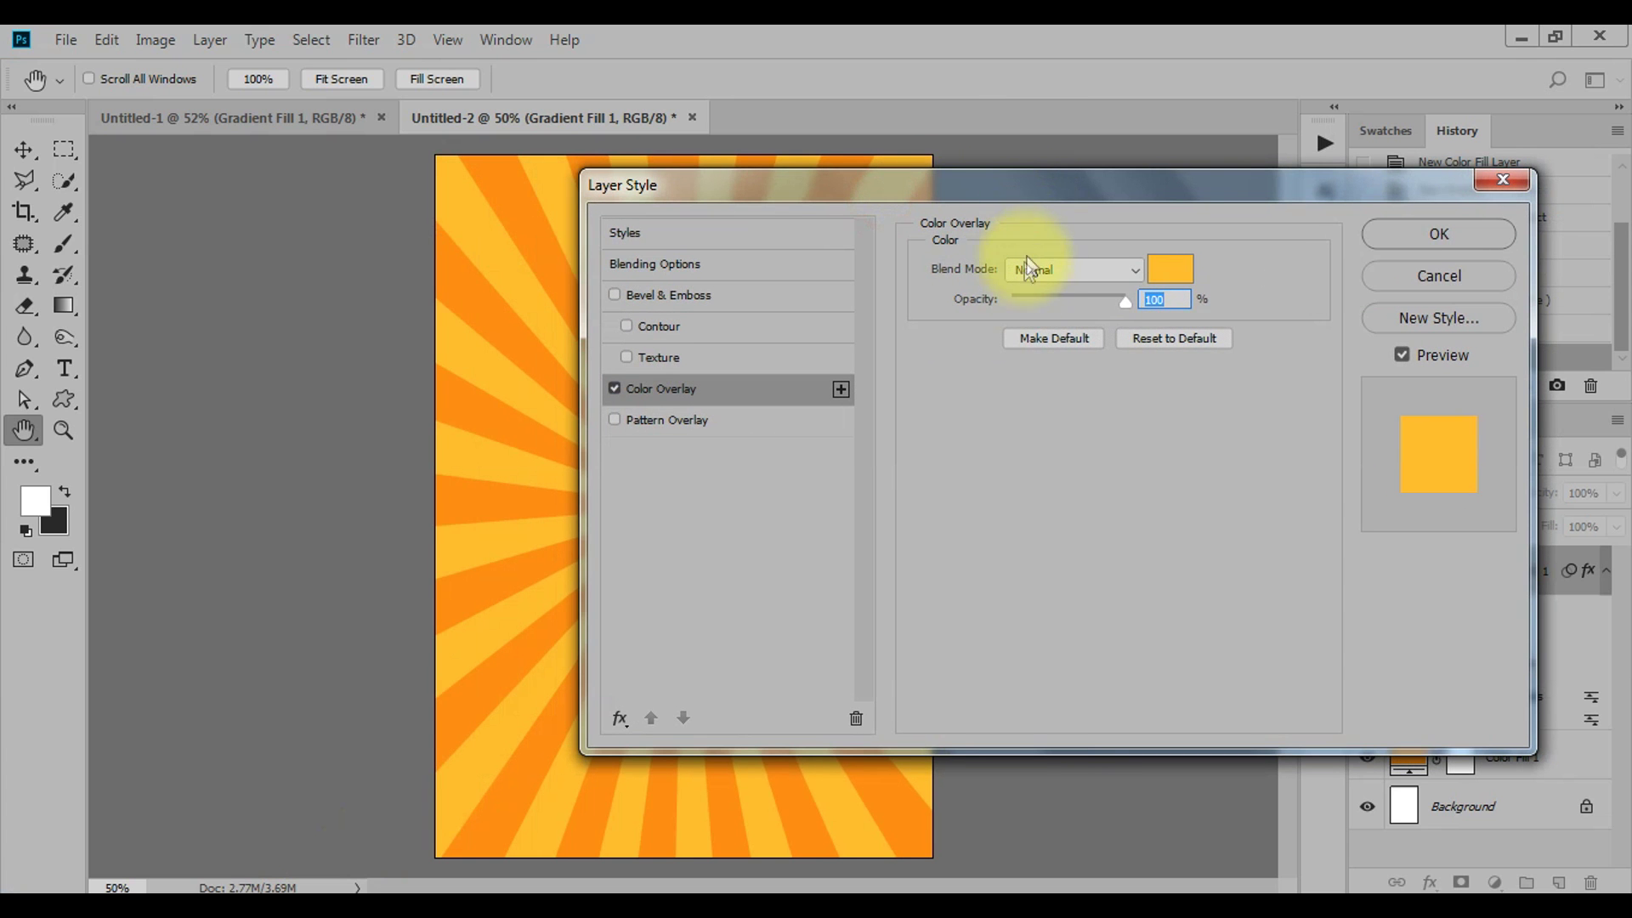
{"action": "left_click_drag", "start_coordinate": [1041, 297], "coordinate": [1064, 302]}
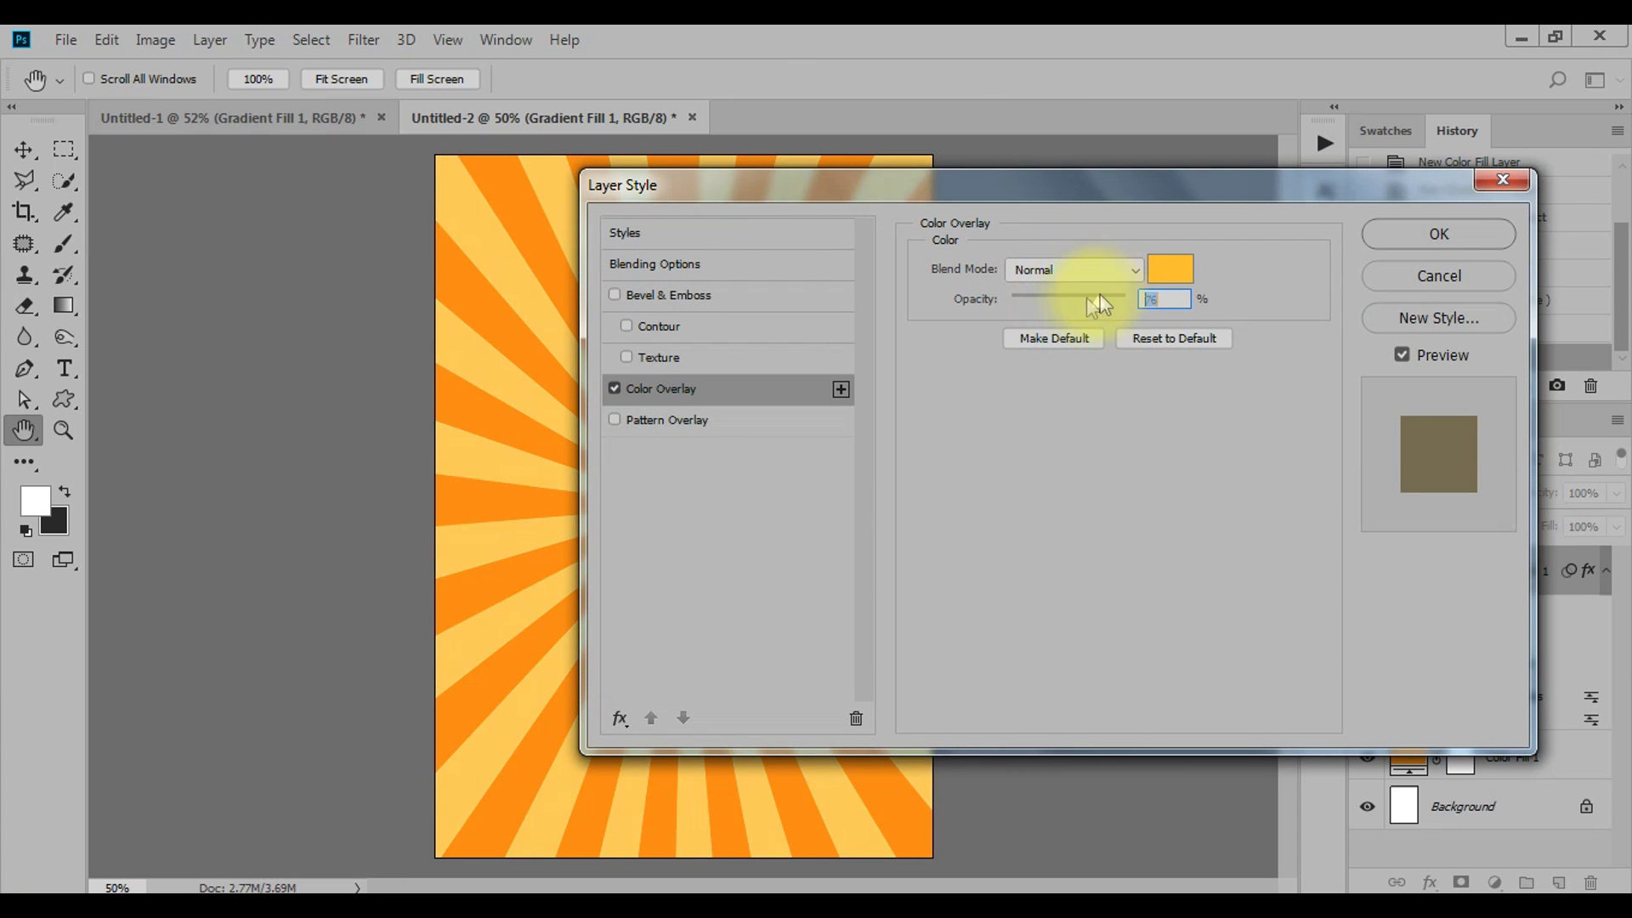
{"action": "left_click_drag", "start_coordinate": [1064, 302], "coordinate": [1131, 300]}
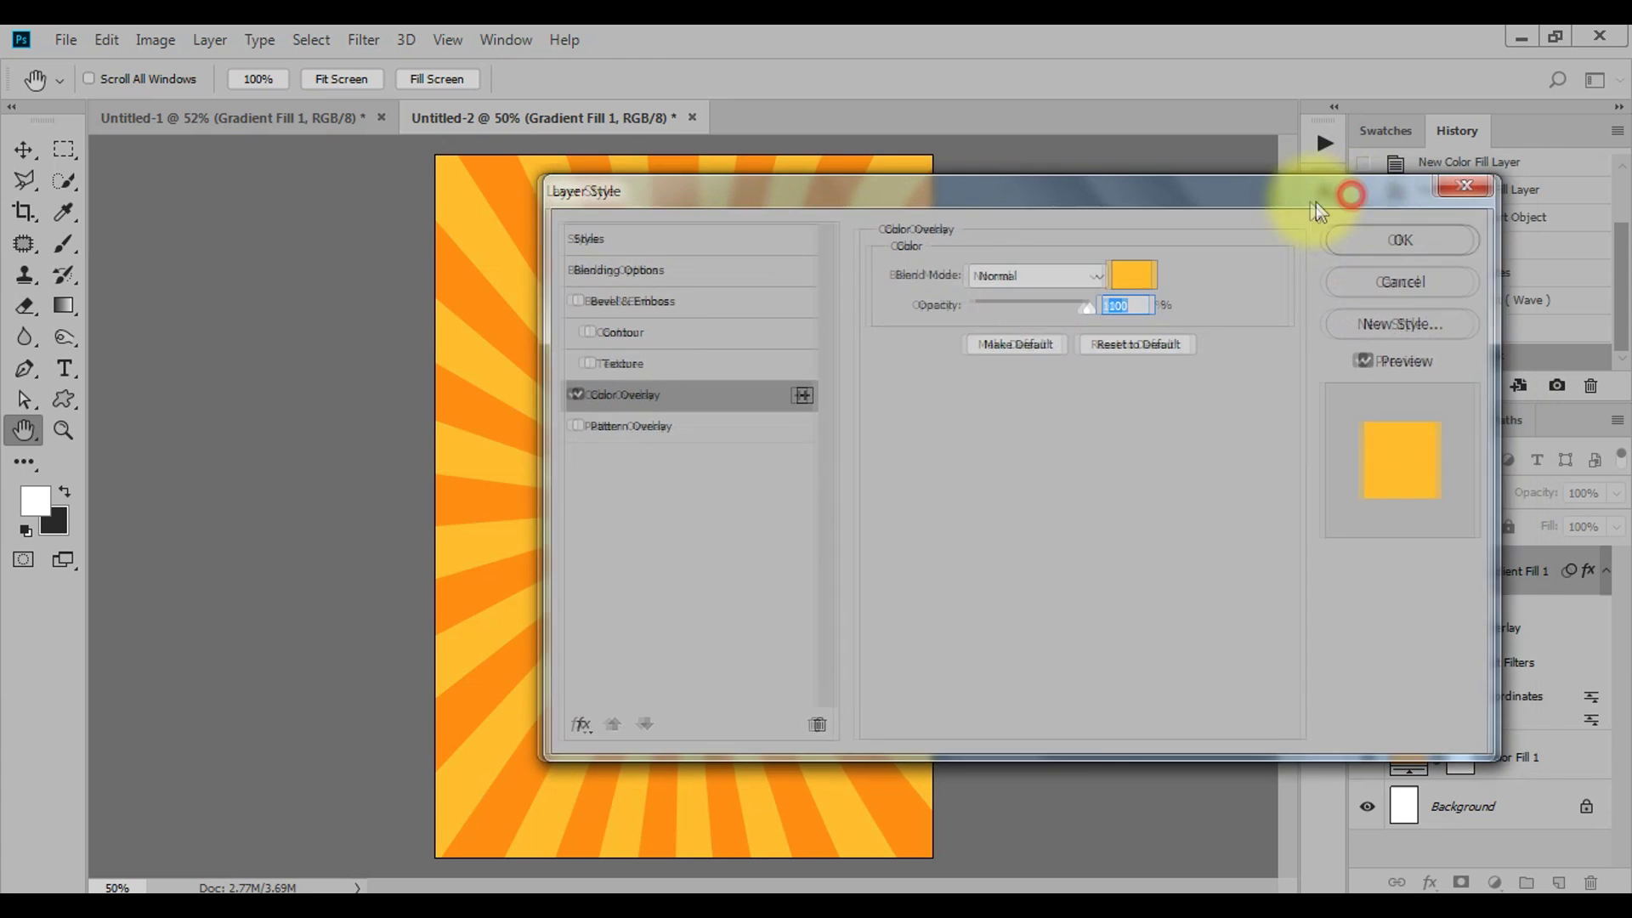
{"action": "left_click", "coordinate": [1394, 245]}
{"action": "left_click_drag", "start_coordinate": [1547, 501], "coordinate": [1469, 507]}
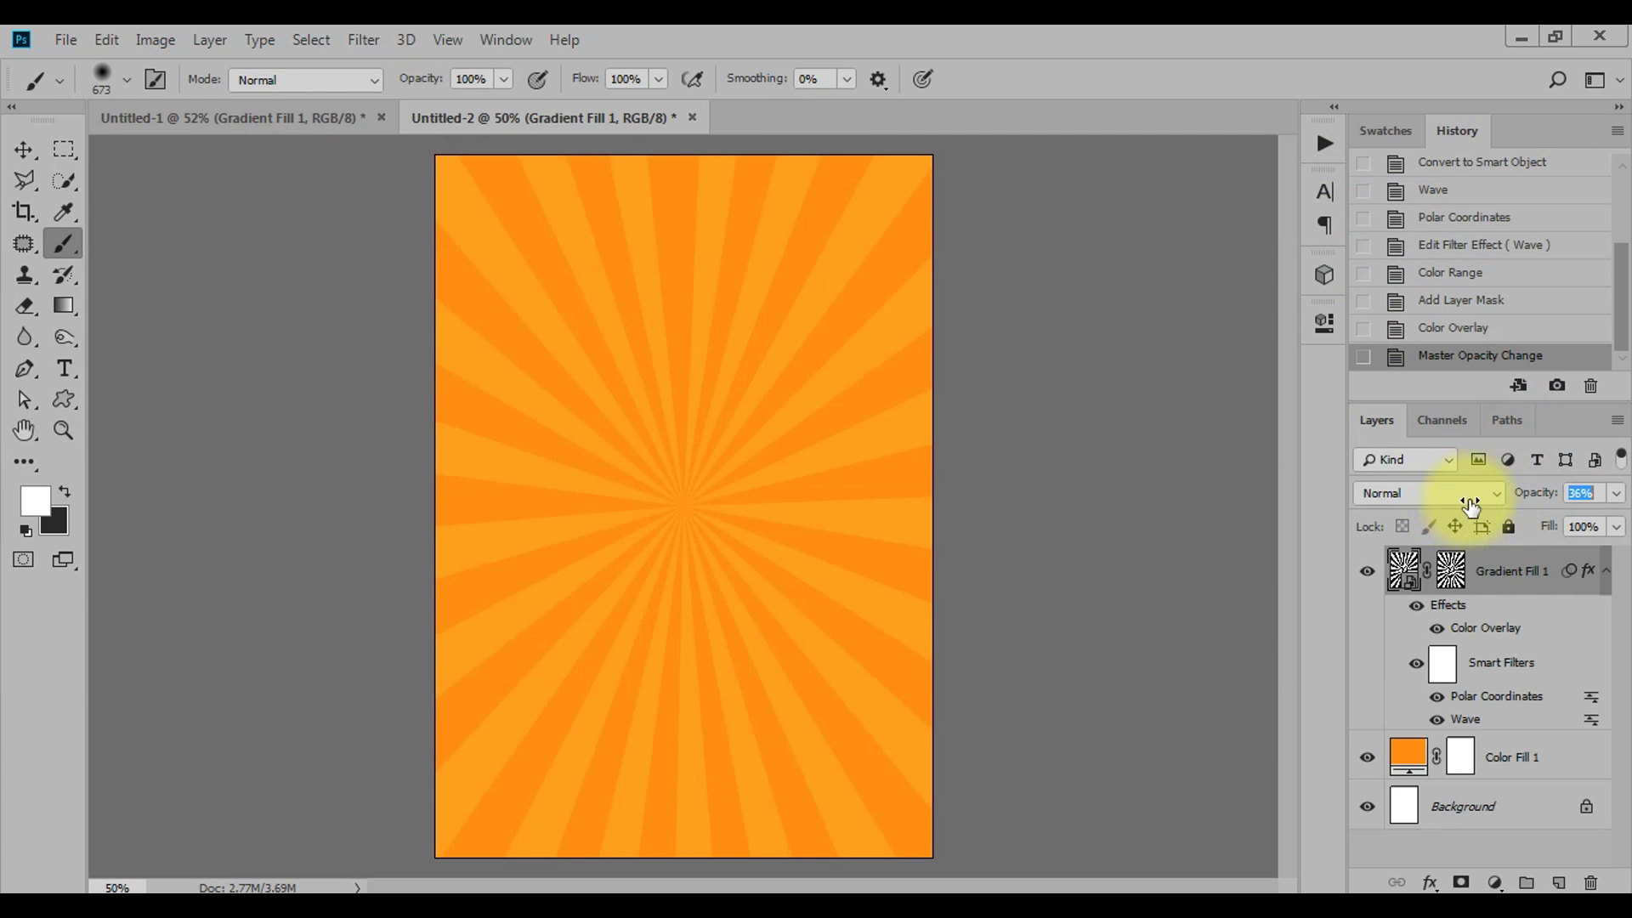